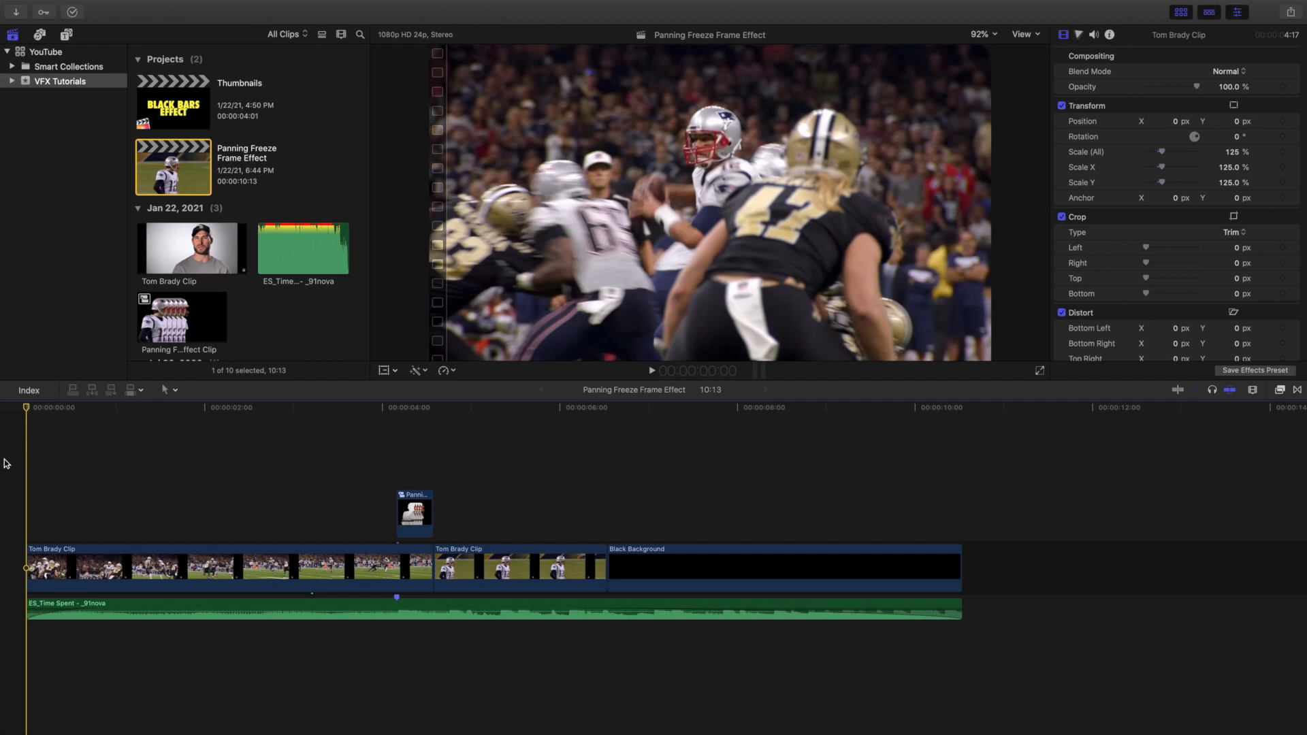
# Step: Play back the finished Panning Freeze Frame Effect project and compare the footage before, at and after the connected freeze-frame clip
pyautogui.press('space')
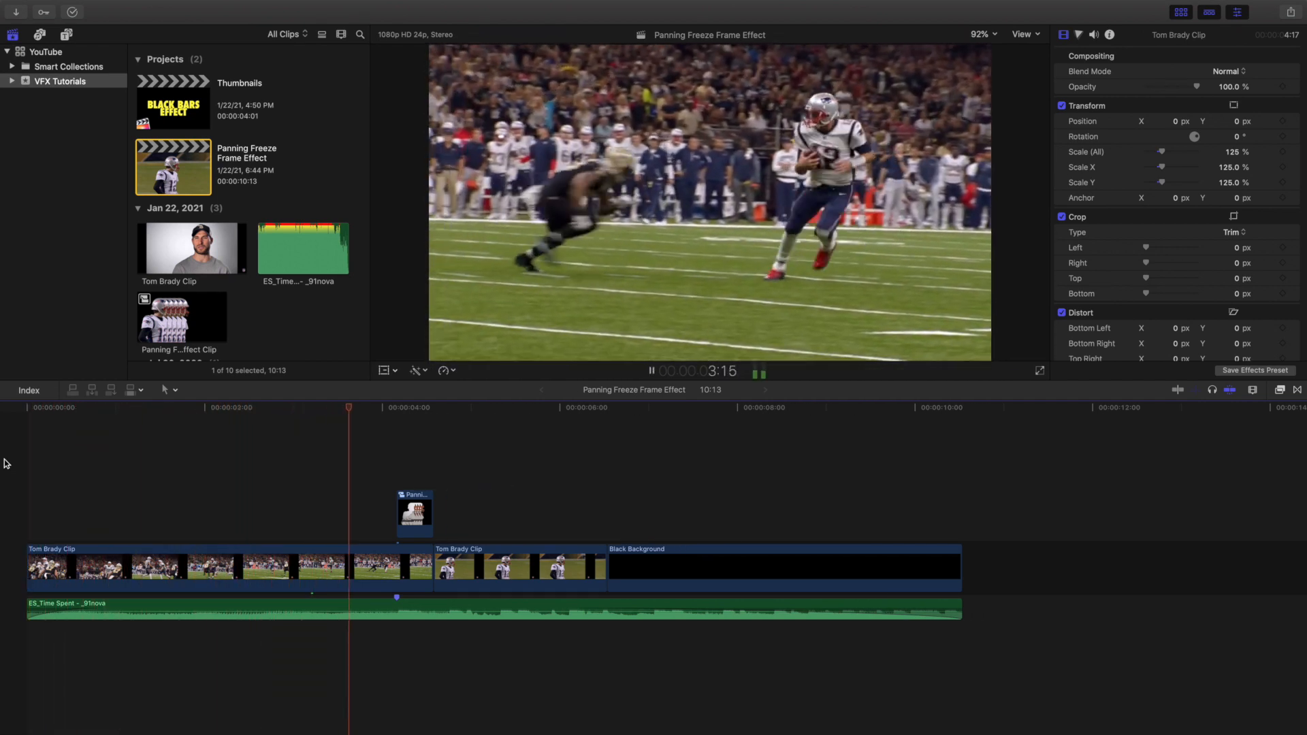
pyautogui.press('space')
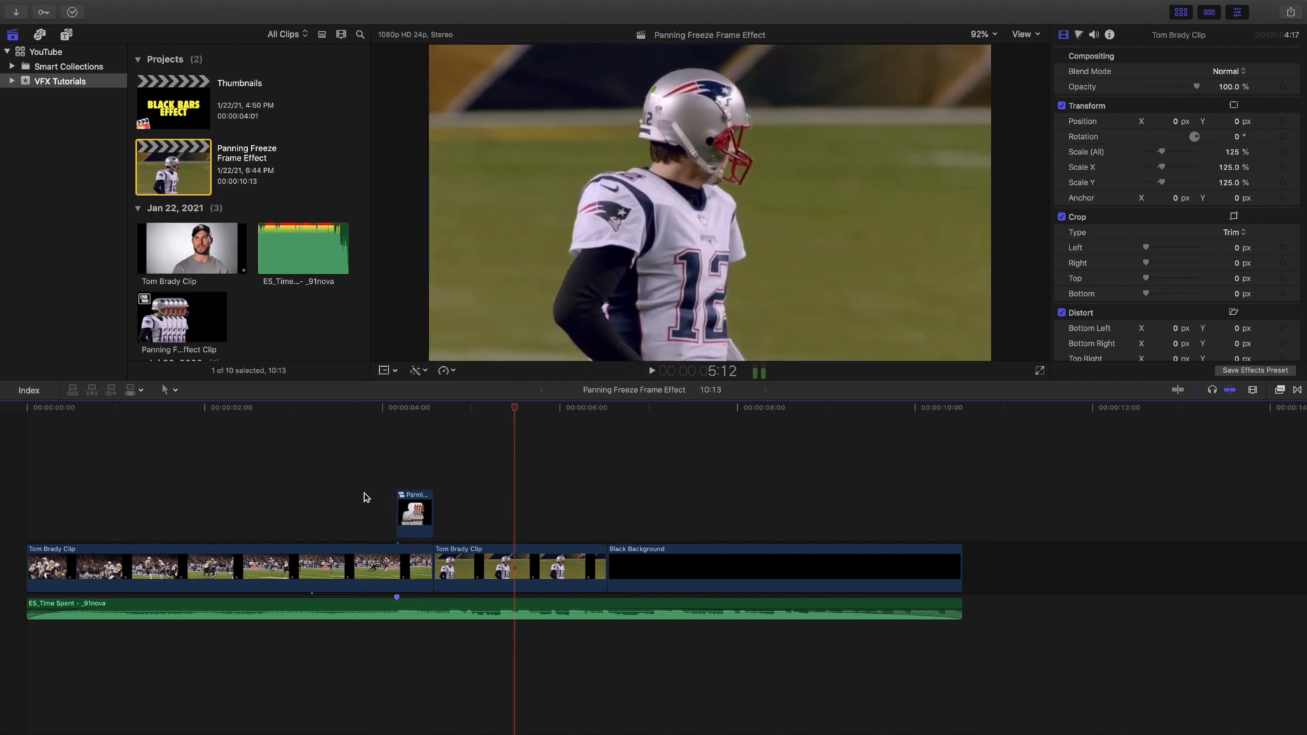
pyautogui.click(365, 497)
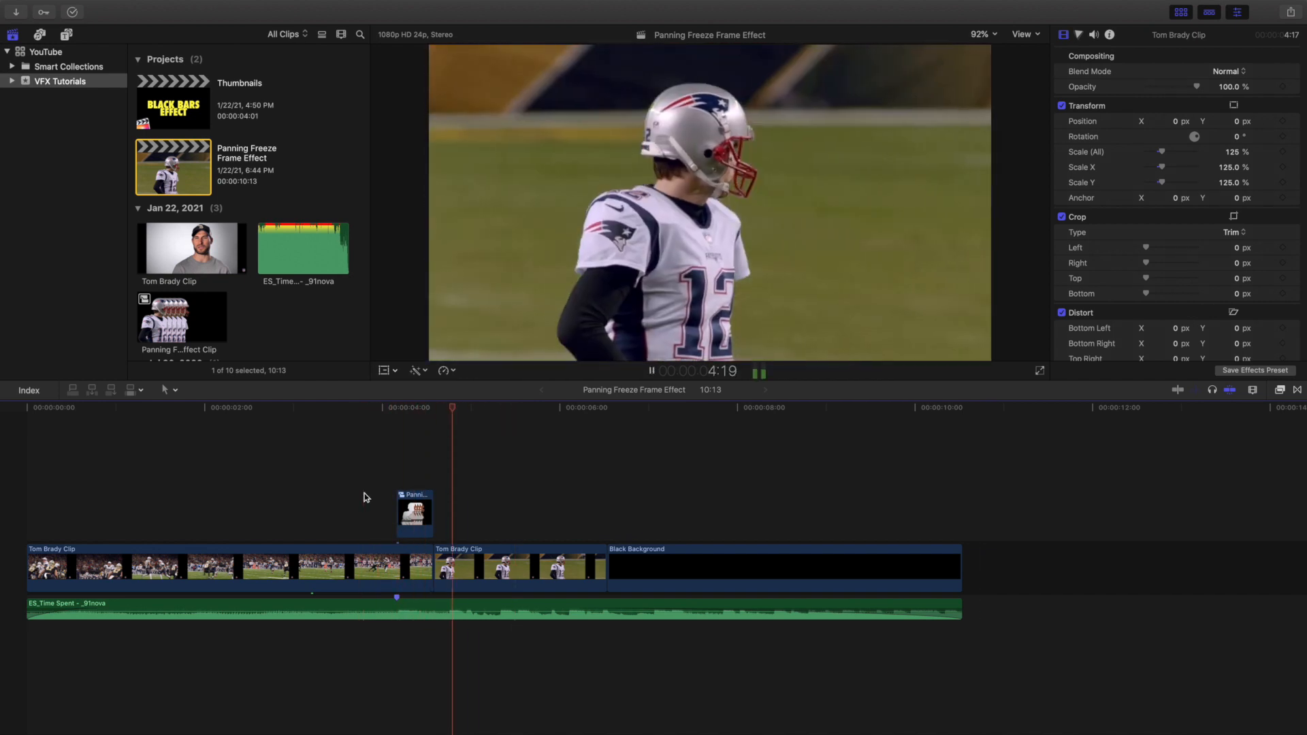
pyautogui.press('space')
pyautogui.click(365, 497)
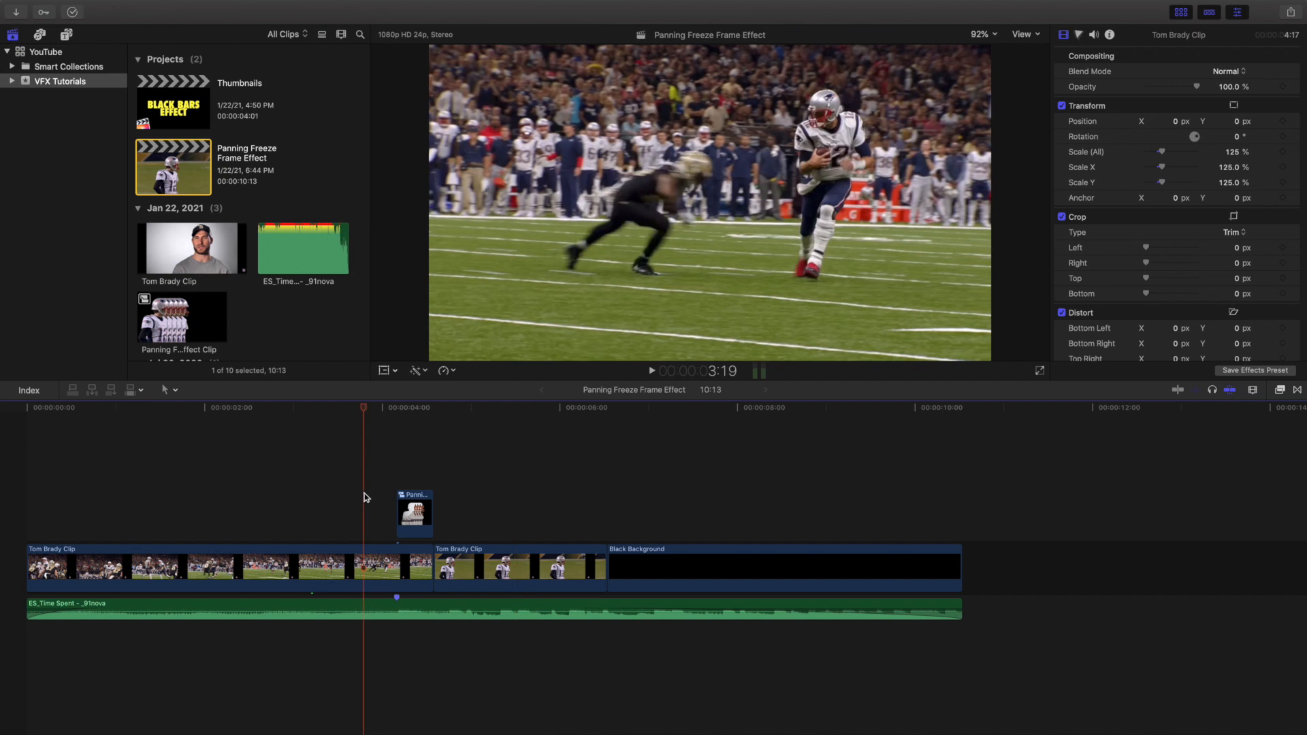
pyautogui.click(395, 473)
pyautogui.click(403, 496)
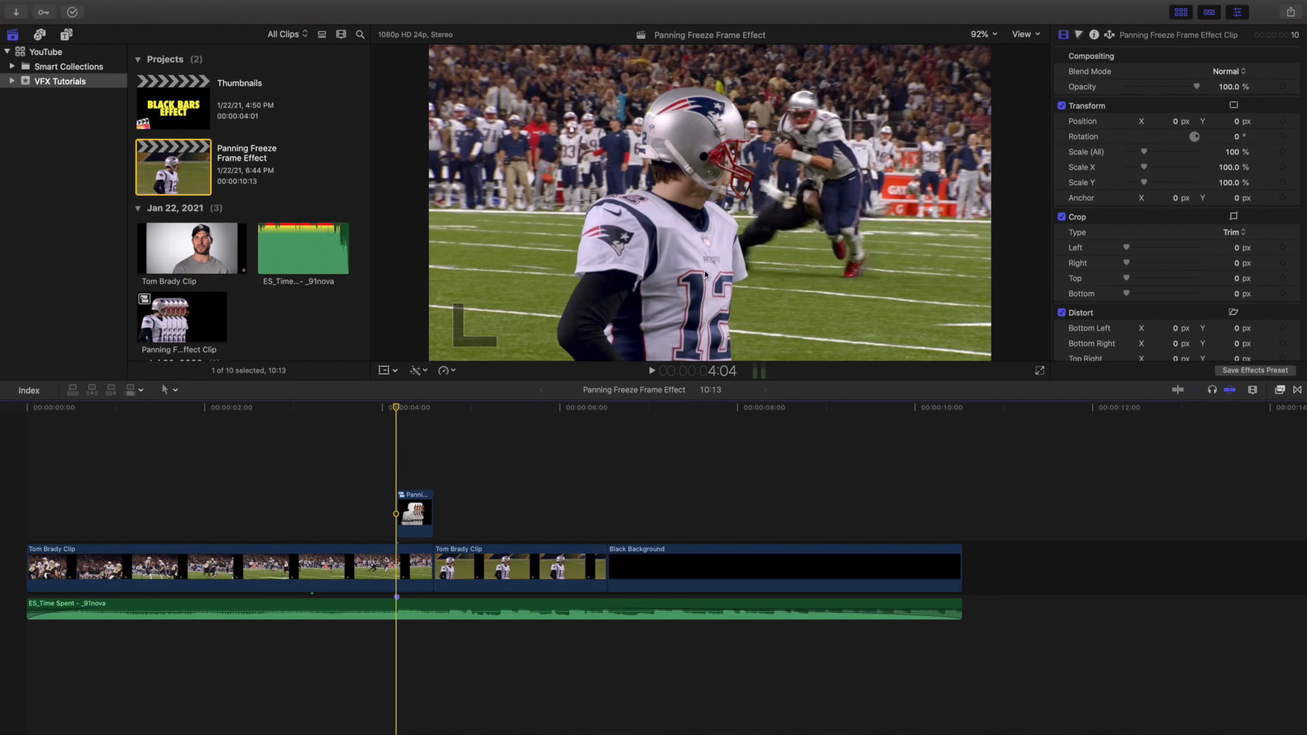
pyautogui.click(363, 475)
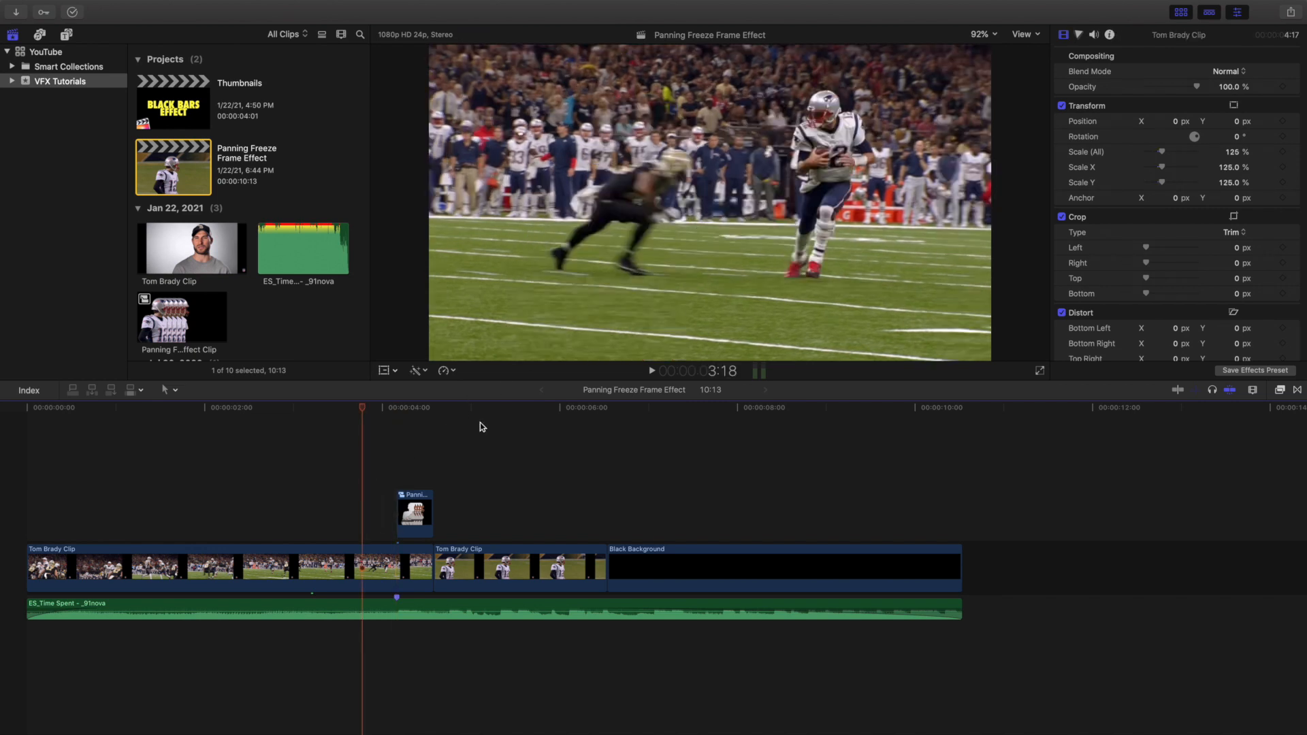
pyautogui.click(436, 477)
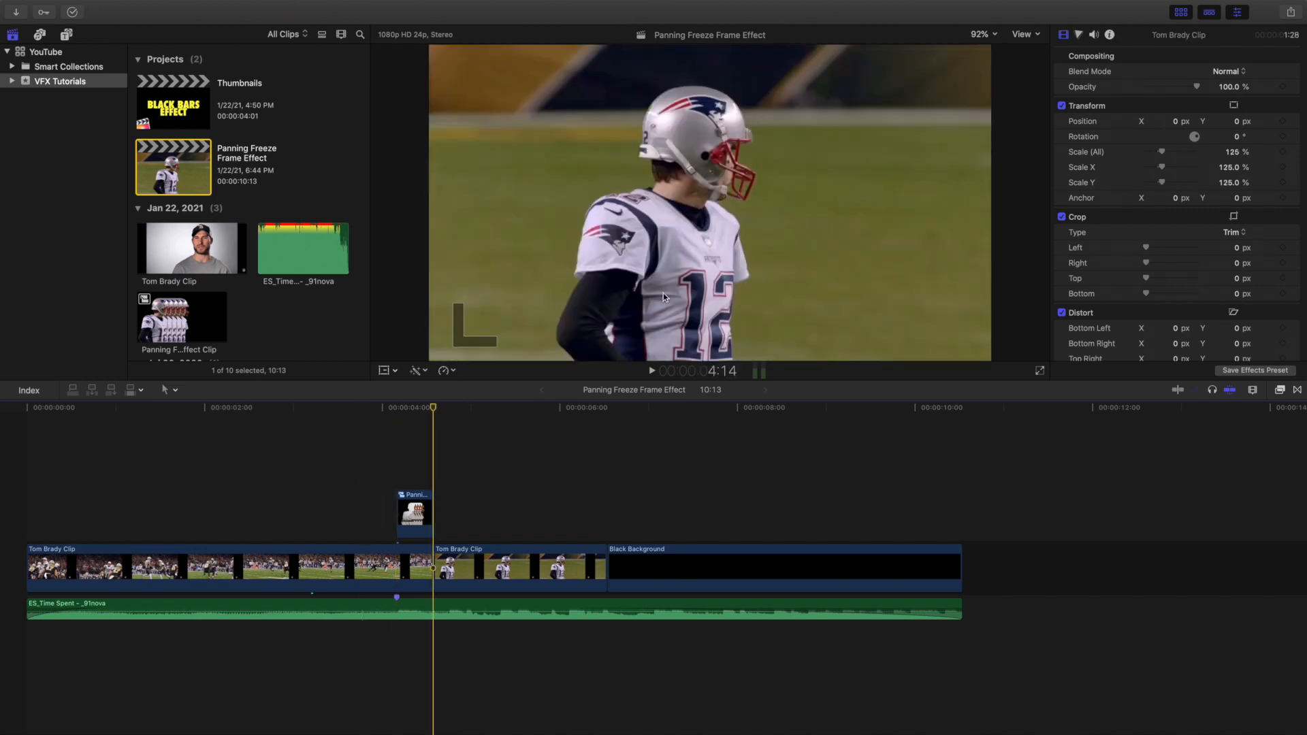
pyautogui.click(392, 470)
pyautogui.click(391, 470)
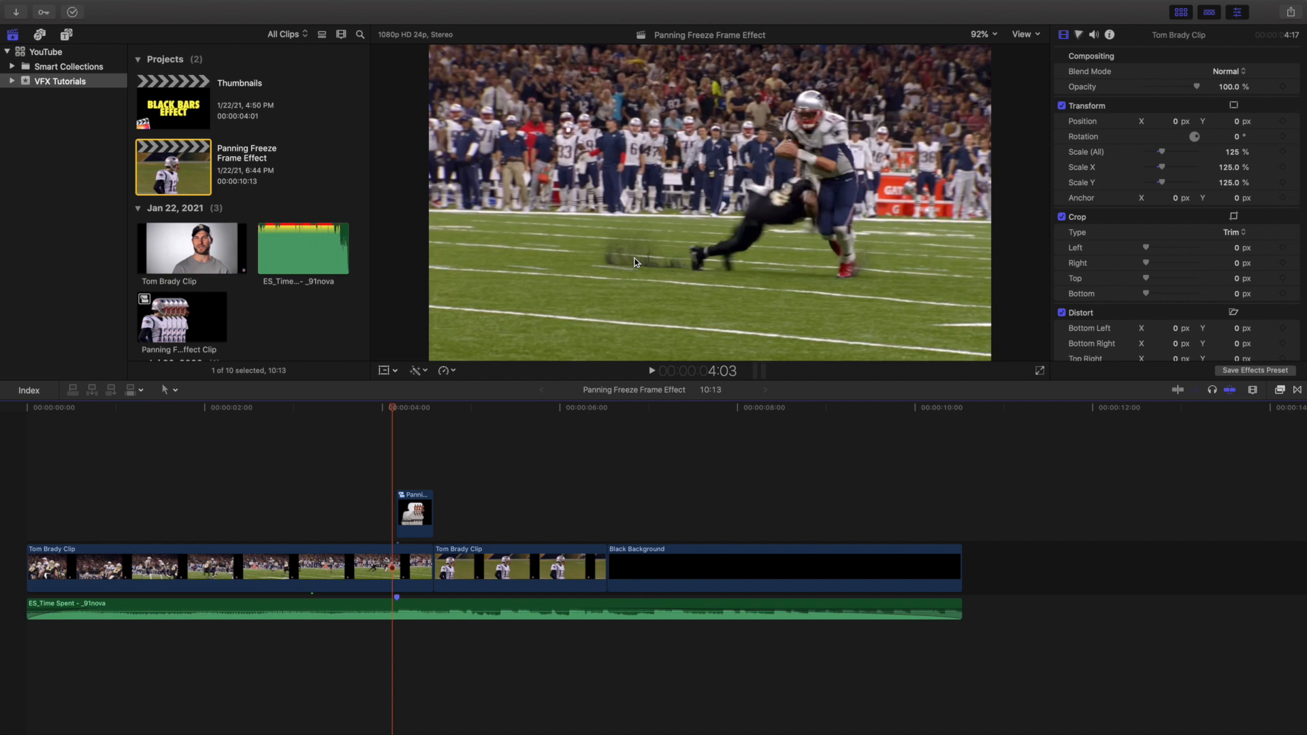
# Step: Step frame by frame through the connected freeze-frame clip to examine how the player copies are added and removed, ending at 4:15
pyautogui.press('Right')
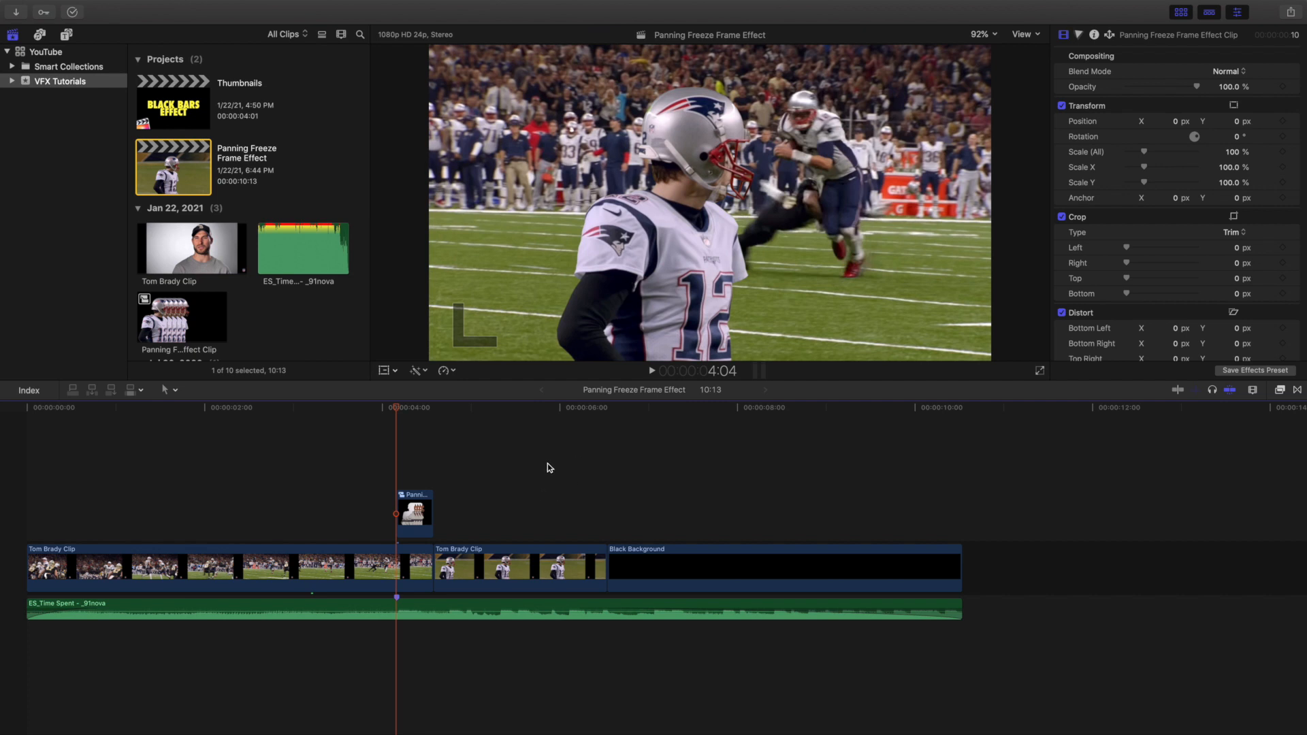
pyautogui.press('Right')
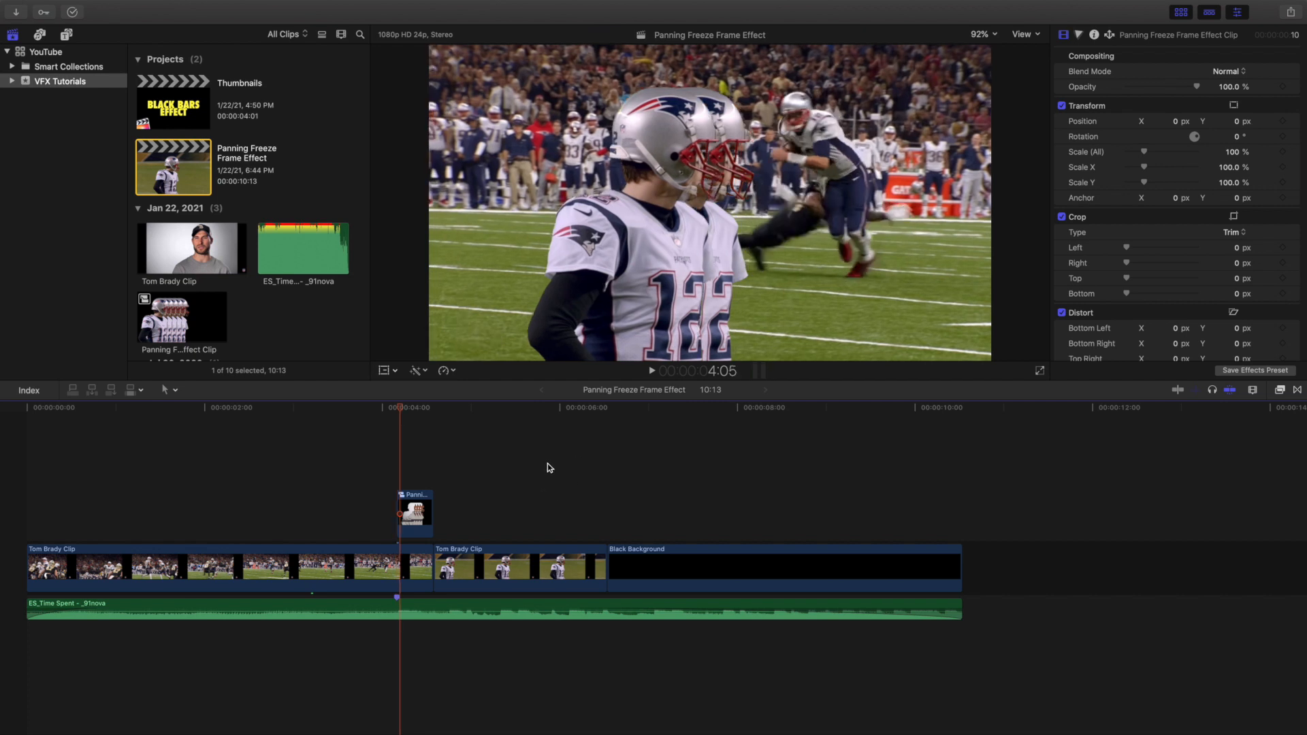
pyautogui.press('Right')
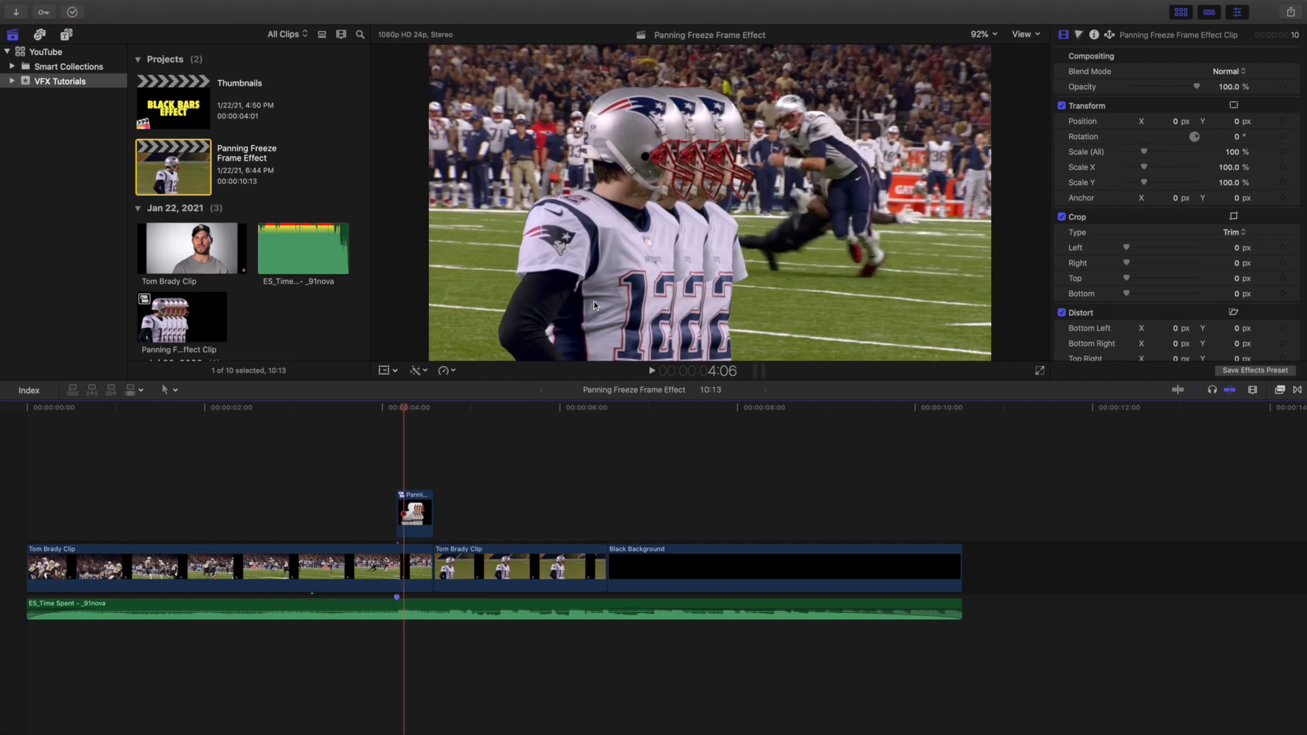
pyautogui.press('Right')
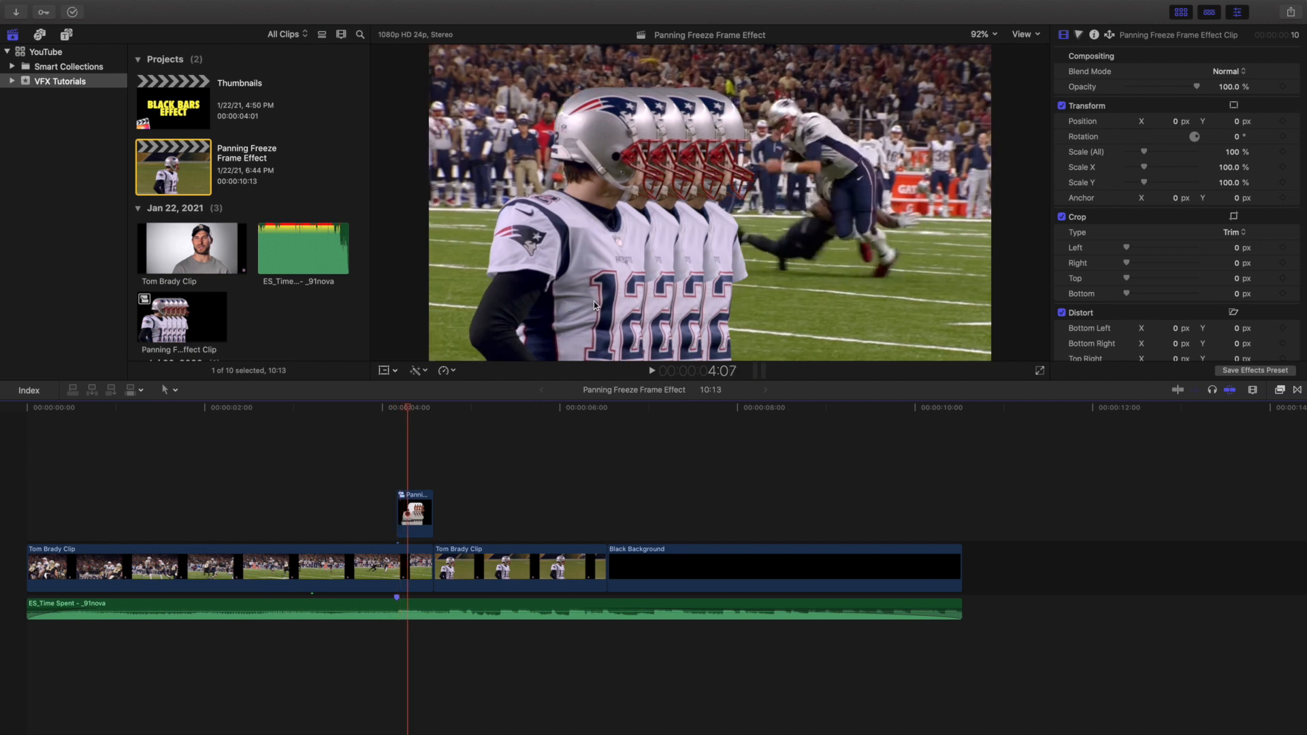
pyautogui.press('Right')
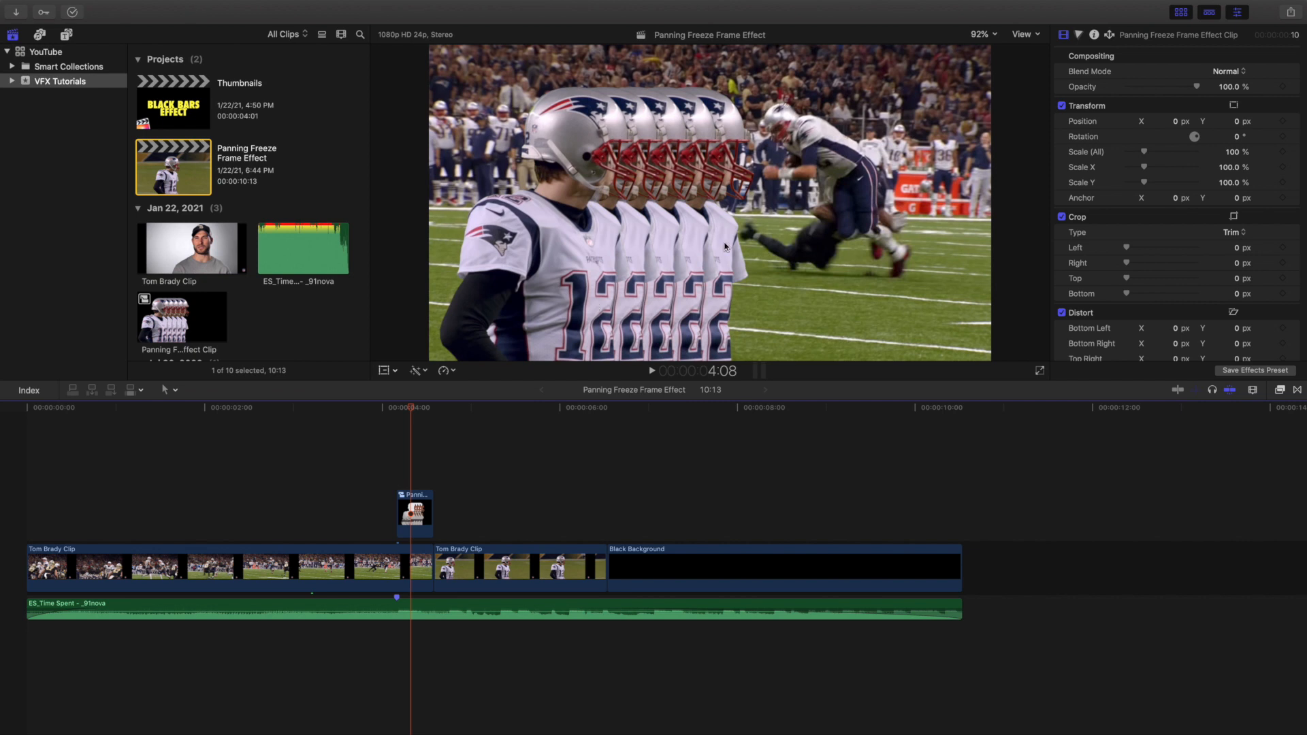
pyautogui.press('Right')
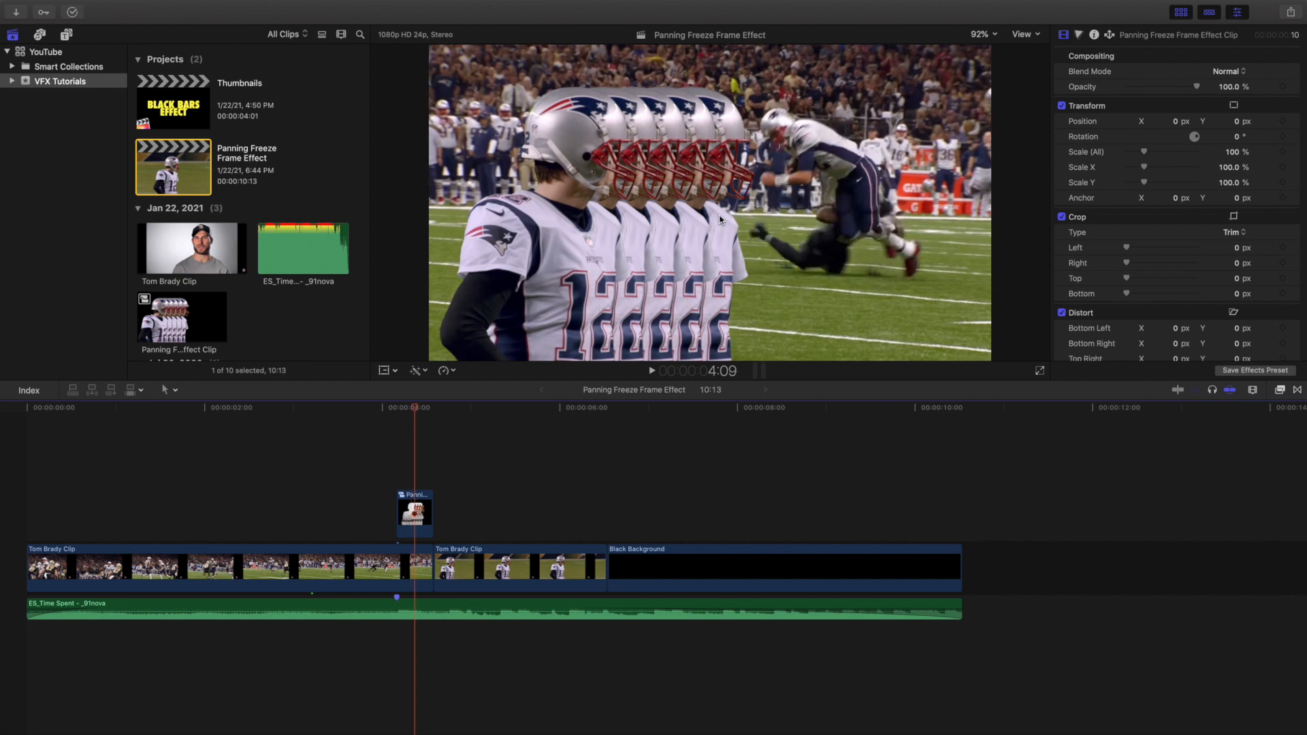
pyautogui.press('Right')
pyautogui.press('Right')
pyautogui.press('Right')
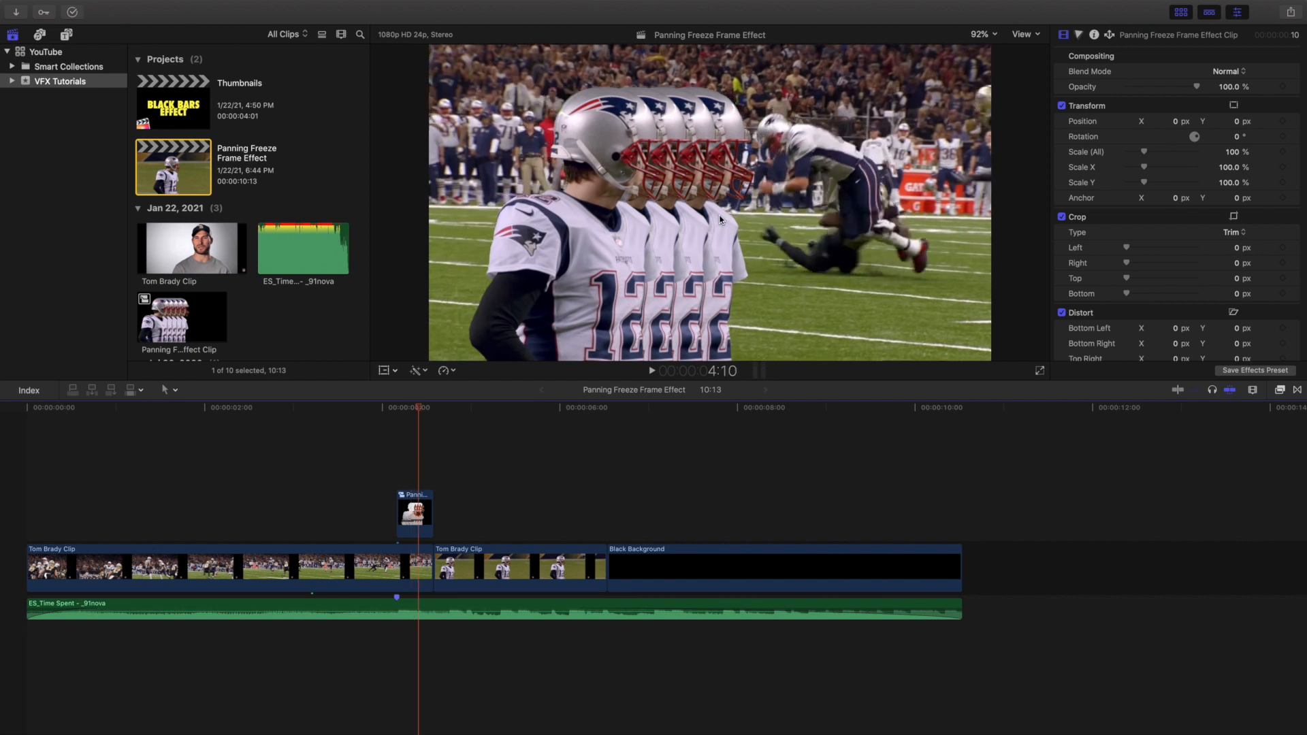
pyautogui.press('Right')
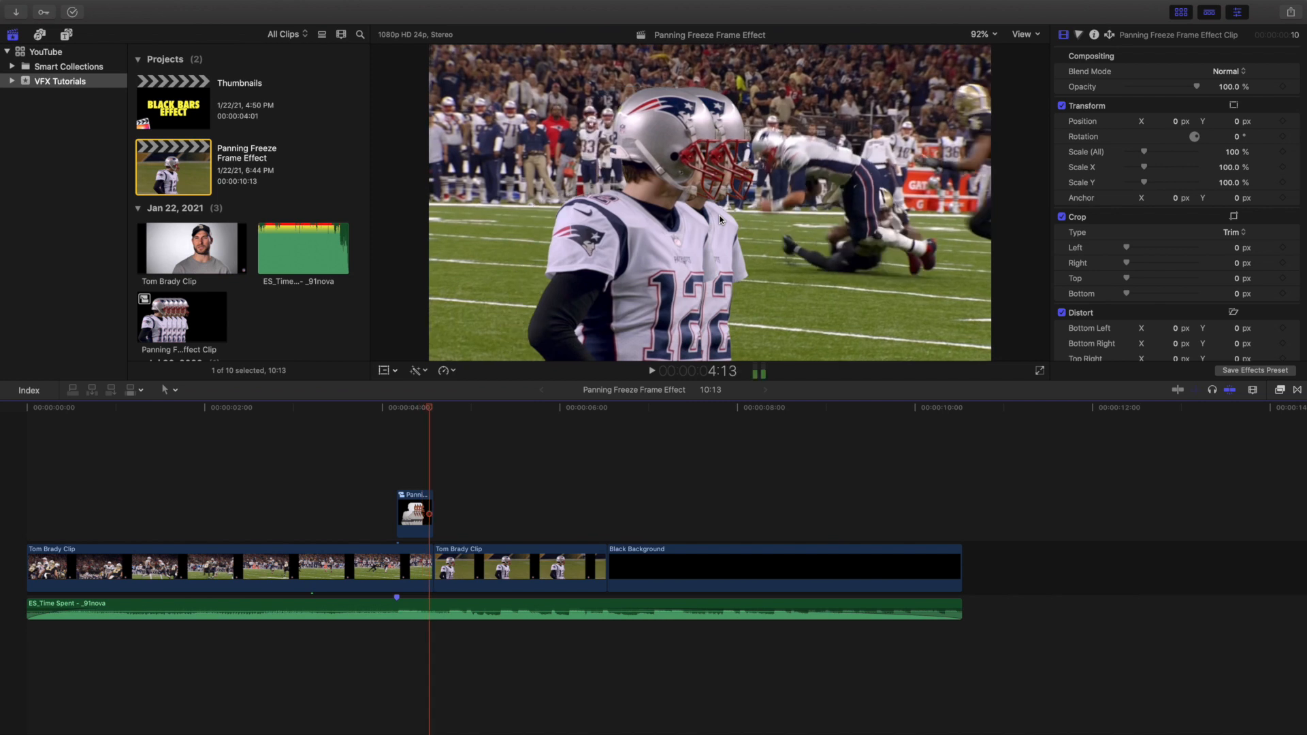
pyautogui.press('Right')
pyautogui.press('Right')
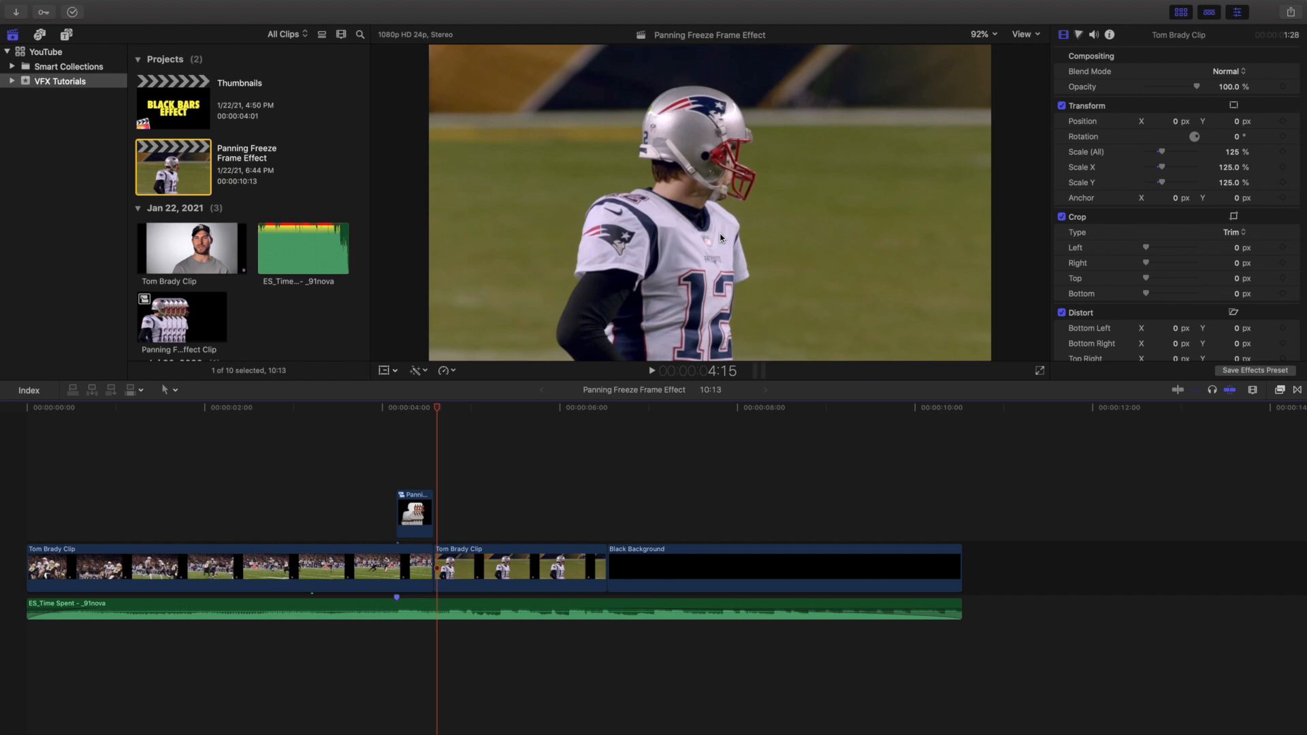
# Step: Create a new project named Test in the VFX Tutorials event
pyautogui.moveTo(235, 2)
pyautogui.click(102, 6)
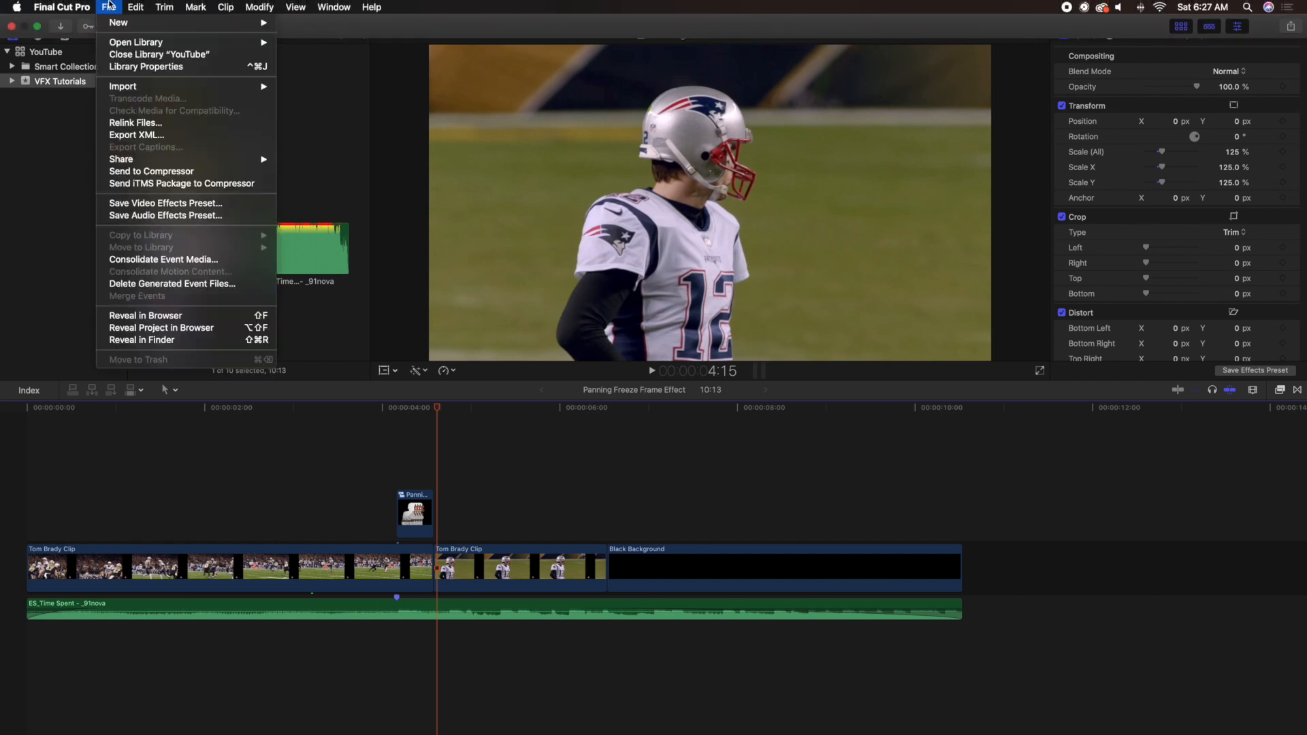
pyautogui.moveTo(116, 24)
pyautogui.click(335, 27)
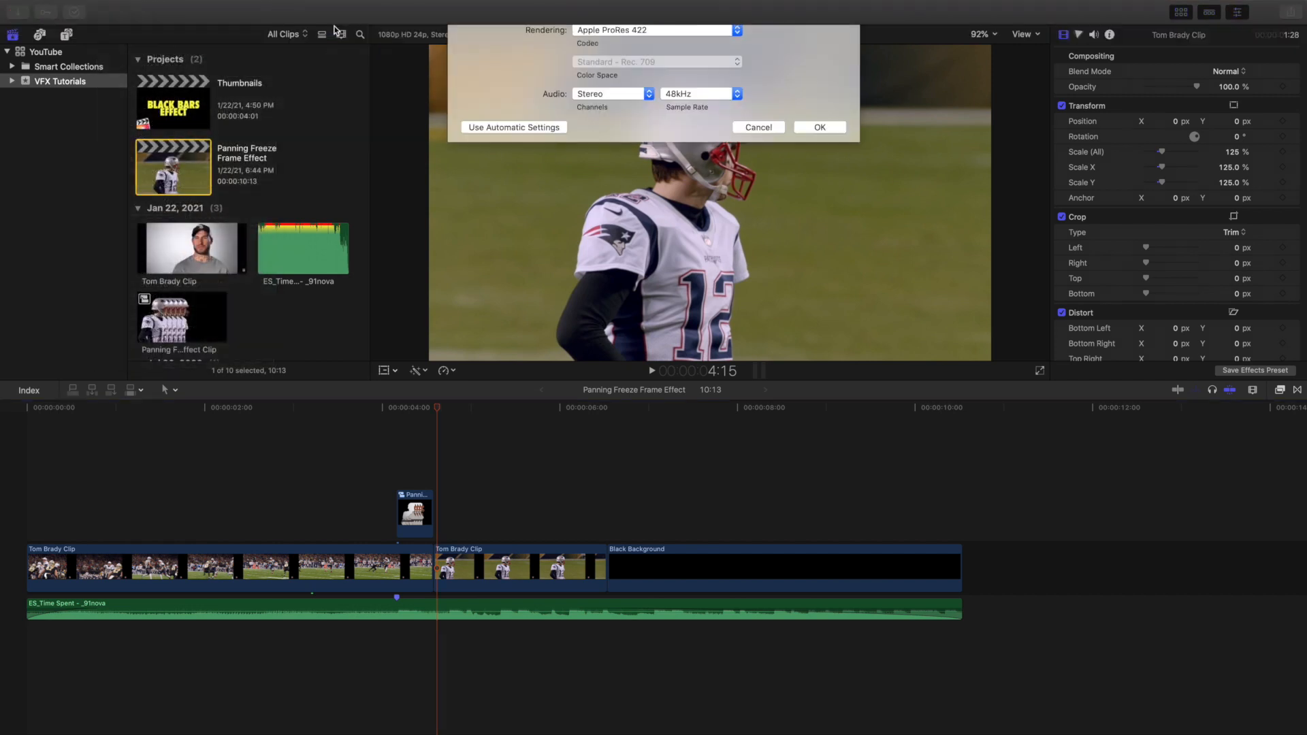
pyautogui.write('Test')
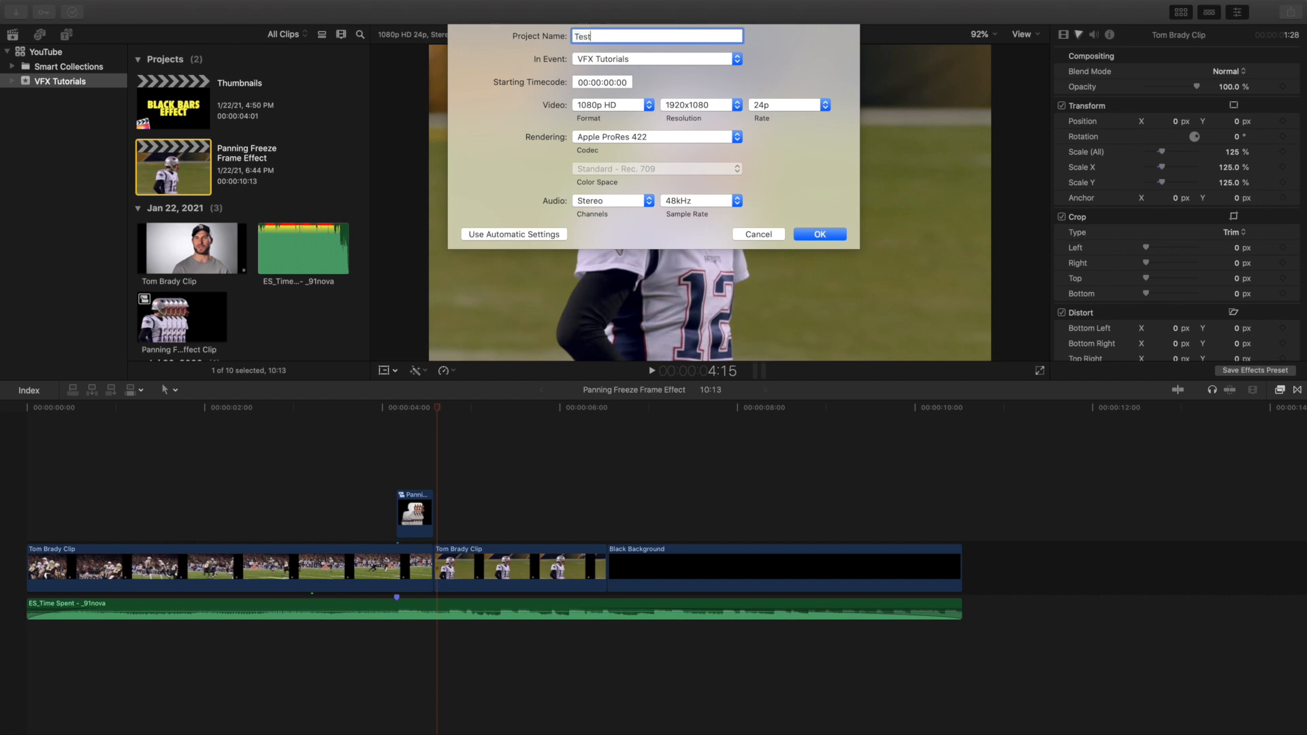
pyautogui.press('Return')
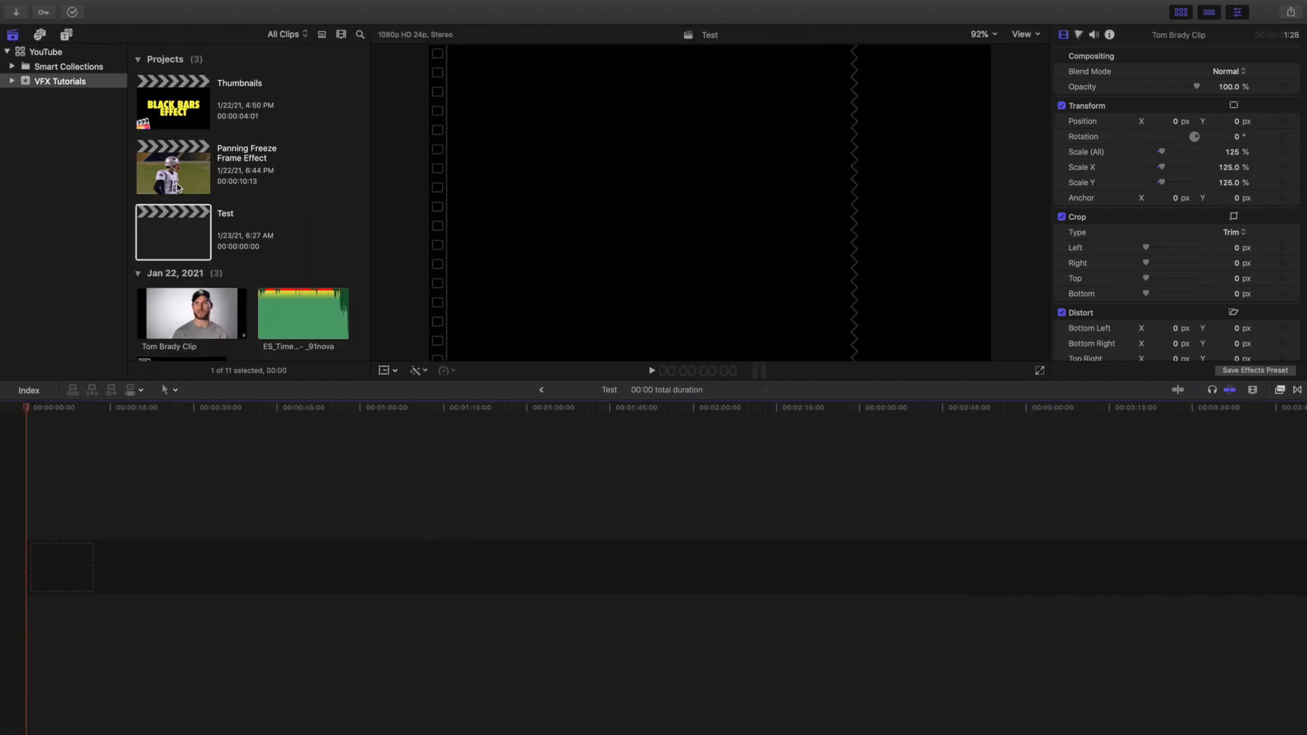
# Step: Copy both Tom Brady Clip segments from the Panning Freeze Frame Effect project into the start of the Test project and fit the timeline
pyautogui.doubleClick(181, 170)
pyautogui.click(368, 561)
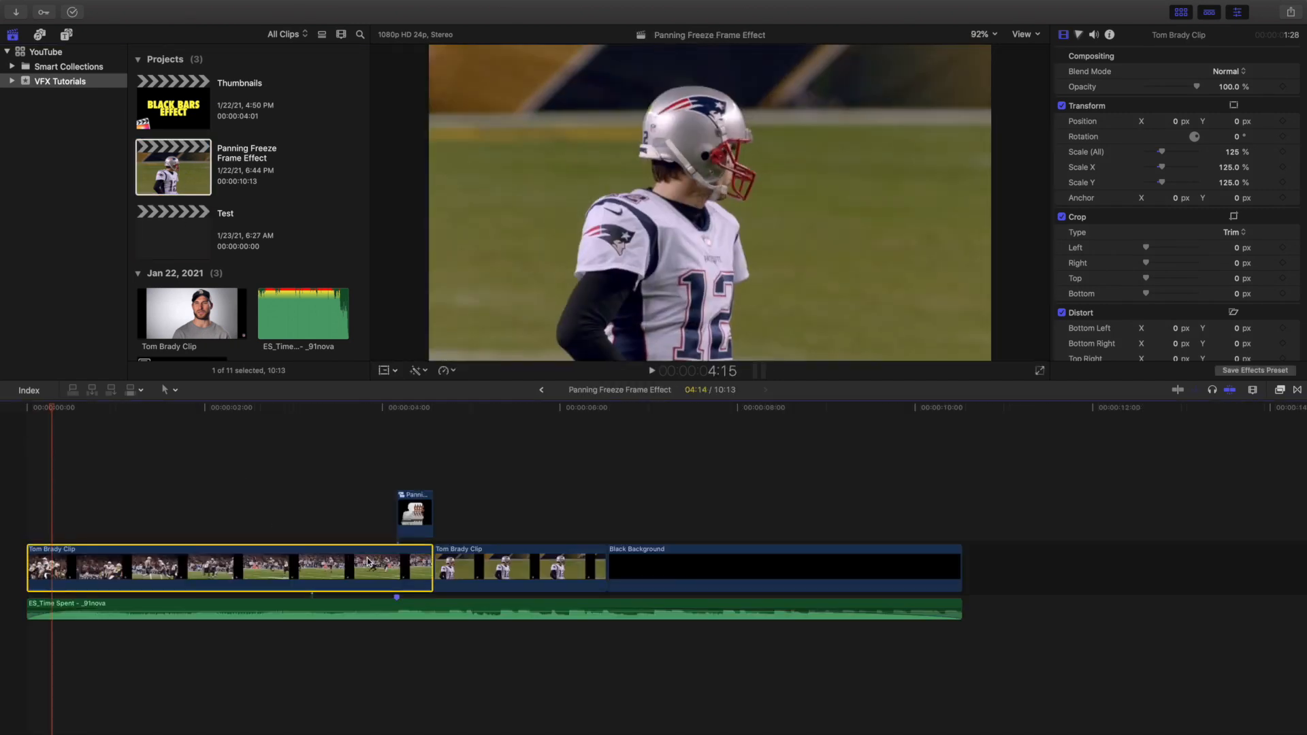
pyautogui.keyDown('super'); pyautogui.click(470, 572); pyautogui.keyUp('super')
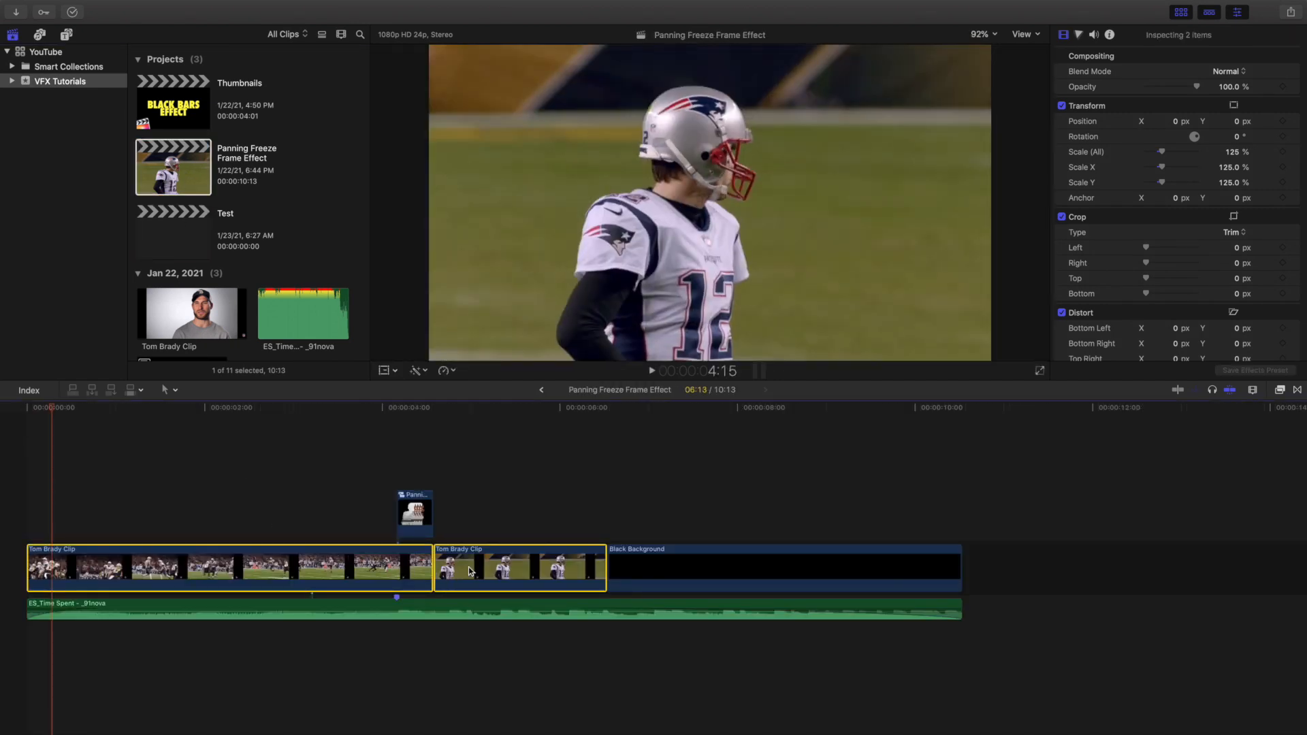
pyautogui.click(17, 519)
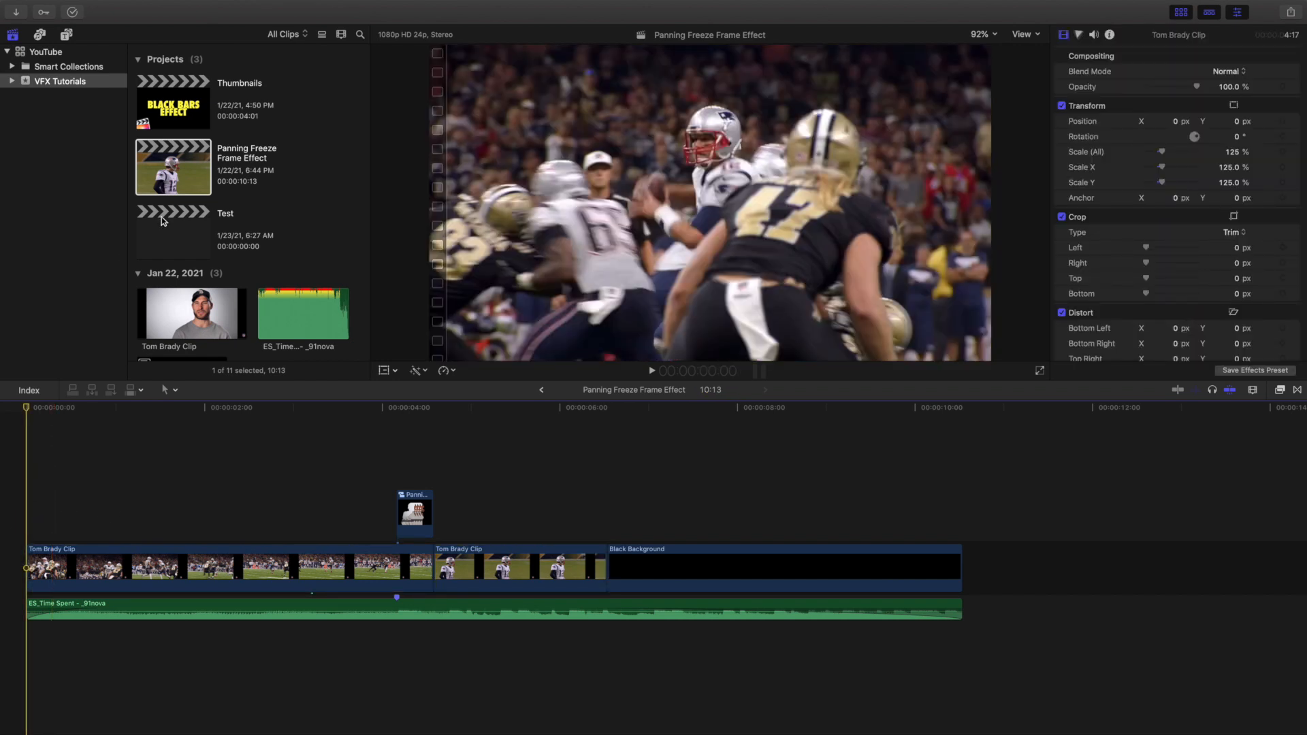
pyautogui.doubleClick(163, 222)
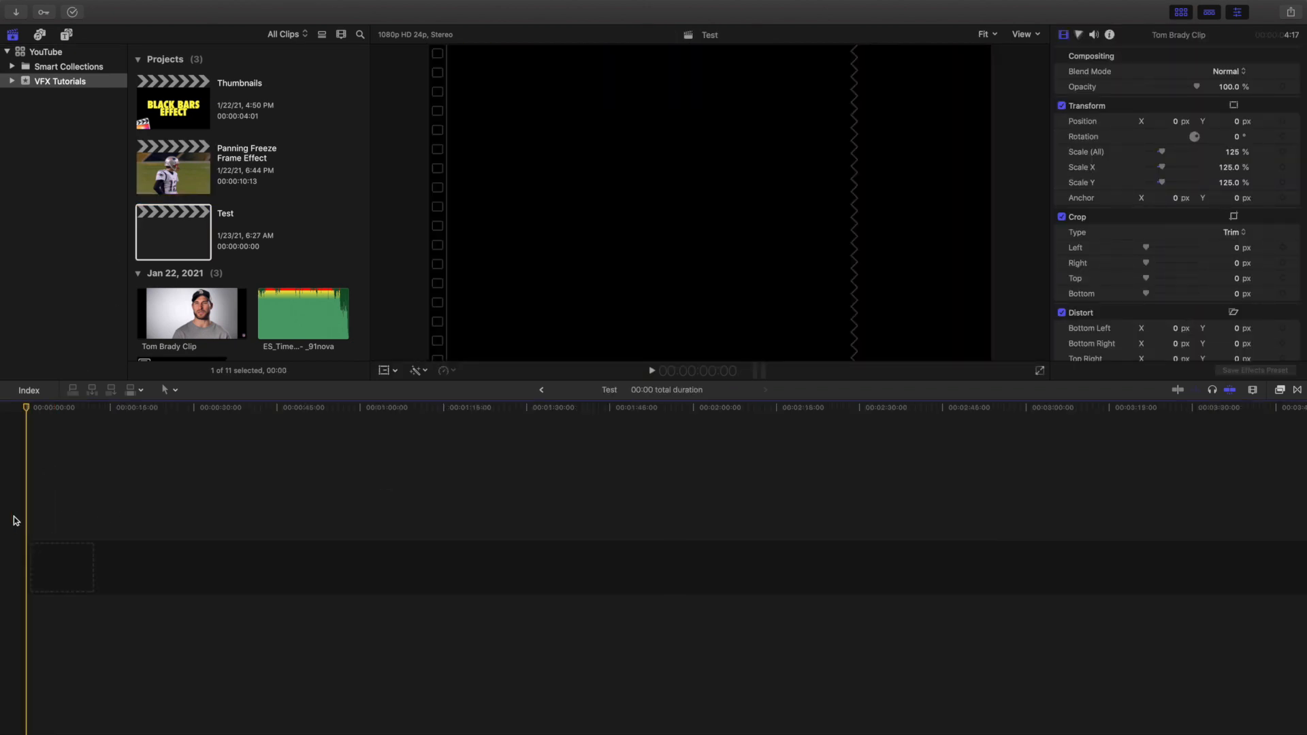
pyautogui.press('super+v')
pyautogui.click(16, 521)
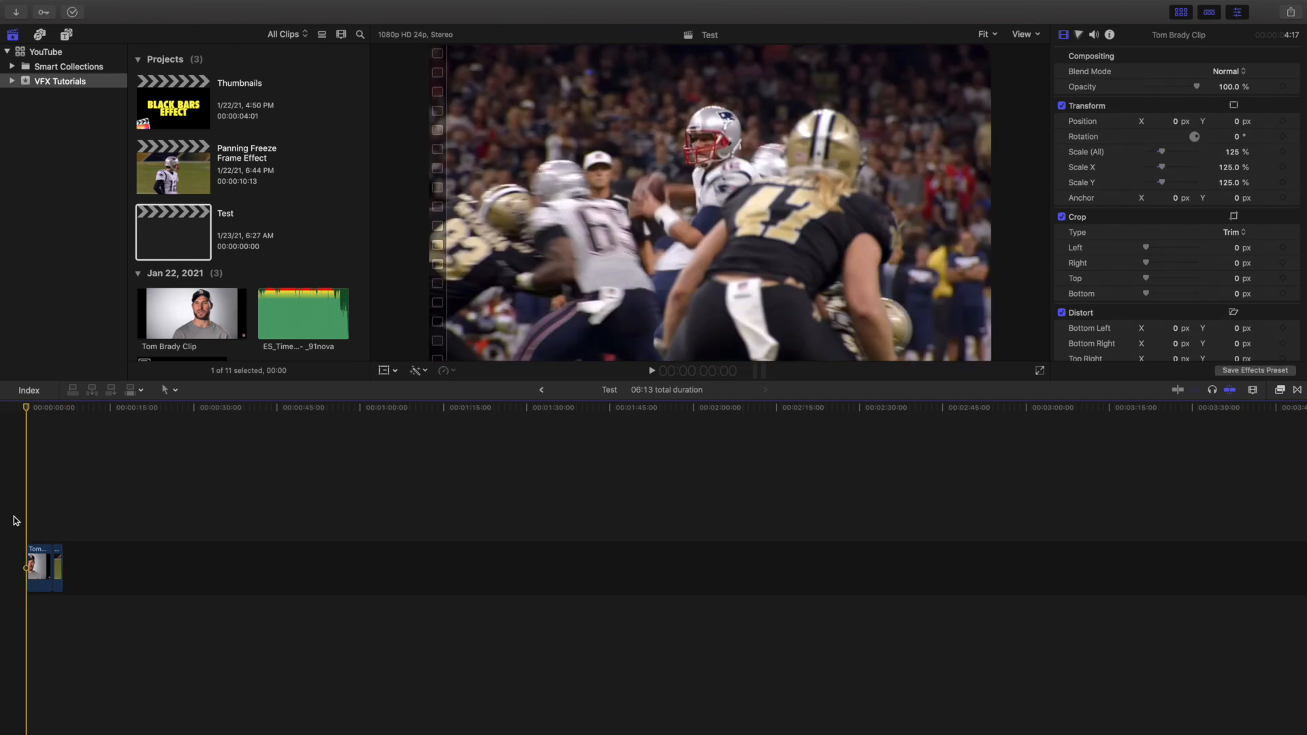
pyautogui.hotkey('shift', 'z')
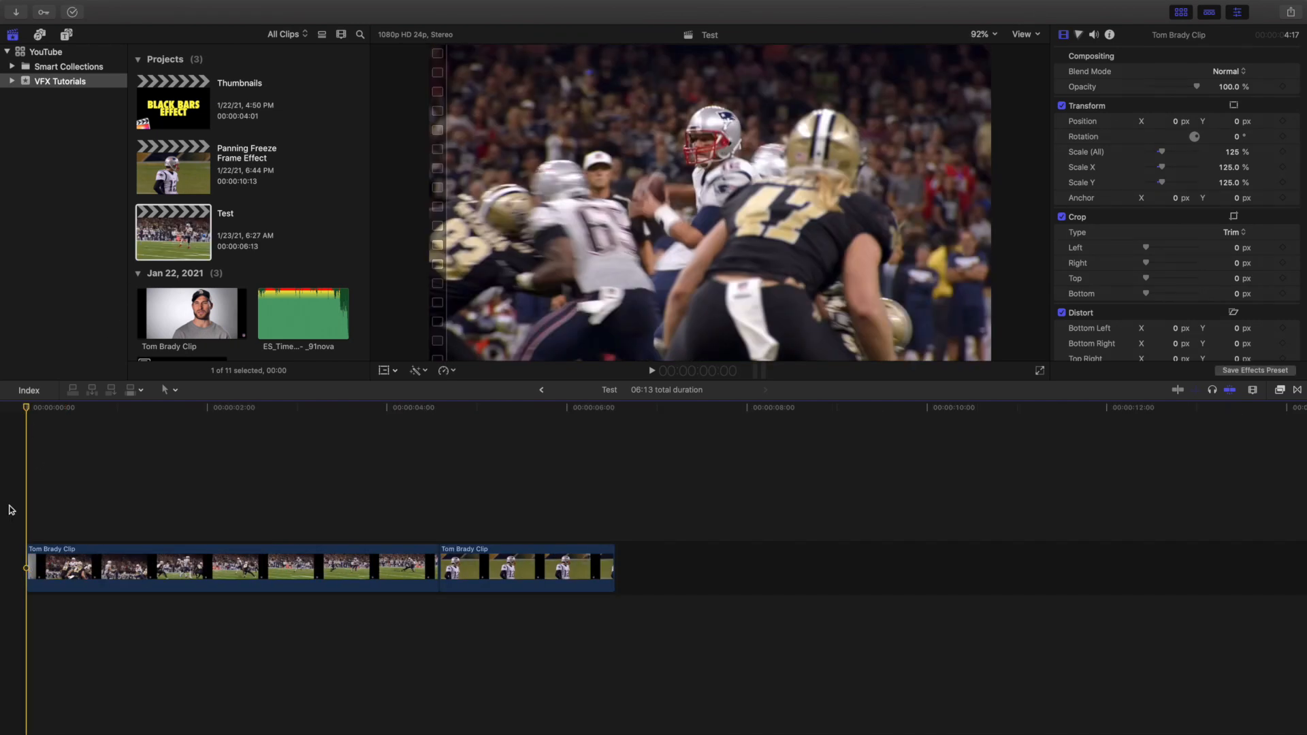
# Step: Add a hold segment at the first frame of the second Tom Brady Clip, at the 4:14 cut
pyautogui.press('space')
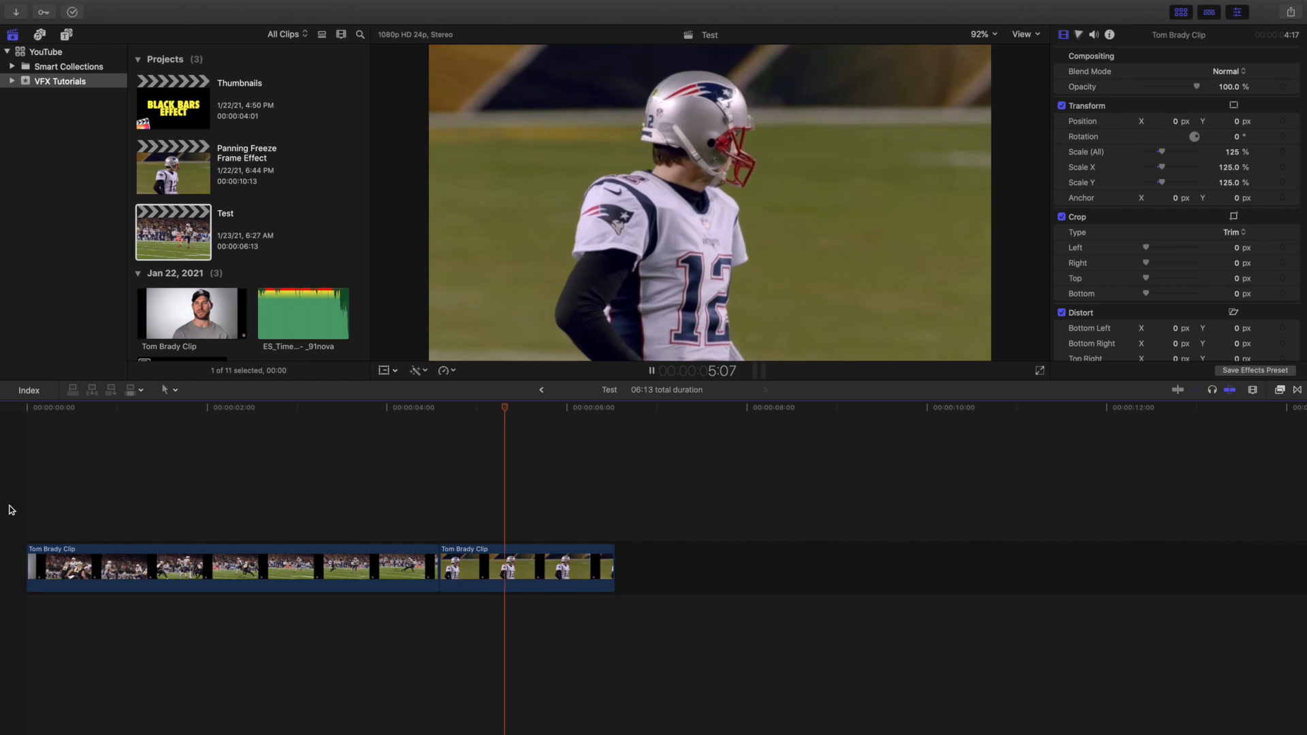
pyautogui.press('space')
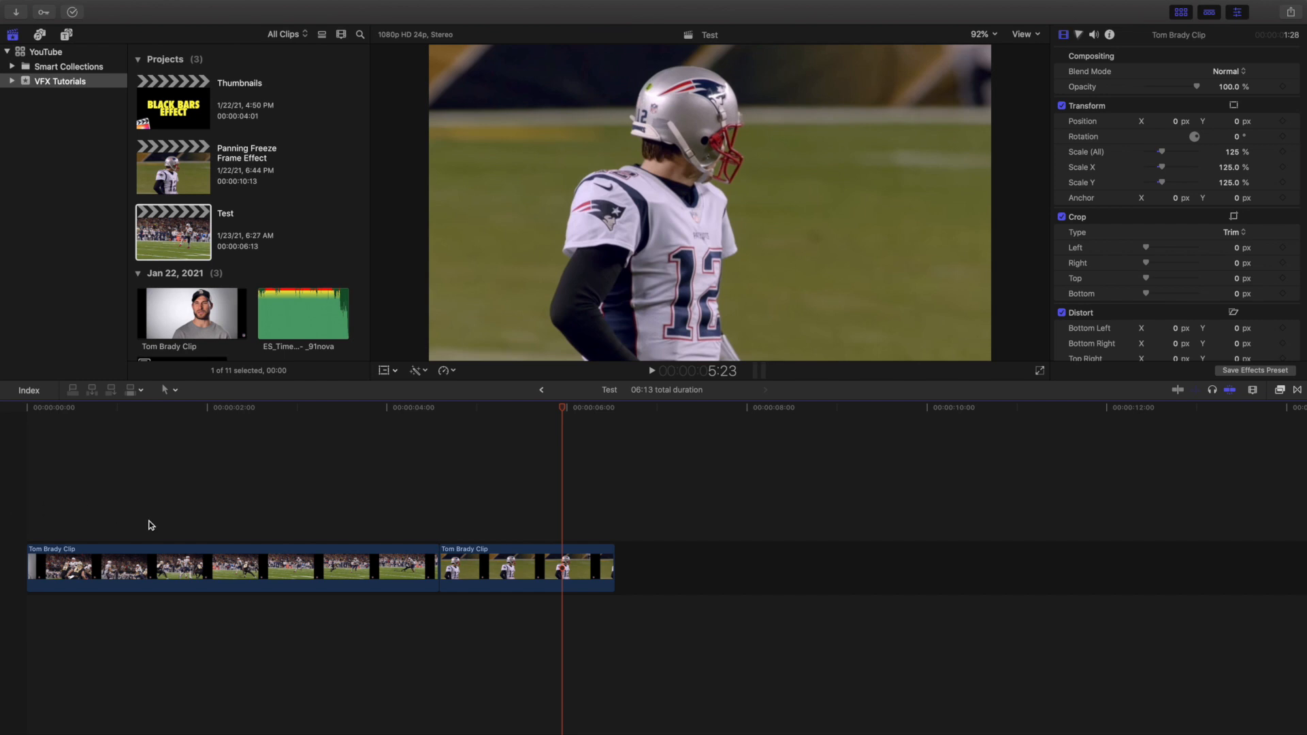
pyautogui.click(439, 526)
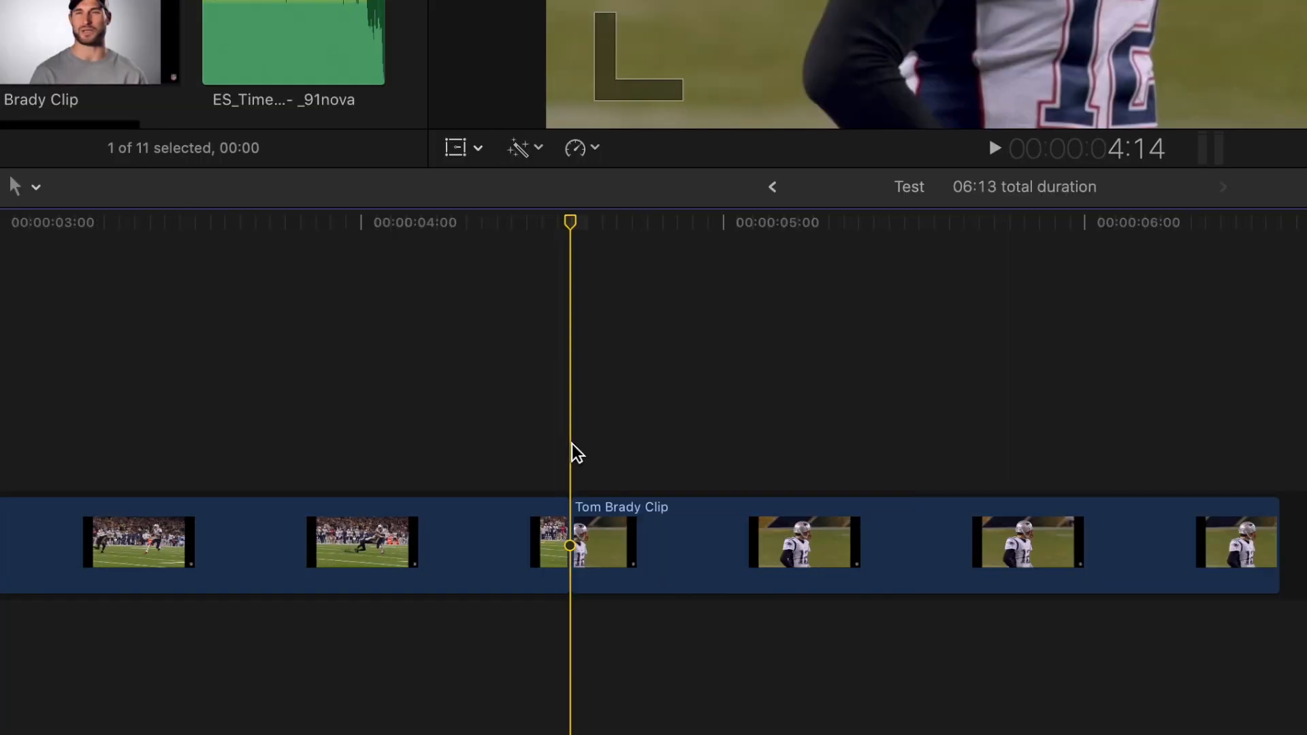
pyautogui.press('super+equal')
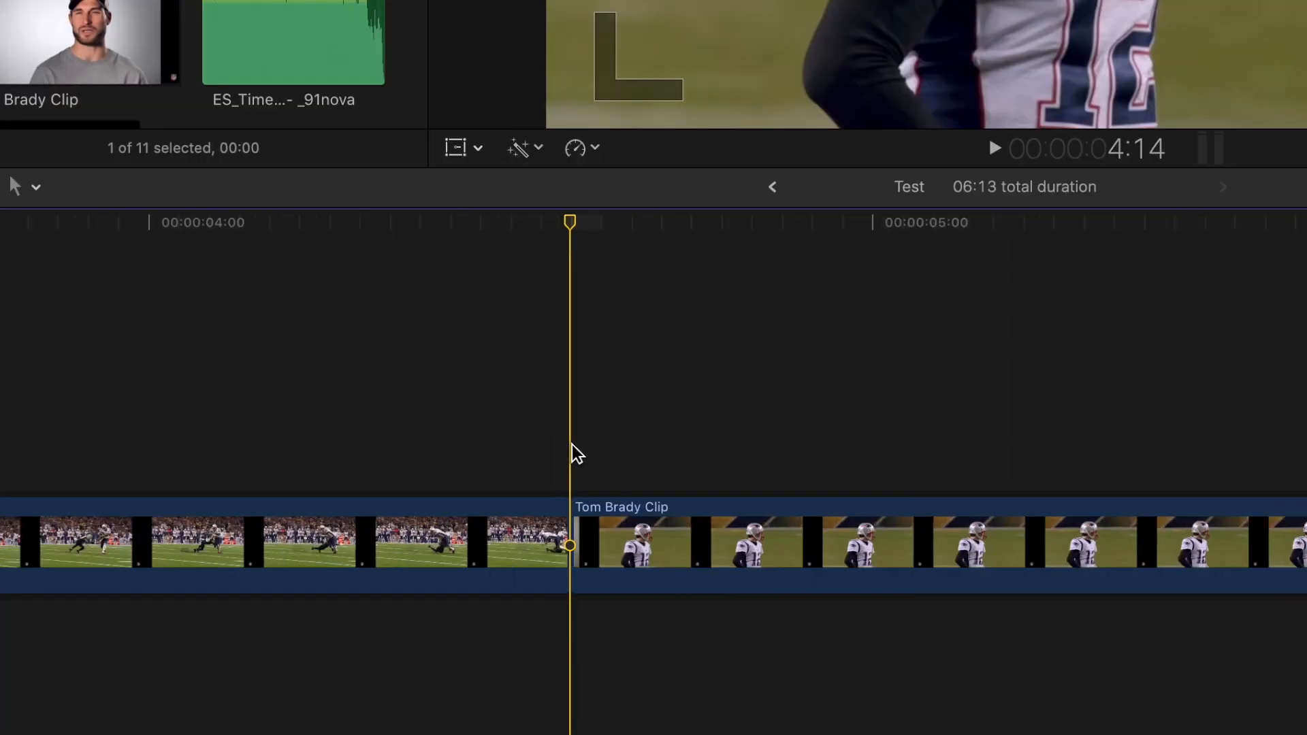
pyautogui.click(648, 533)
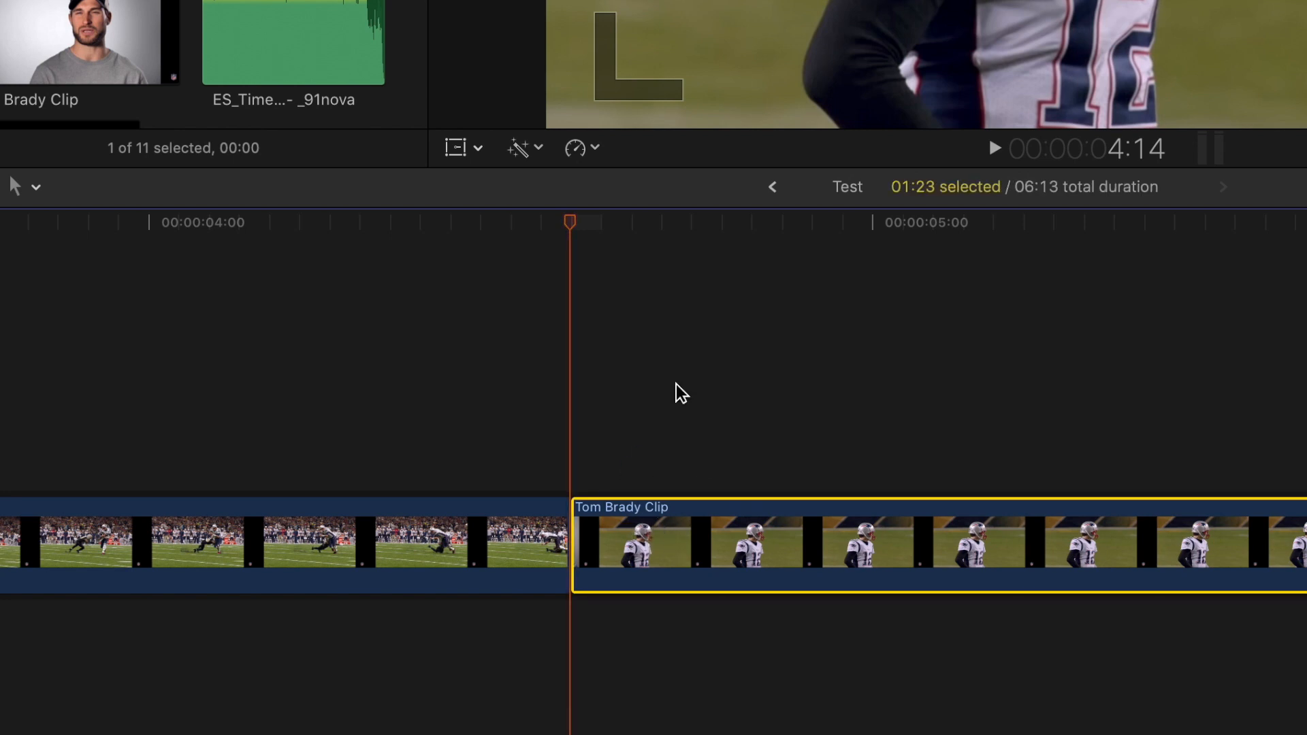
pyautogui.click(594, 148)
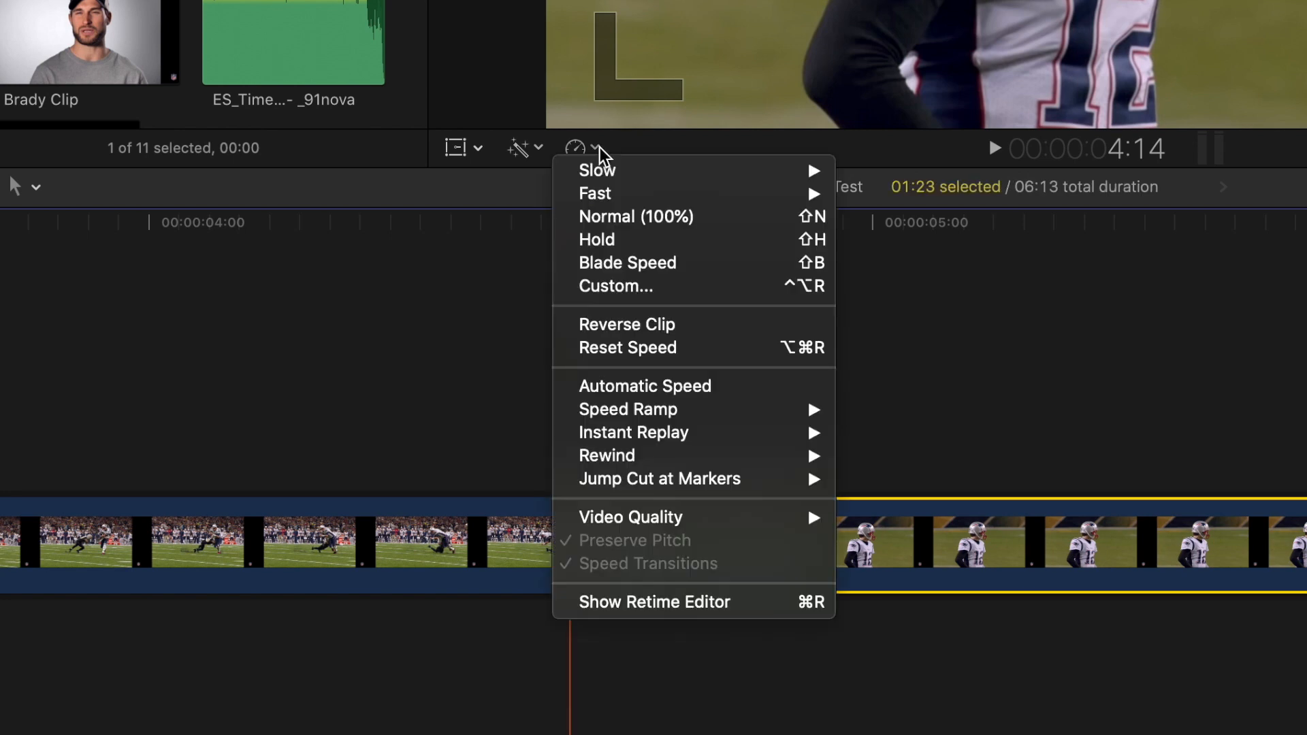
pyautogui.click(603, 242)
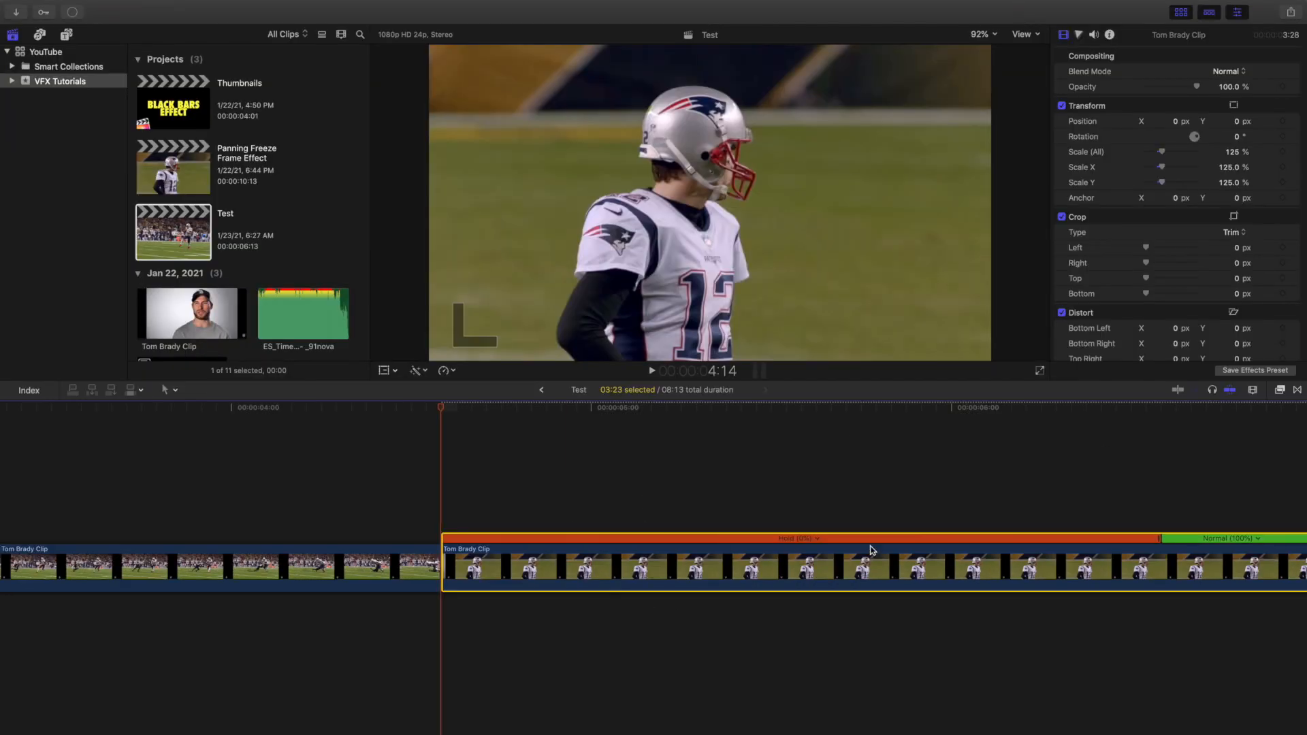
pyautogui.hscroll(5, 936, 546)
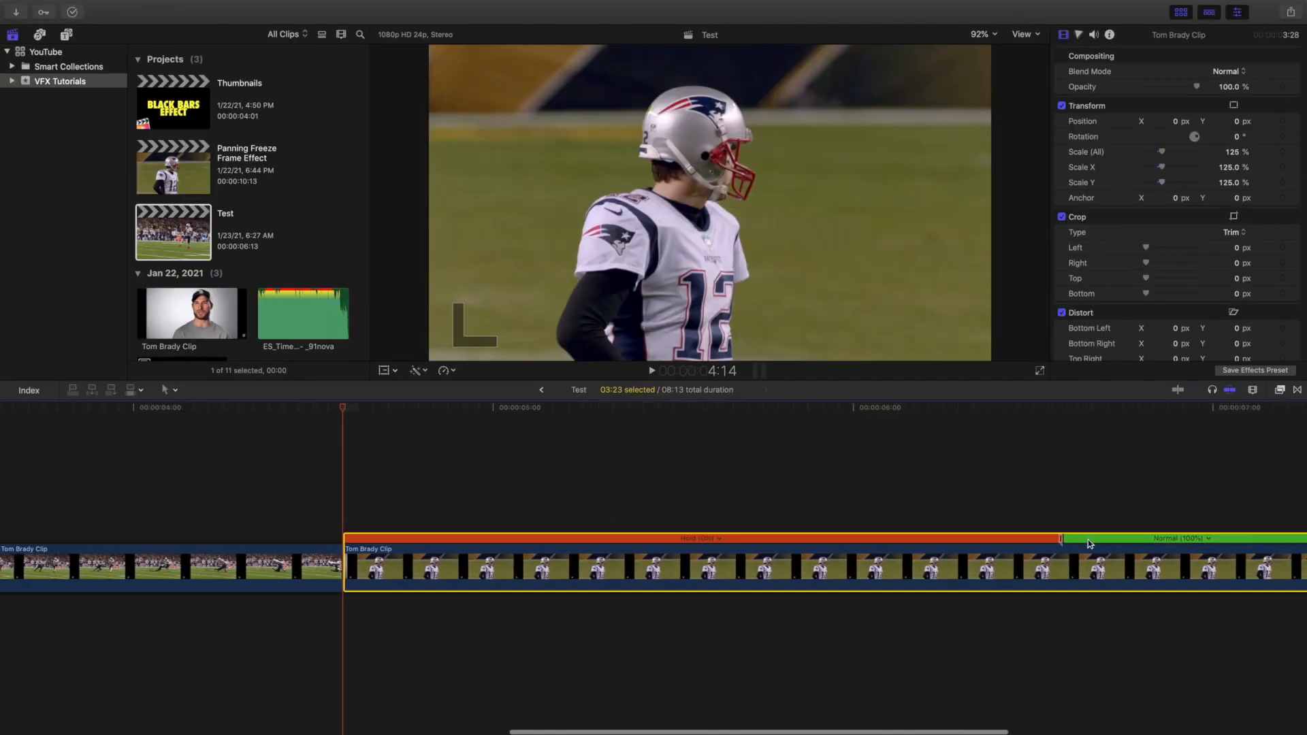
# Step: Split the second Tom Brady Clip at 6:14, where the hold segment ends, and show the retiming bar on the remaining part
pyautogui.hscroll(5, 1089, 540)
pyautogui.click(973, 515)
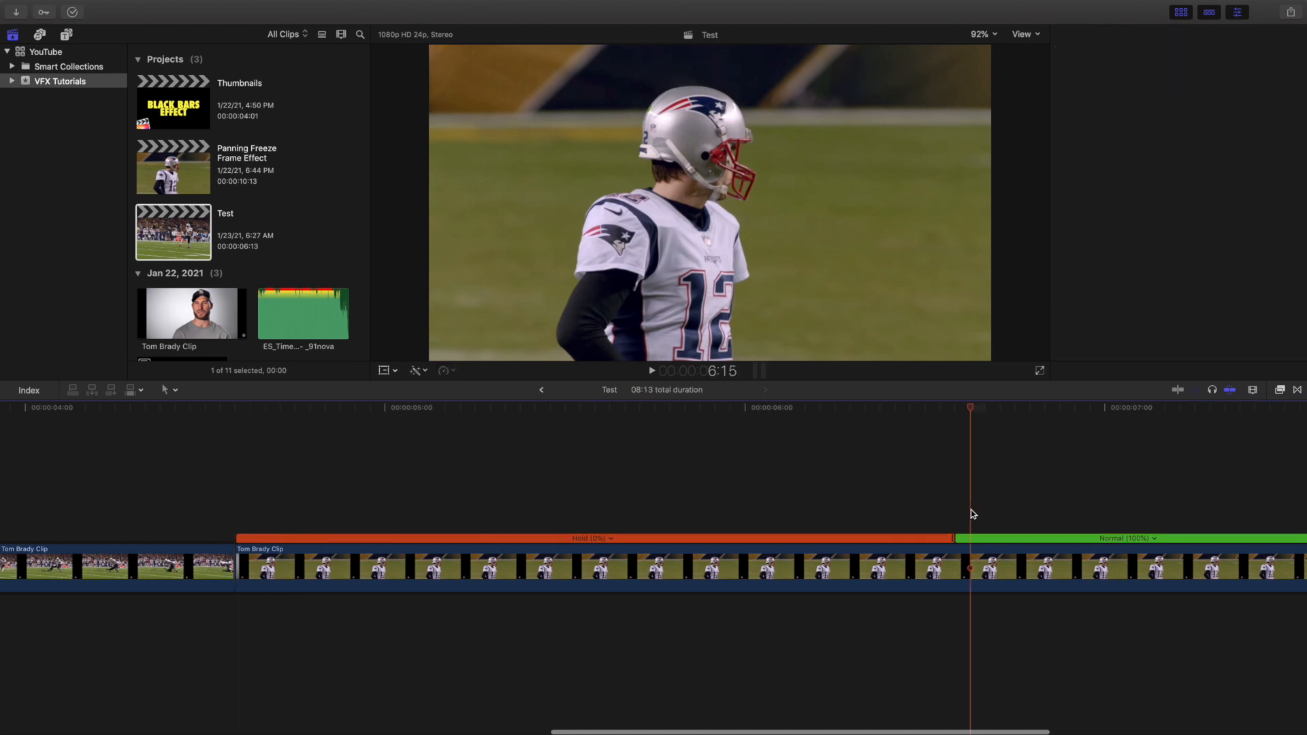
pyautogui.press('super+equal')
pyautogui.press('super+equal')
pyautogui.press('super+equal')
pyautogui.press('super+equal')
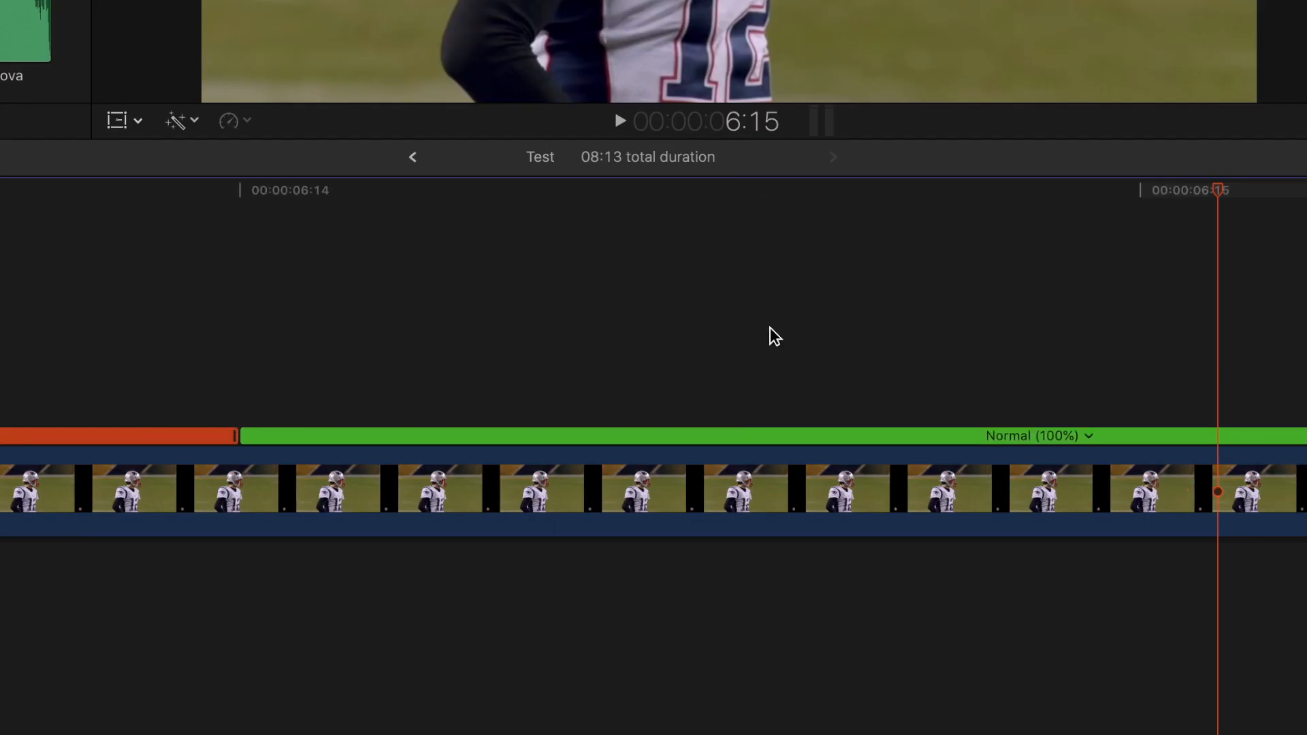
pyautogui.press('Left')
pyautogui.press('Left')
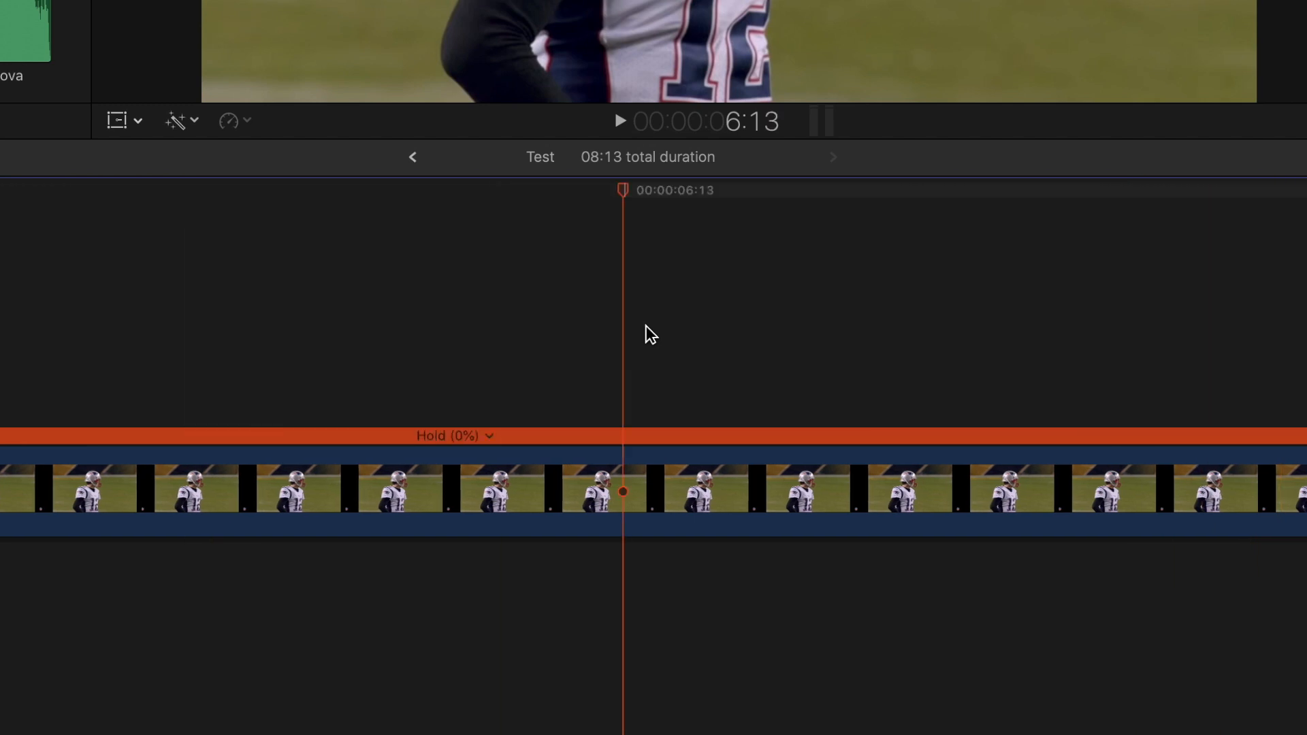
pyautogui.press('Right')
pyautogui.hscroll(10, 1282, 365)
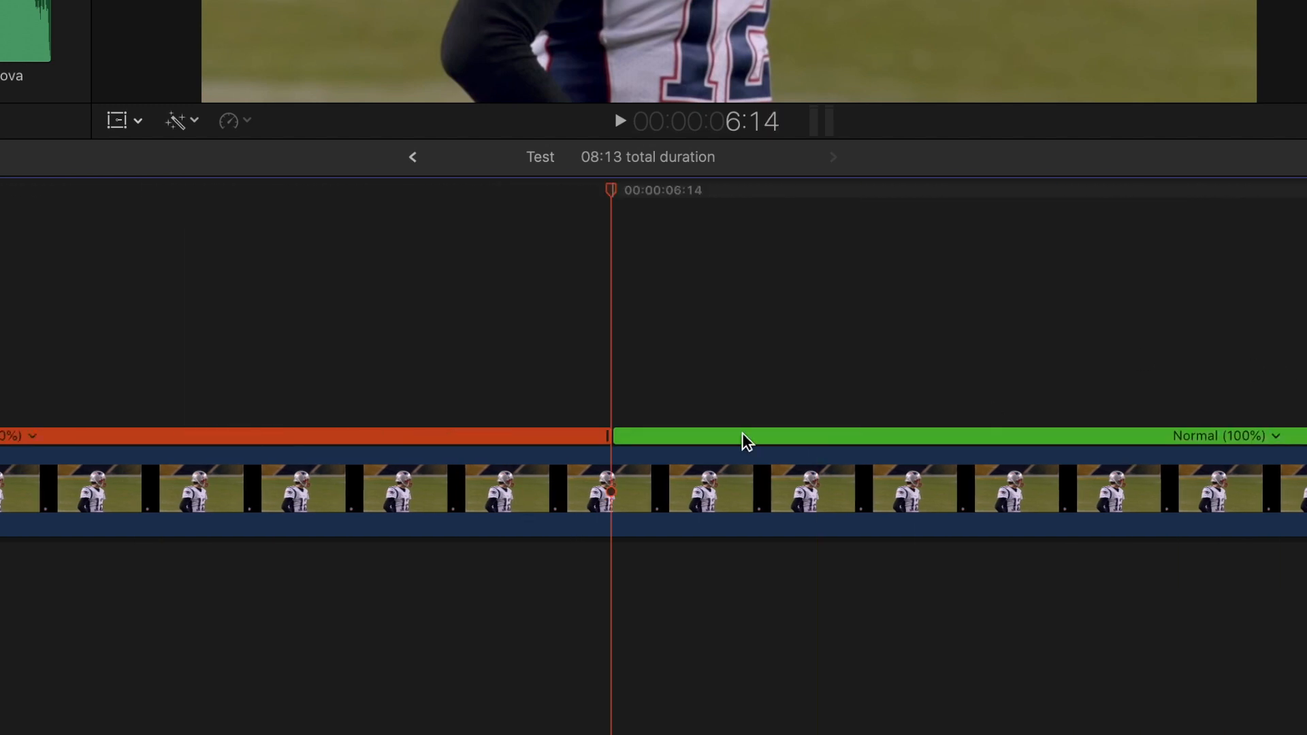
pyautogui.press('Right')
pyautogui.press('Left')
pyautogui.click(614, 470)
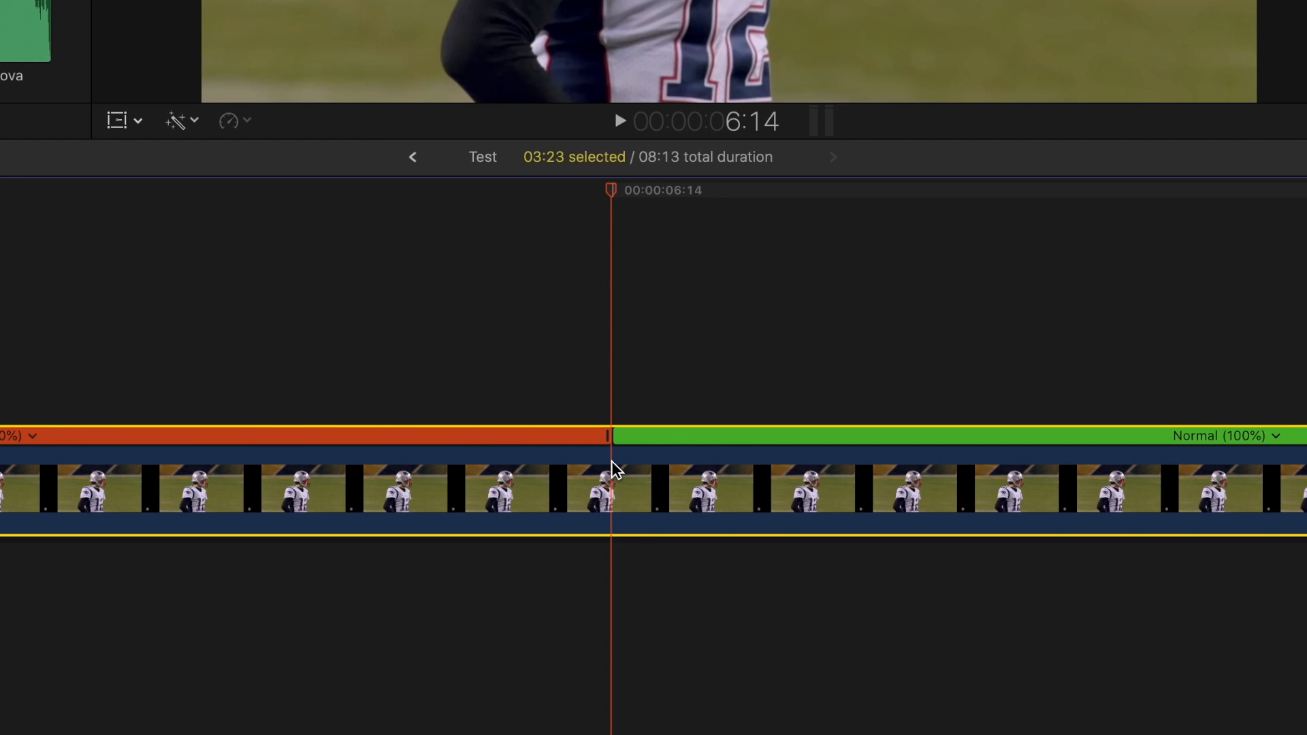
pyautogui.press('super+b')
pyautogui.click(670, 466)
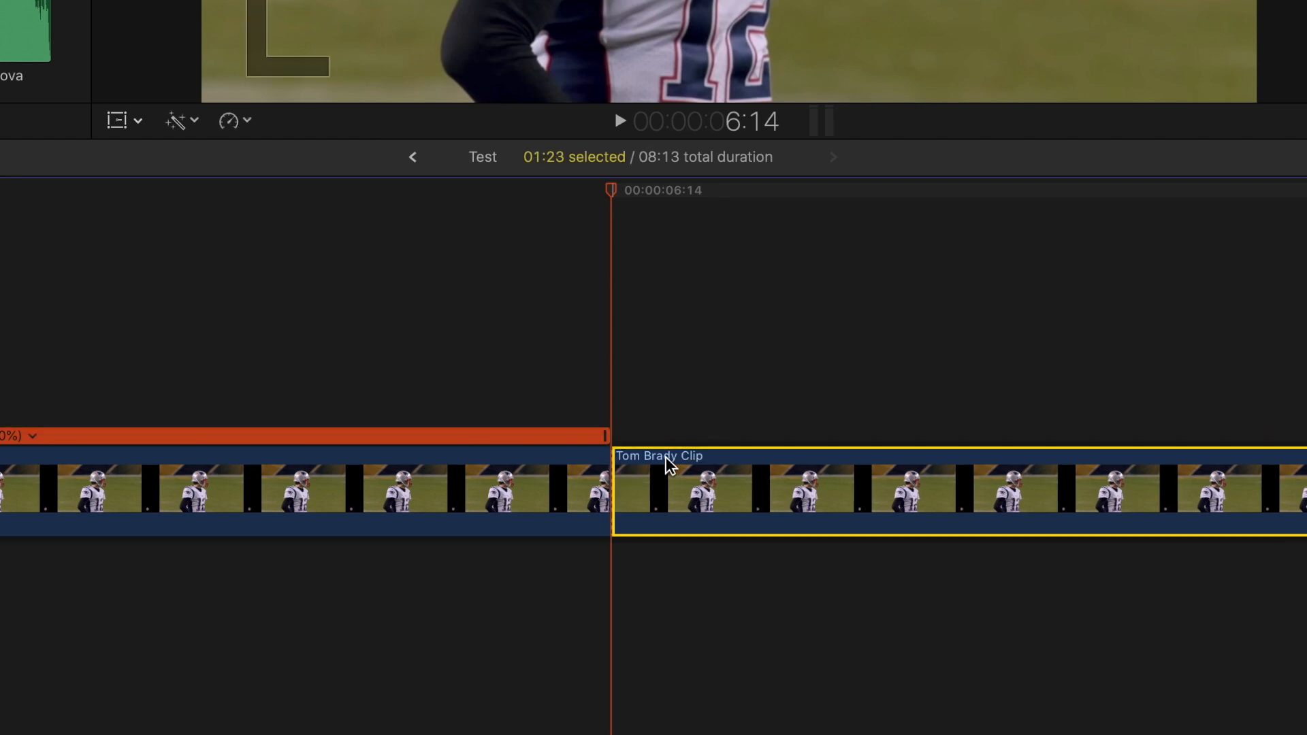
pyautogui.press('super+r')
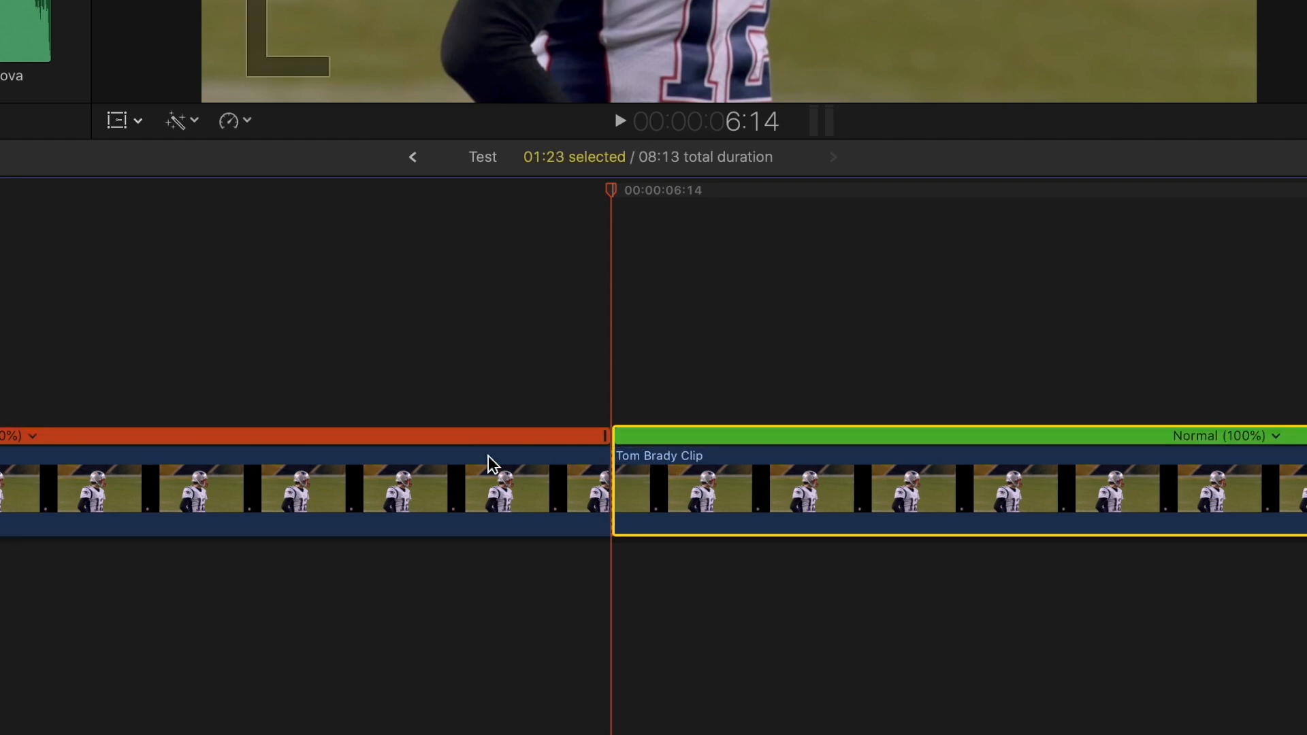
# Step: Lift the hold clip above the end of the first Tom Brady Clip as a connected clip starting at 4:00
pyautogui.hscroll(-10, 487, 458)
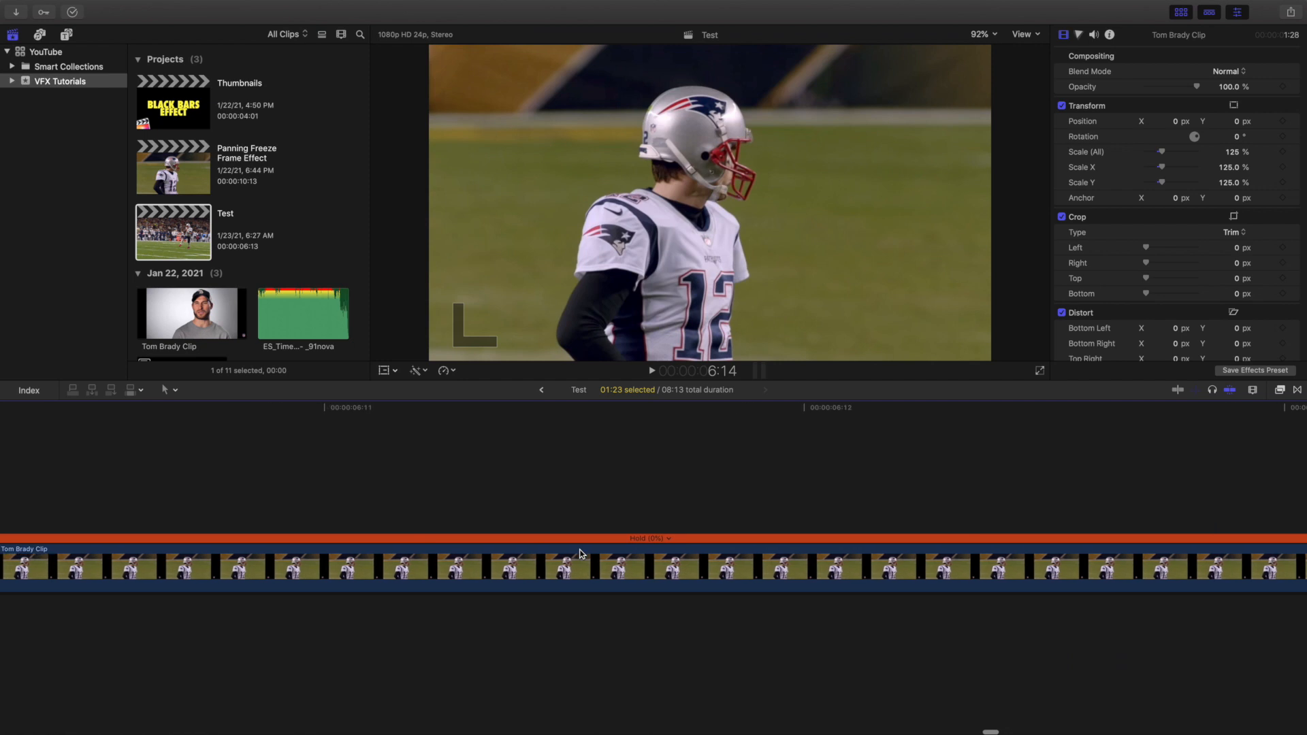
pyautogui.press('super+minus')
pyautogui.press('super+minus')
pyautogui.press('super+minus')
pyautogui.press('super+minus')
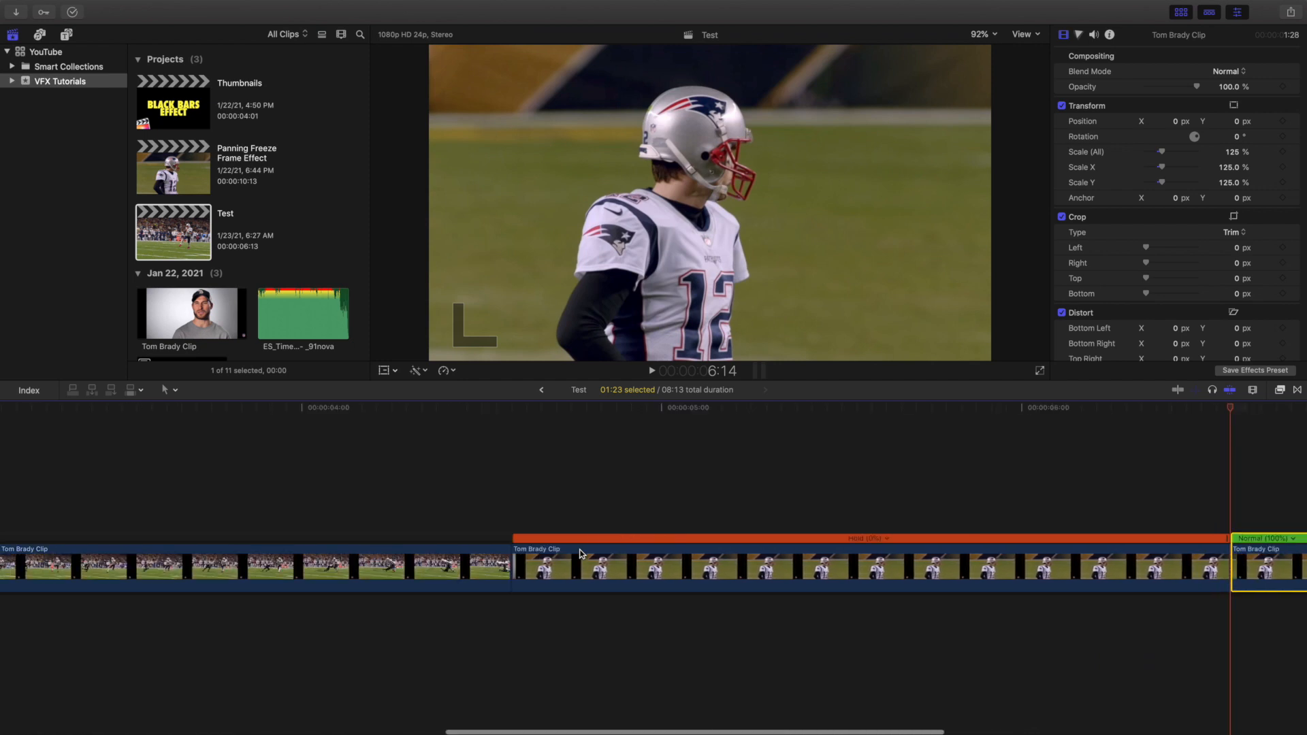
pyautogui.moveTo(632, 551); pyautogui.dragTo(587, 507)
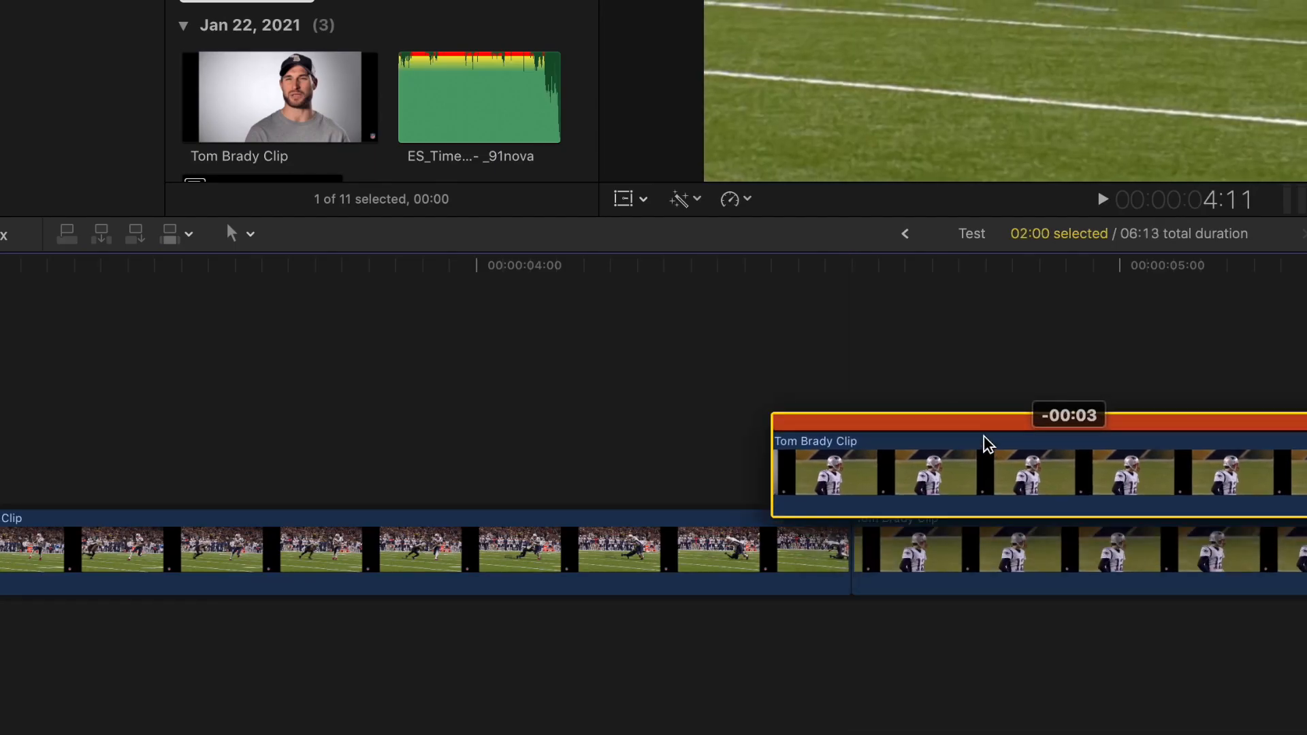
pyautogui.moveTo(989, 444); pyautogui.dragTo(693, 404)
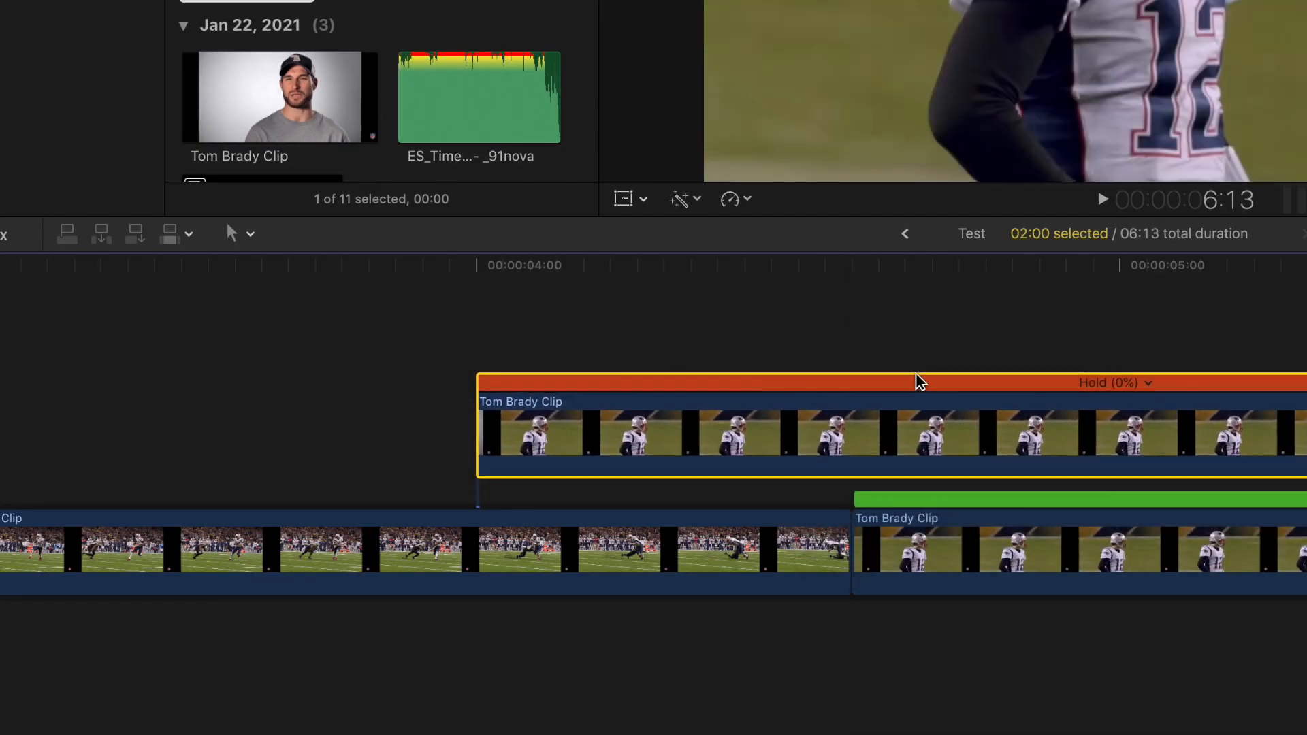
# Step: Shorten the connected hold clip to 10 frames, with its end aligned to the cut at 4:14
pyautogui.moveTo(1306, 398); pyautogui.dragTo(778, 422)
pyautogui.click(820, 368)
pyautogui.press('super+equal')
pyautogui.press('super+equal')
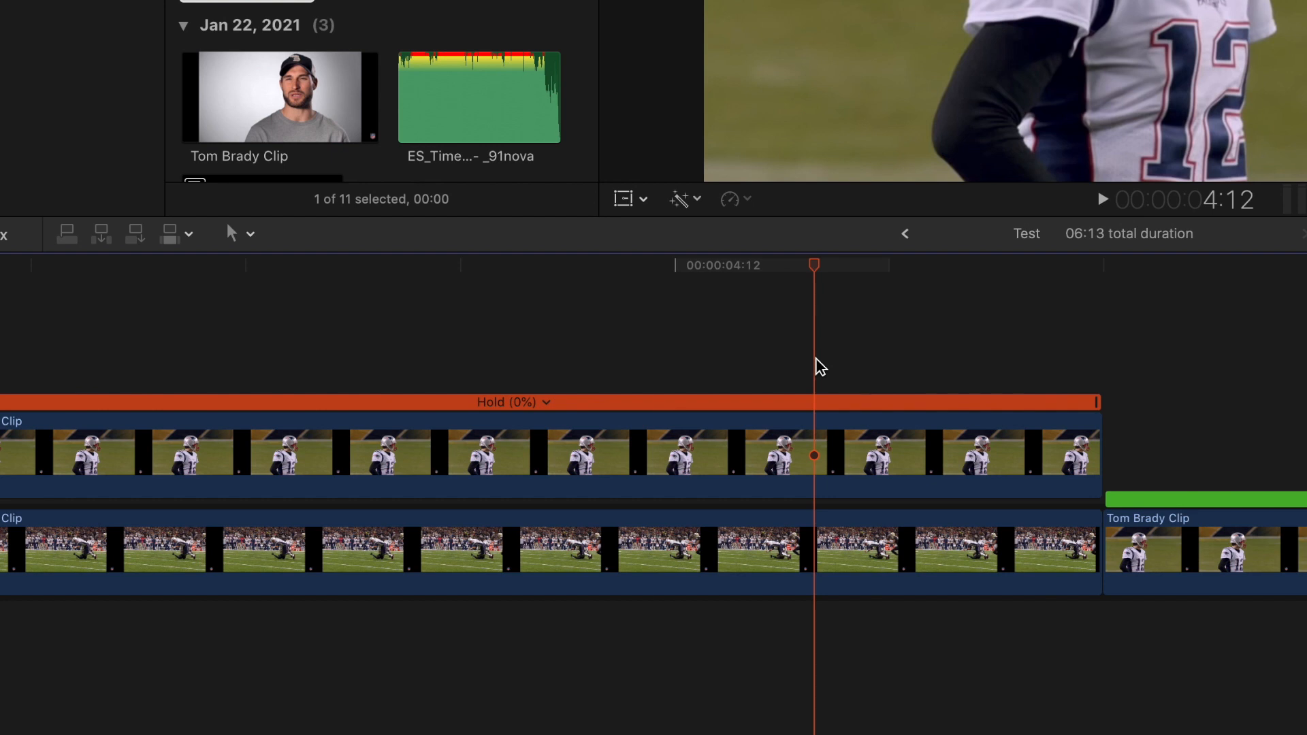
pyautogui.press('super+minus')
pyautogui.press('super+minus')
pyautogui.press('super+minus')
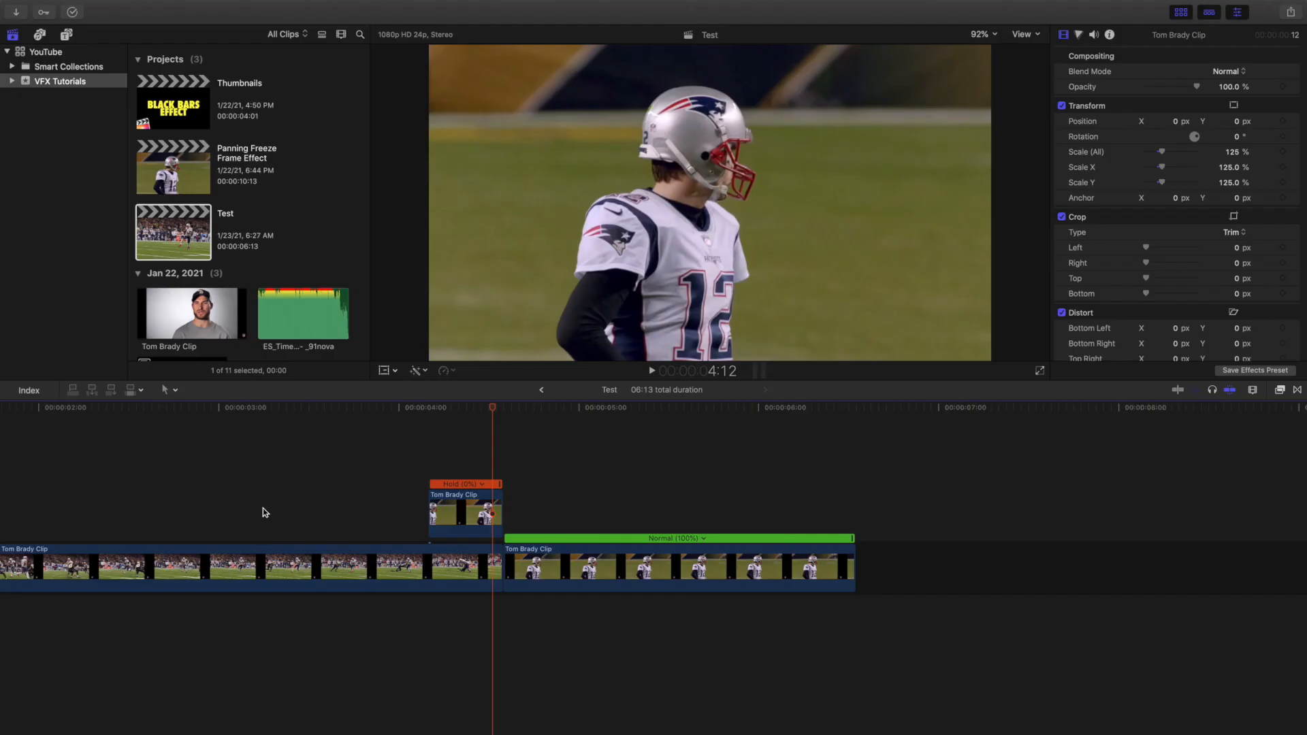
# Step: Play the Test project twice from the start to review the hold clip's timing over the cut
pyautogui.hscroll(-10, 263, 511)
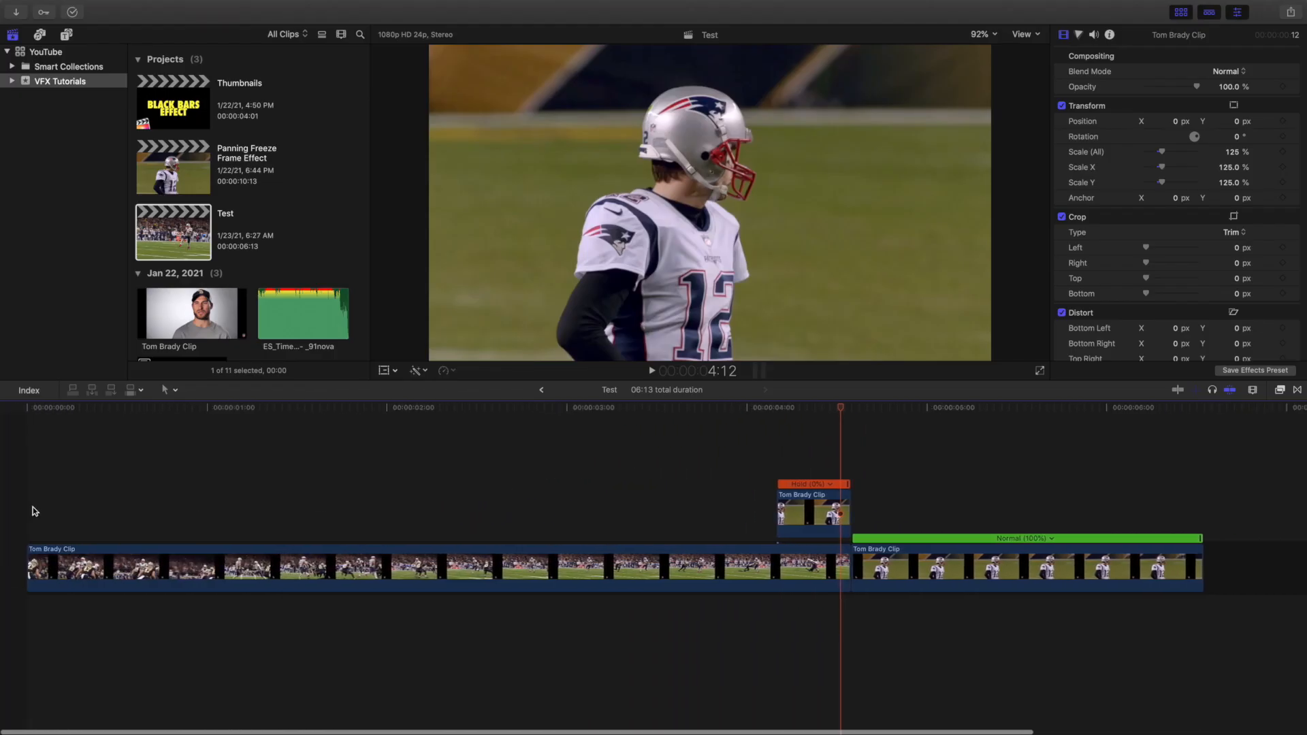
pyautogui.press('Home')
pyautogui.press('super+minus')
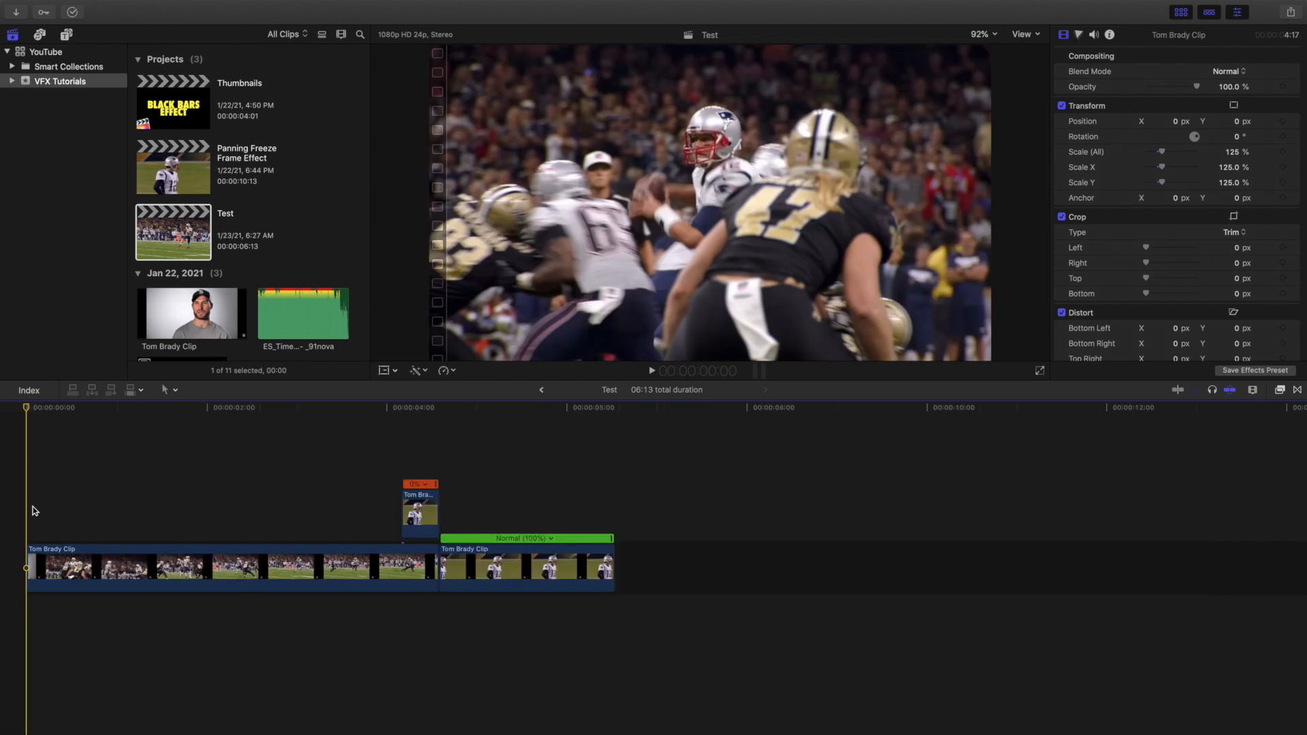
pyautogui.press('space')
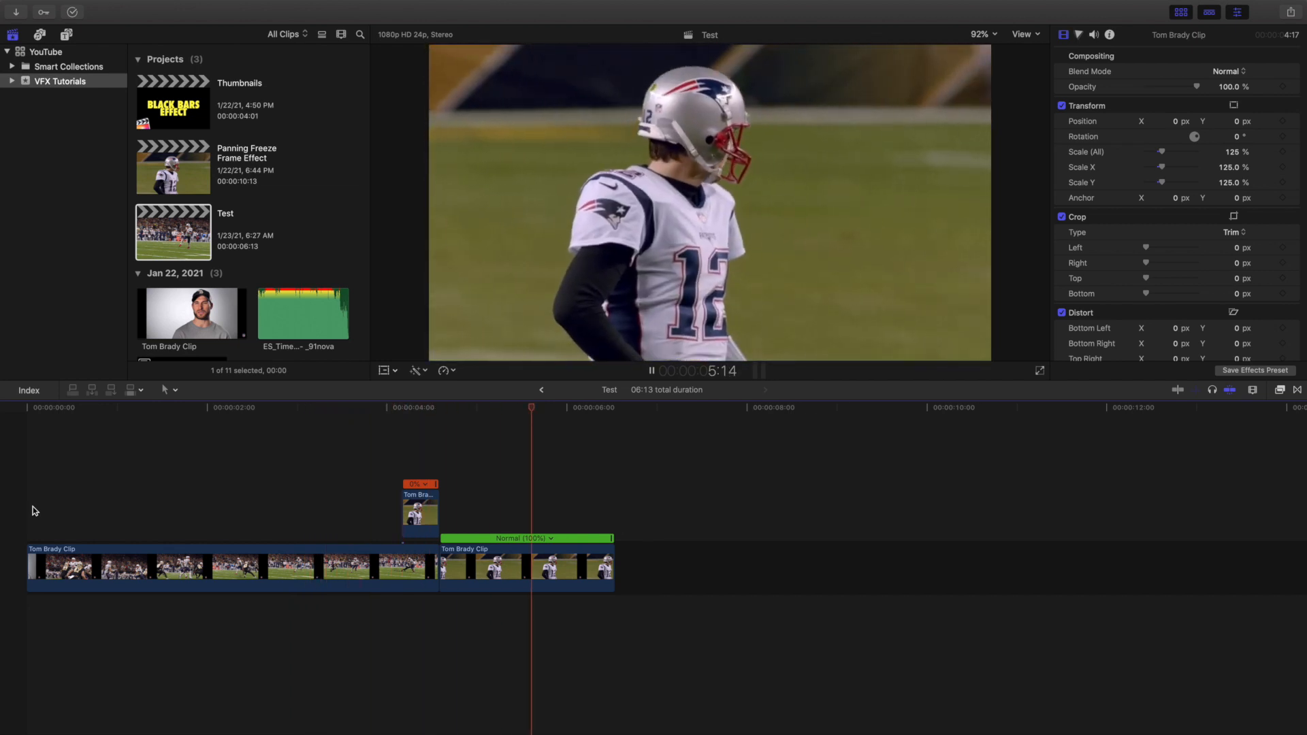
pyautogui.press('Home')
pyautogui.press('space')
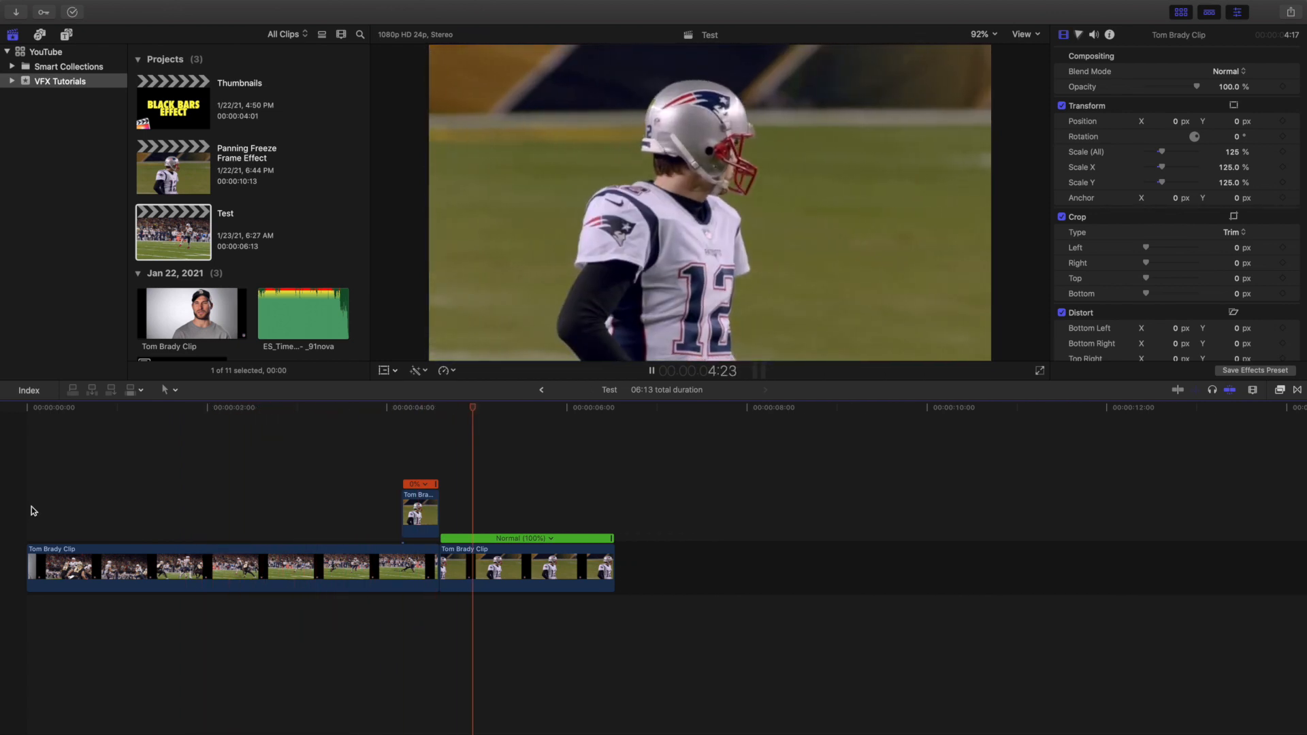
# Step: Apply the Draw Mask effect from the Masks category to the connected hold clip, with the playhead at 4:07
pyautogui.click(417, 470)
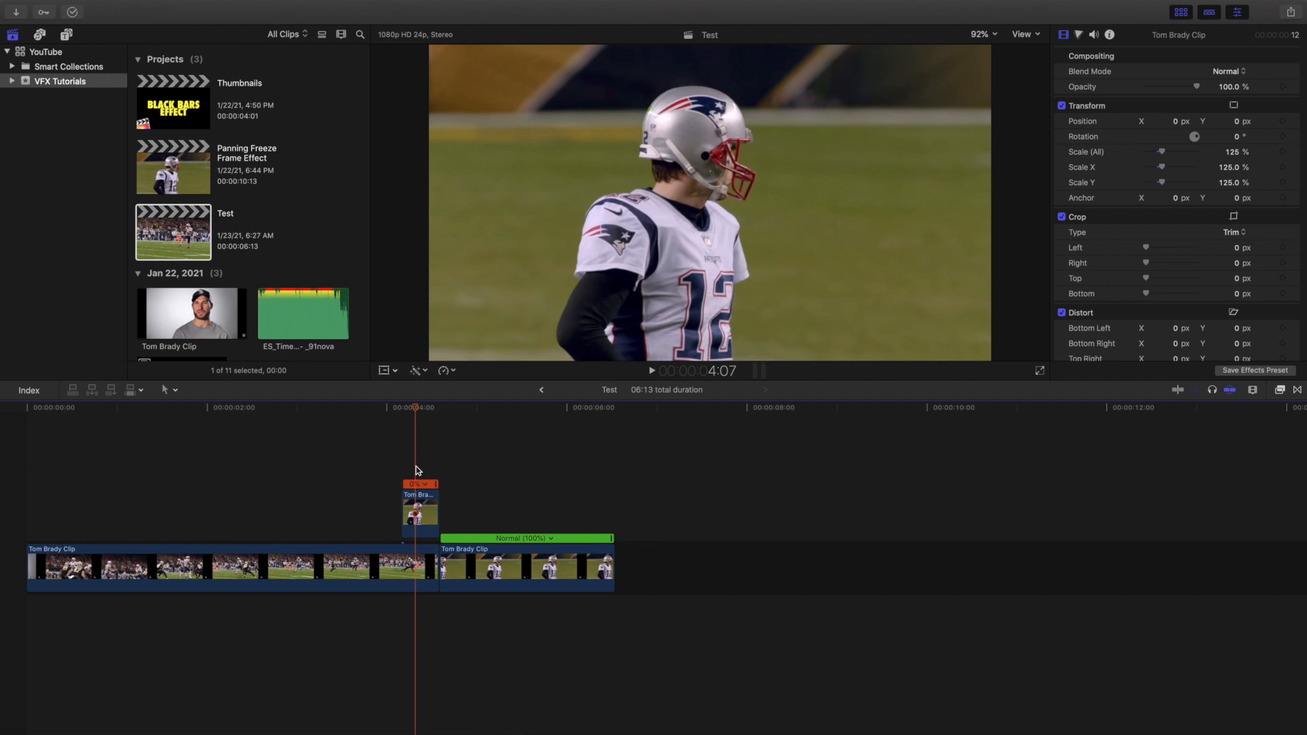
pyautogui.click(494, 557)
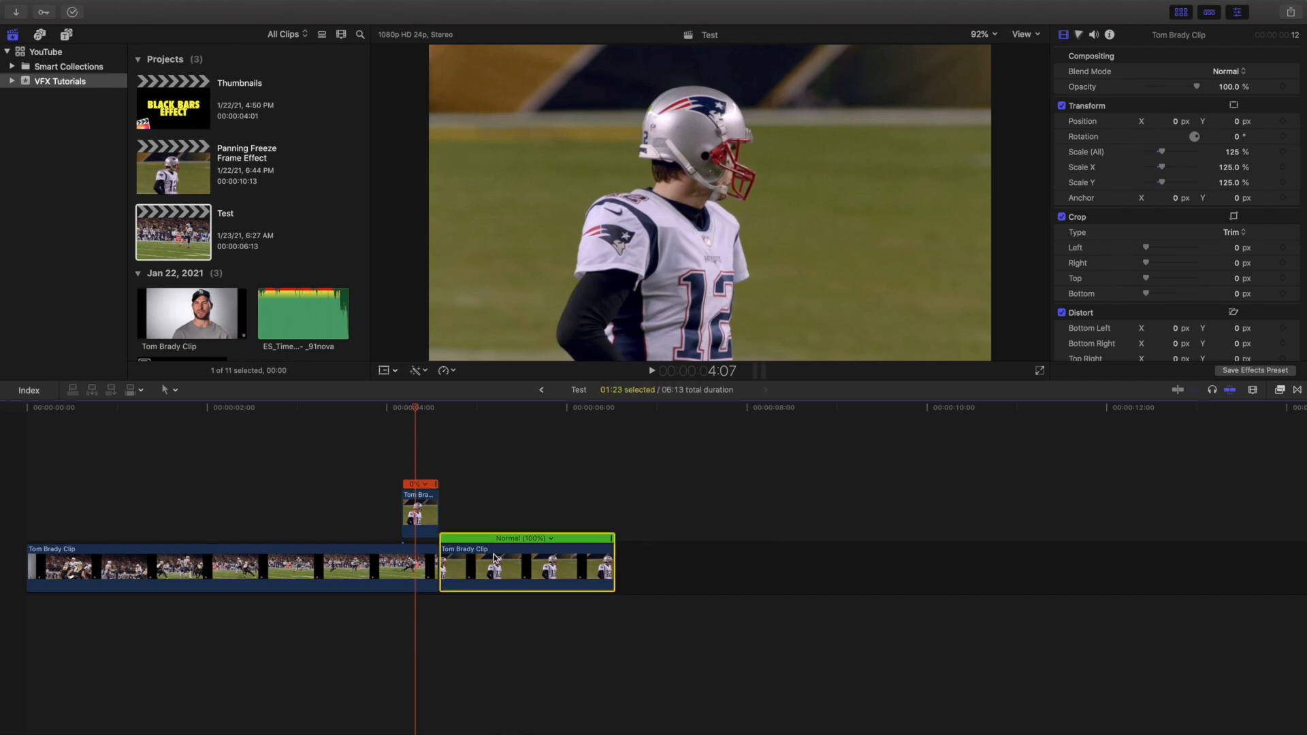
pyautogui.click(414, 461)
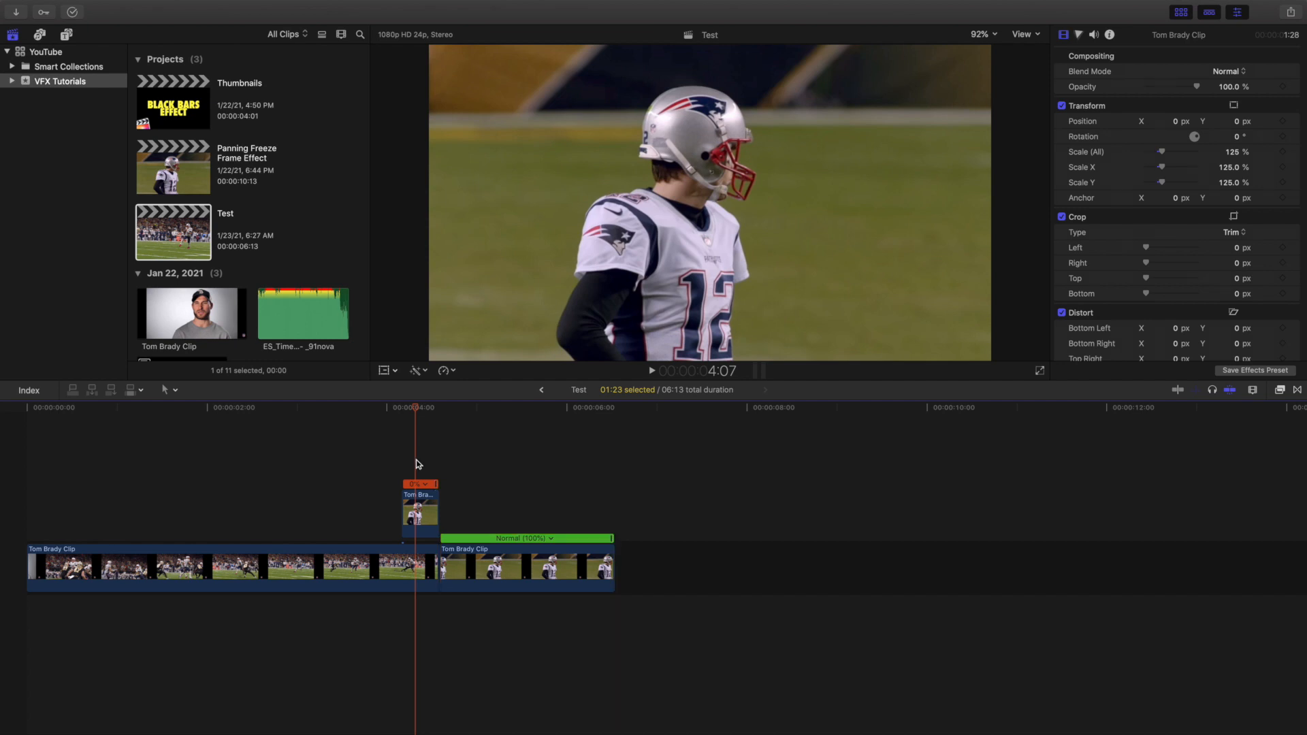
pyautogui.press('super+equal')
pyautogui.press('super+equal')
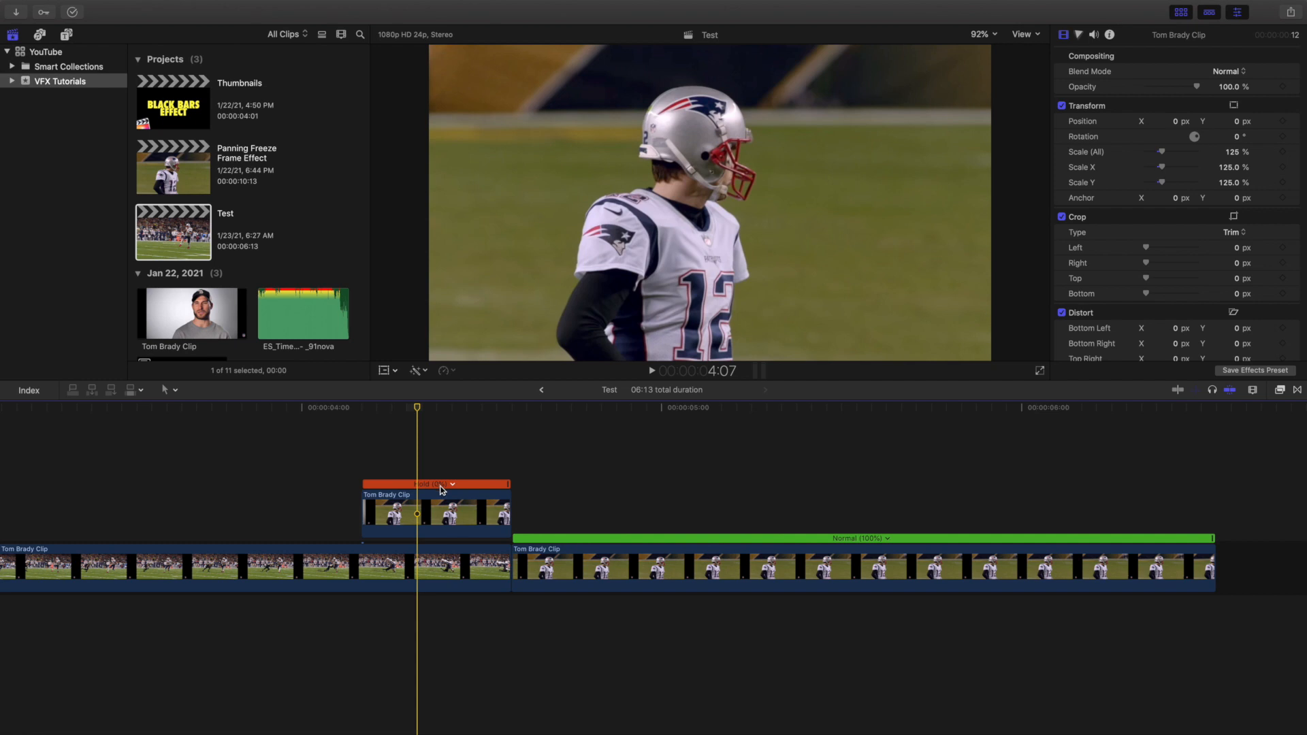
pyautogui.click(439, 515)
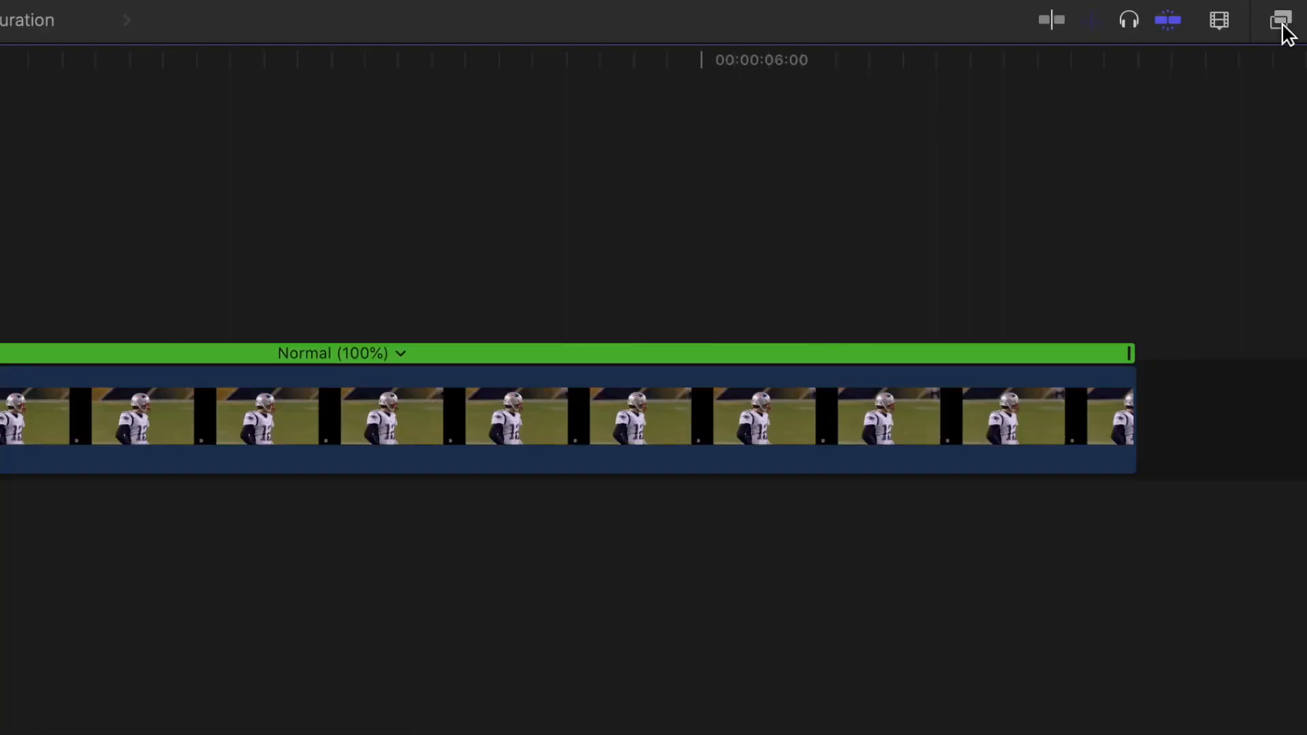
pyautogui.click(1282, 23)
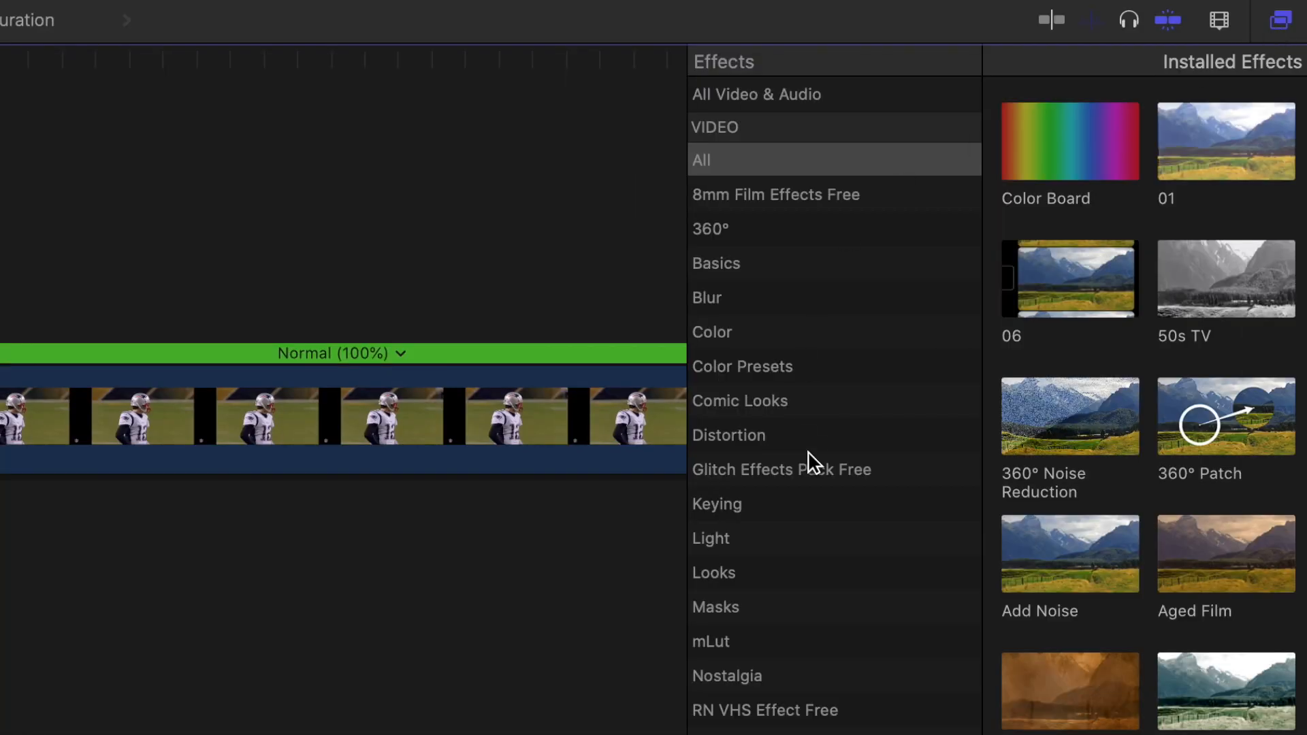
pyautogui.scroll(-3, 782, 487)
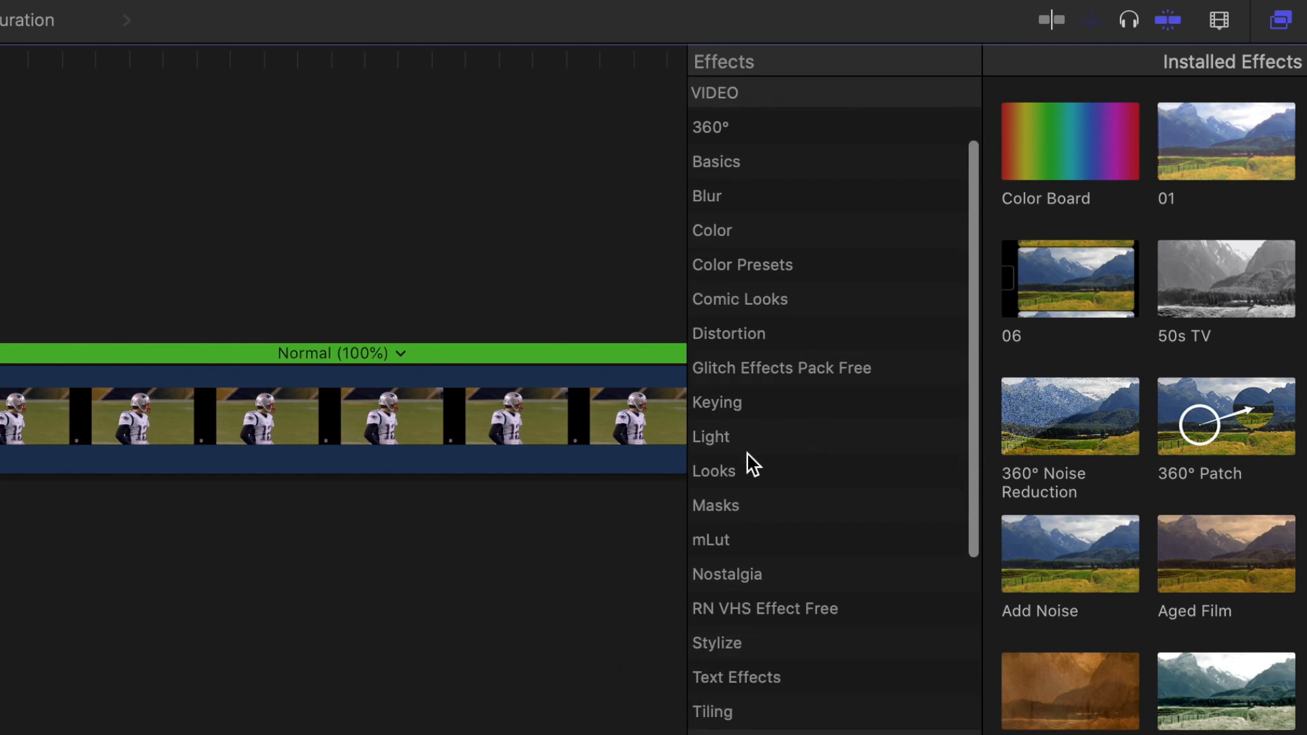
pyautogui.click(754, 506)
pyautogui.moveTo(1048, 149)
pyautogui.mouseDown()
pyautogui.moveTo(1184, 445)
pyautogui.moveTo(468, 505)
pyautogui.mouseUp()
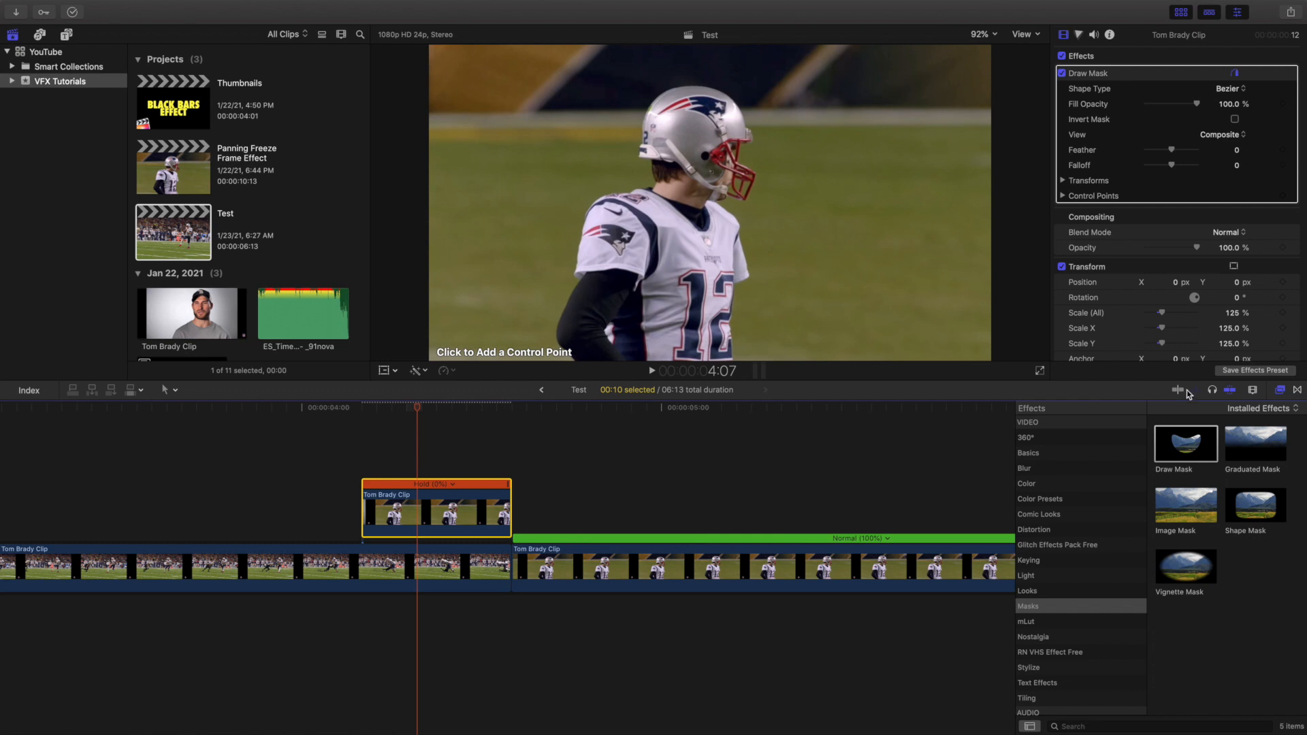
pyautogui.click(1280, 391)
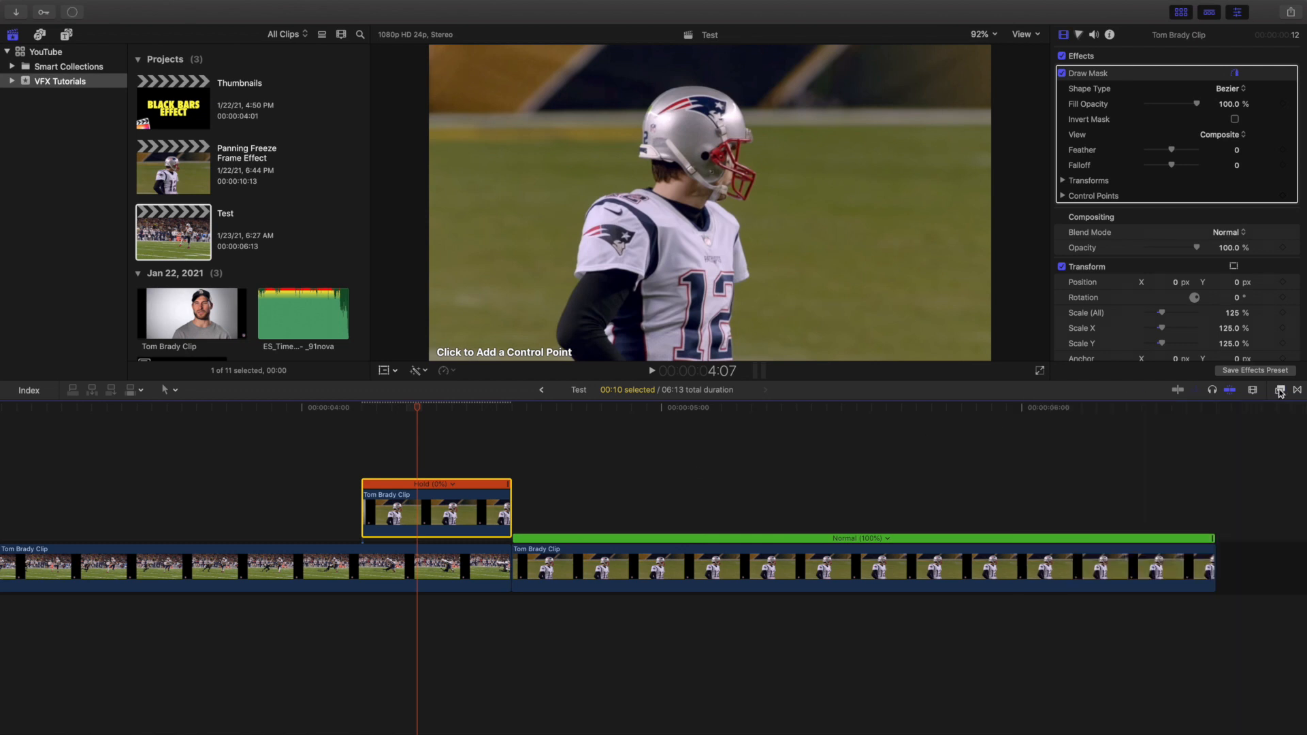
# Step: Begin the mask outline at the player's elbow and trace it up the arm and sleeve to the top of his shoulder
pyautogui.click(557, 337)
pyautogui.click(565, 310)
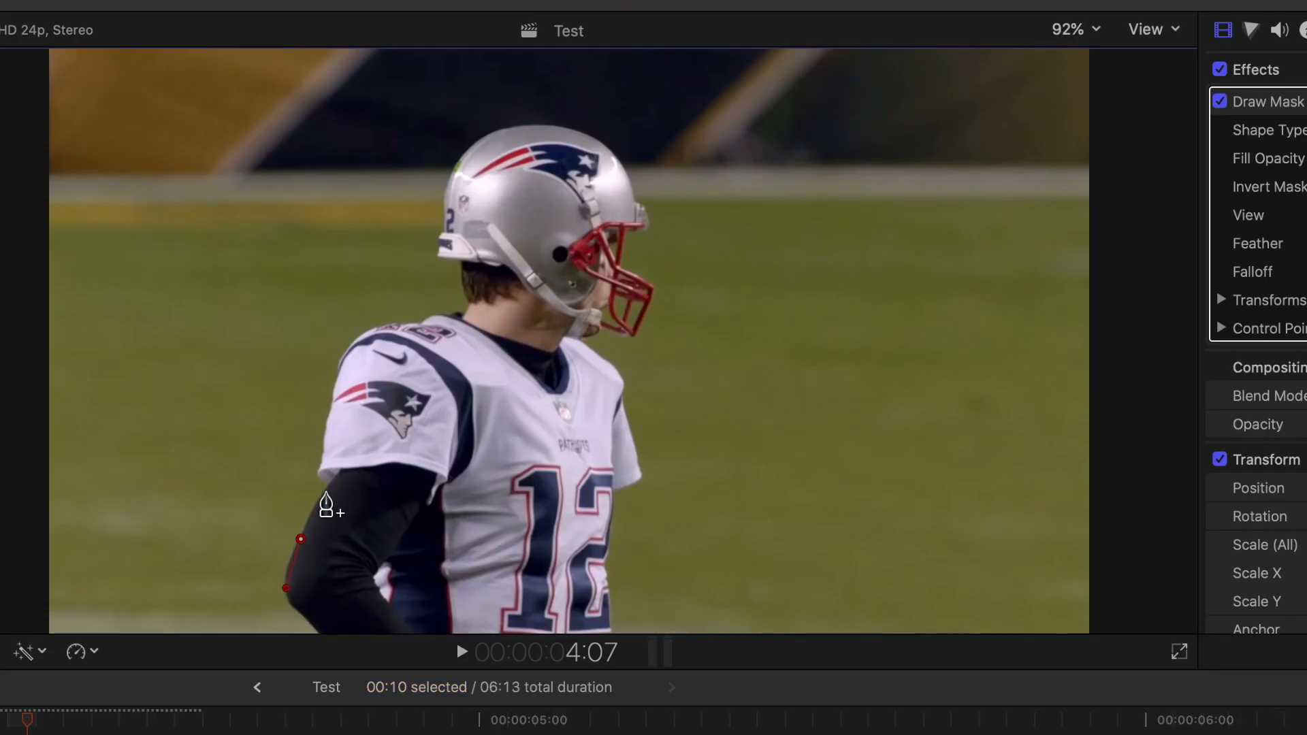
pyautogui.click(331, 482)
pyautogui.click(320, 473)
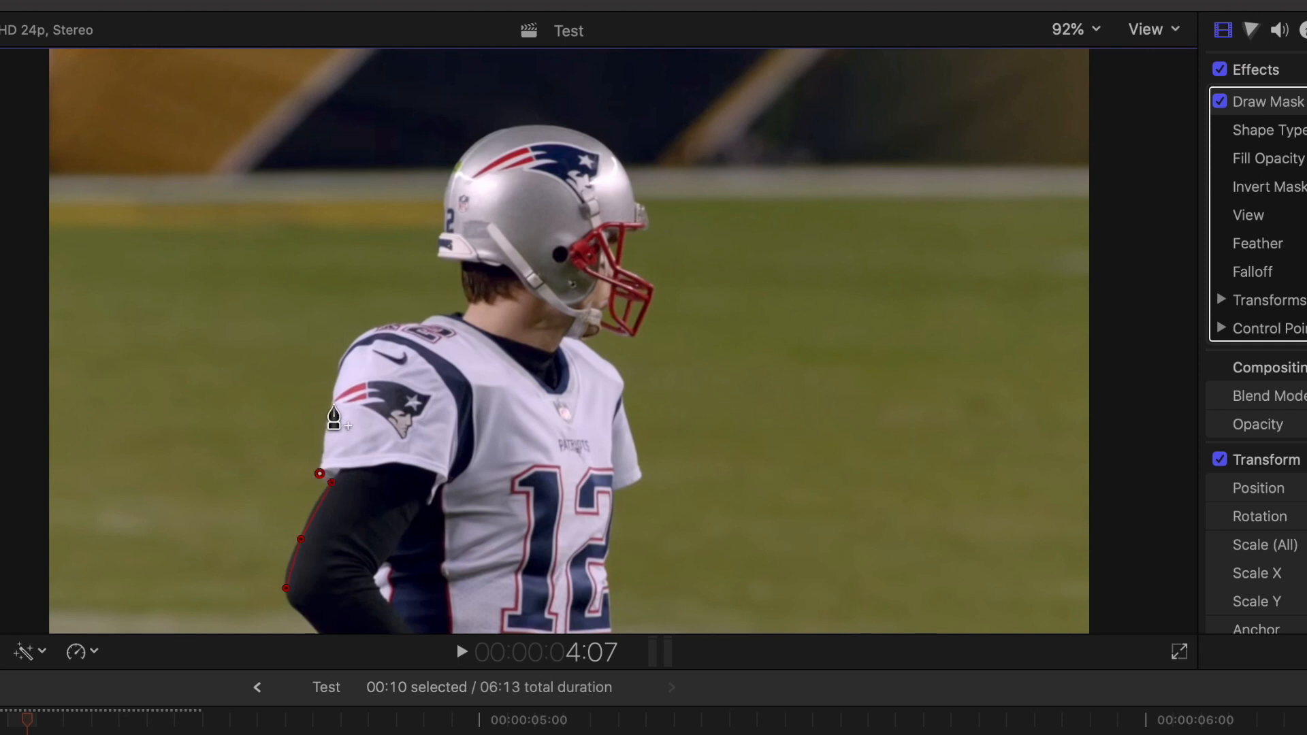
pyautogui.click(333, 404)
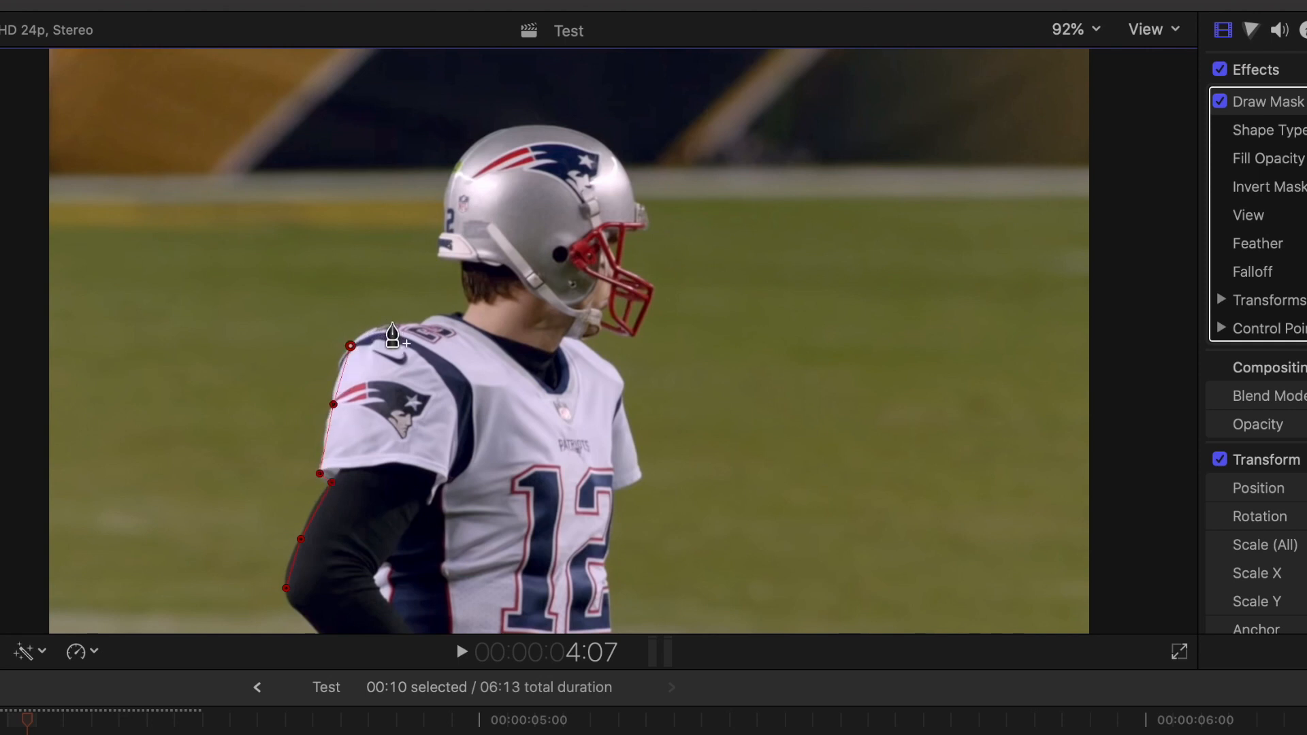
pyautogui.click(392, 322)
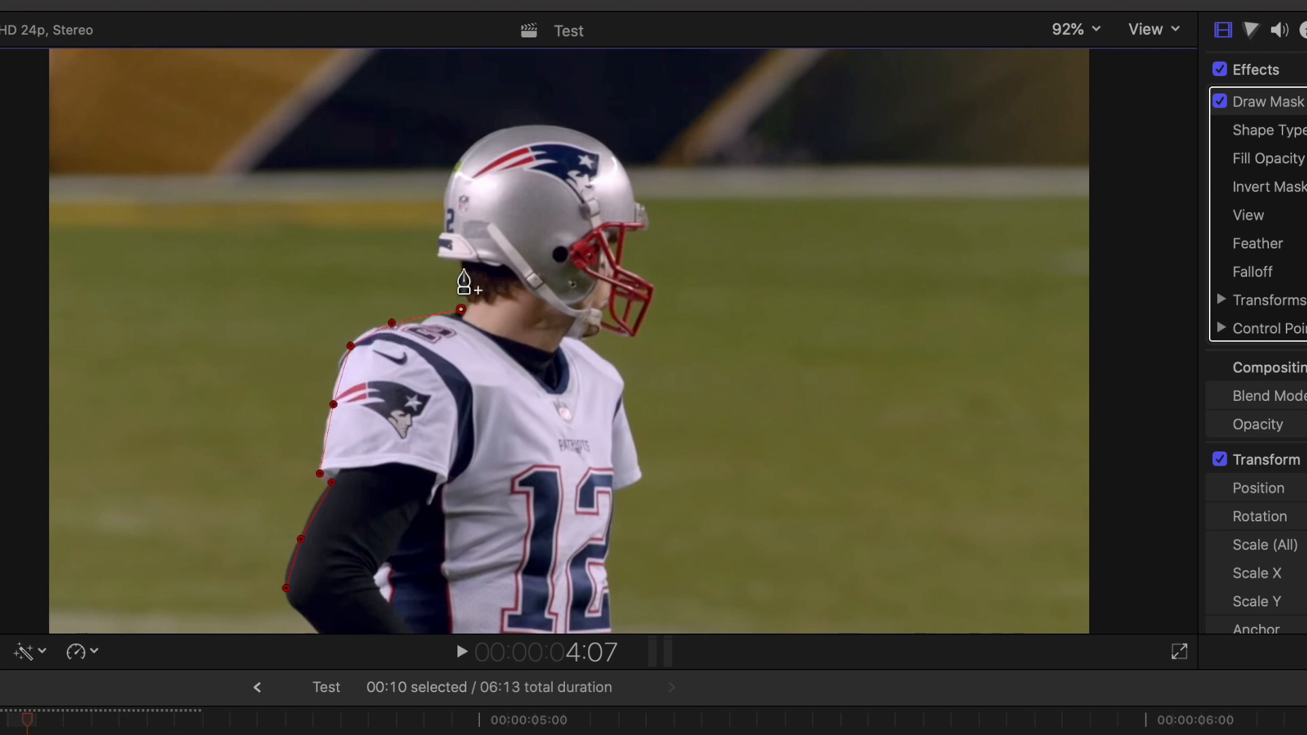
# Step: Continue the mask outline up the back of the neck and around the helmet to its front edge
pyautogui.click(463, 267)
pyautogui.click(439, 253)
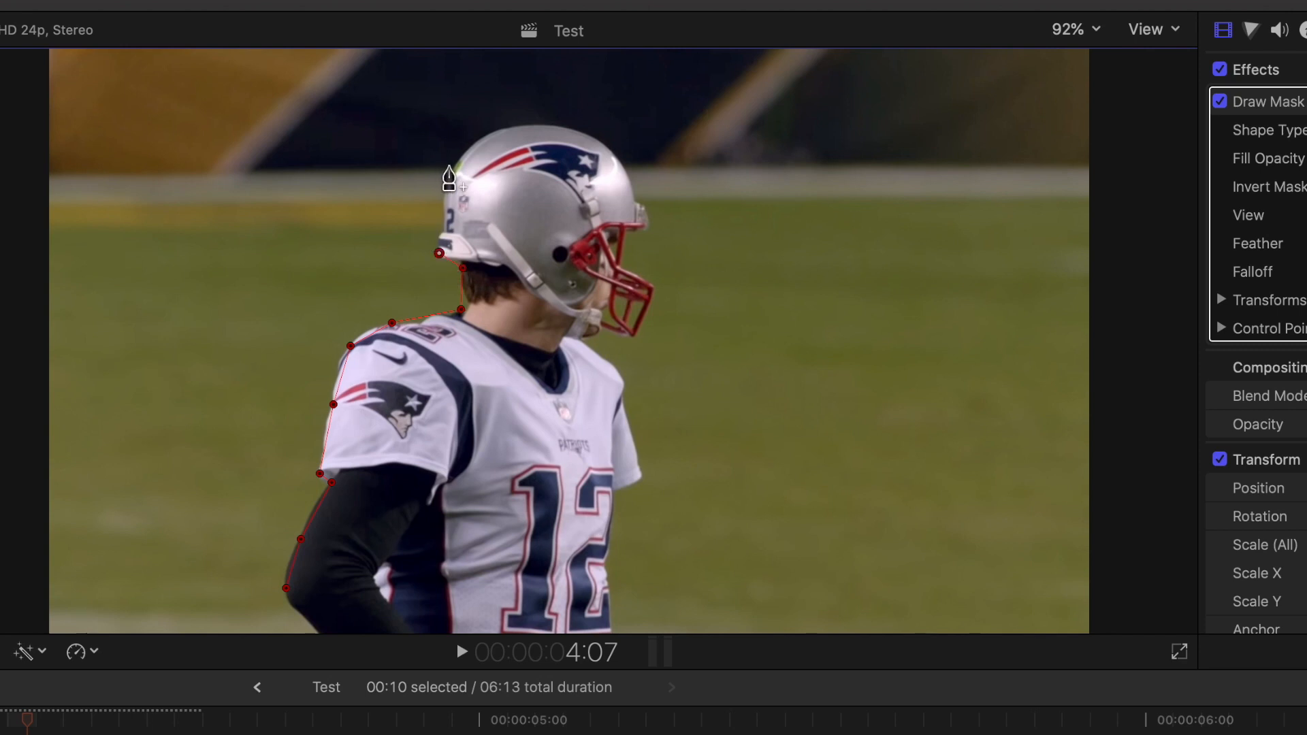
pyautogui.click(451, 166)
pyautogui.click(504, 128)
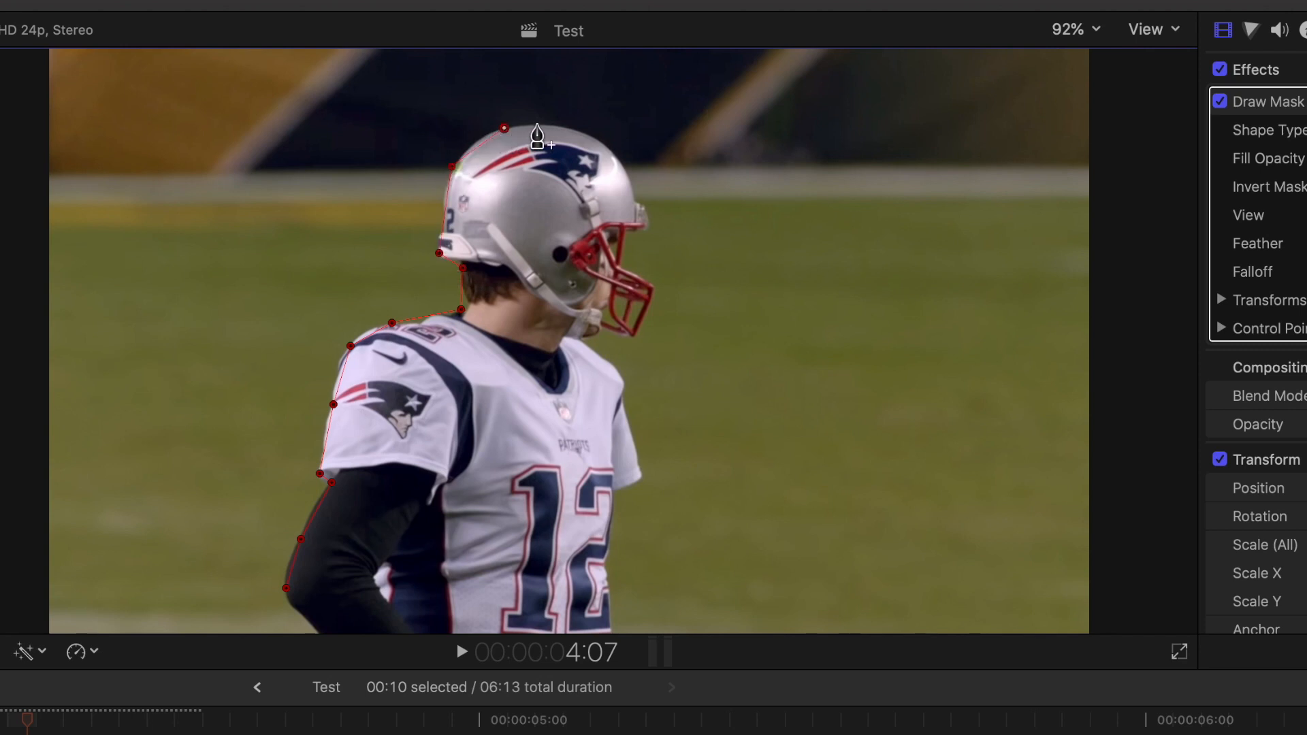
pyautogui.click(589, 135)
pyautogui.press('super+z')
pyautogui.click(570, 126)
pyautogui.click(637, 202)
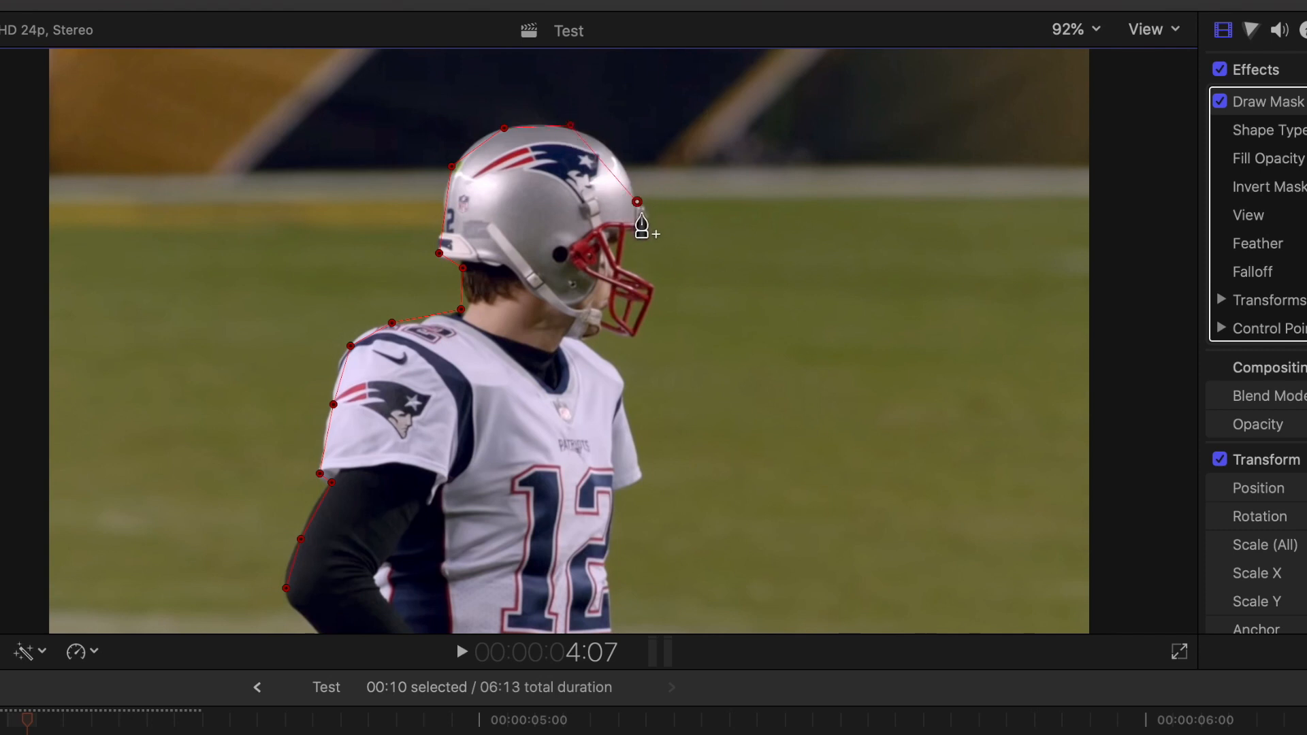
# Step: Continue the mask outline from the helmet's front edge around the facemask to the underside of the chin
pyautogui.click(642, 228)
pyautogui.click(624, 231)
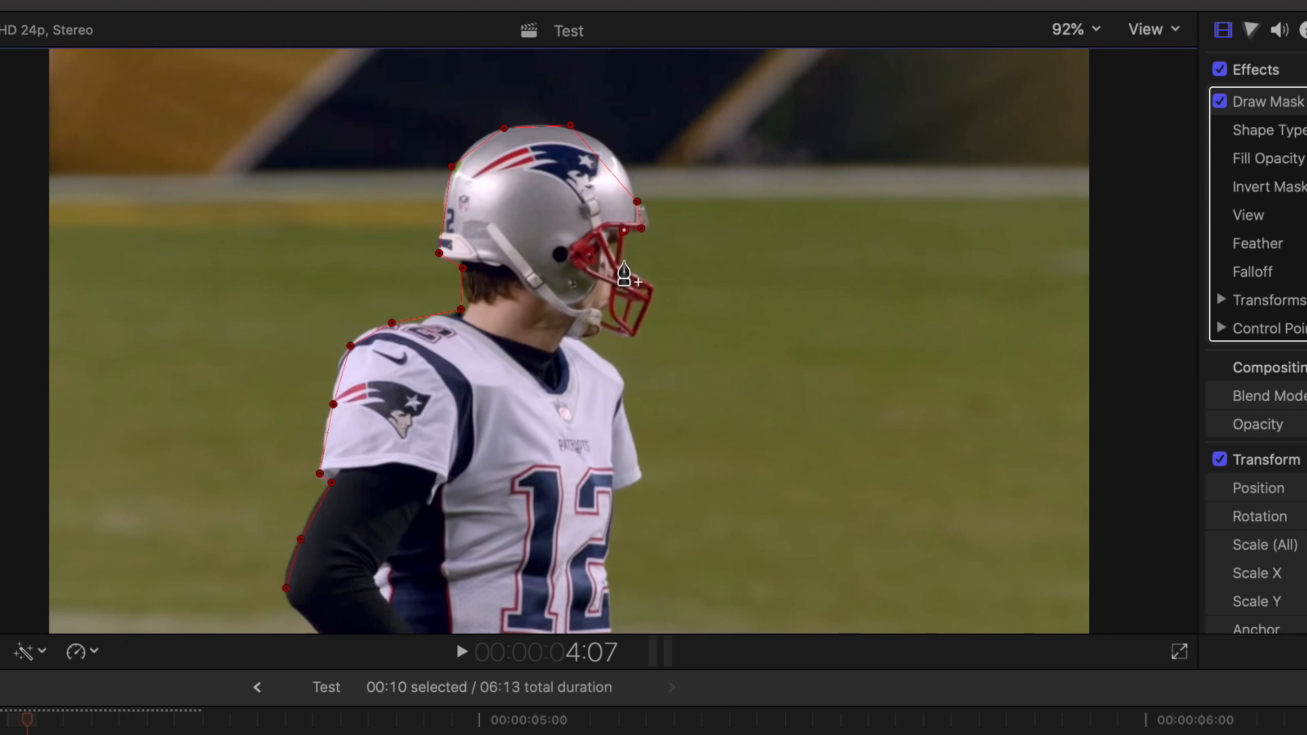
pyautogui.click(623, 261)
pyautogui.click(654, 290)
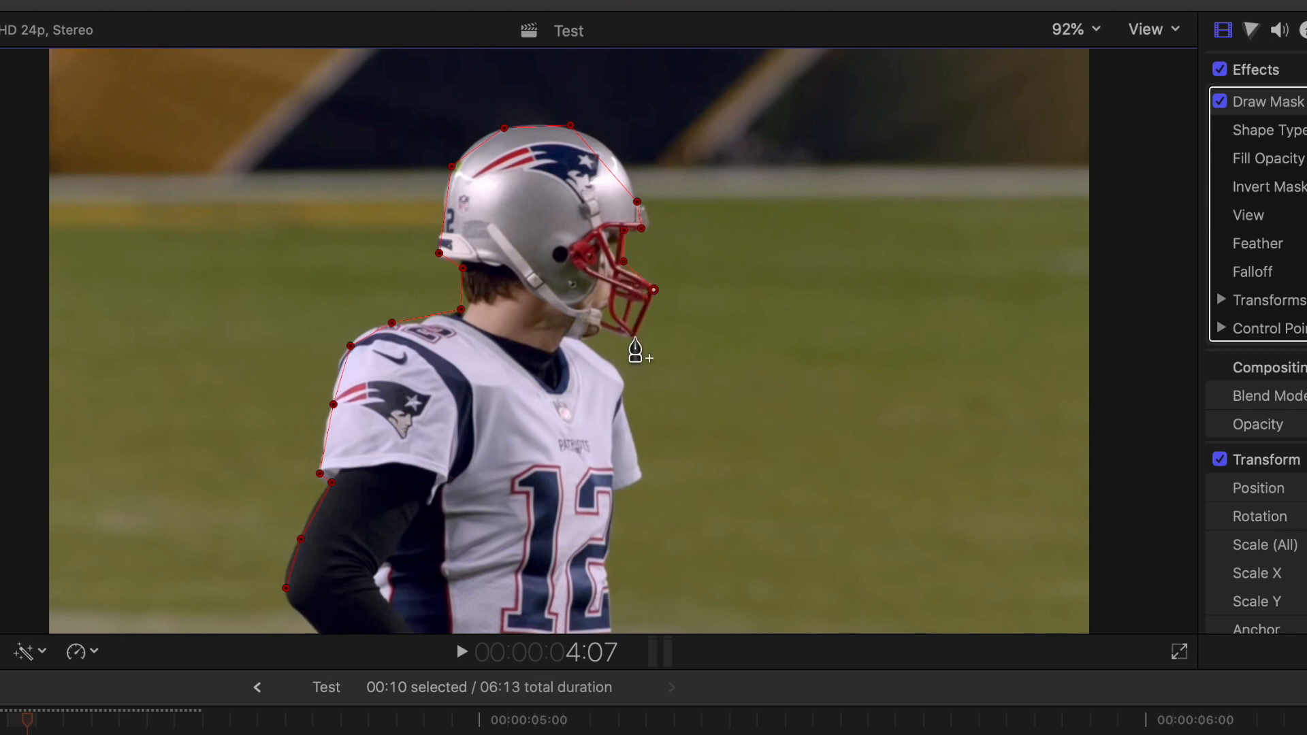
pyautogui.click(634, 335)
pyautogui.click(600, 326)
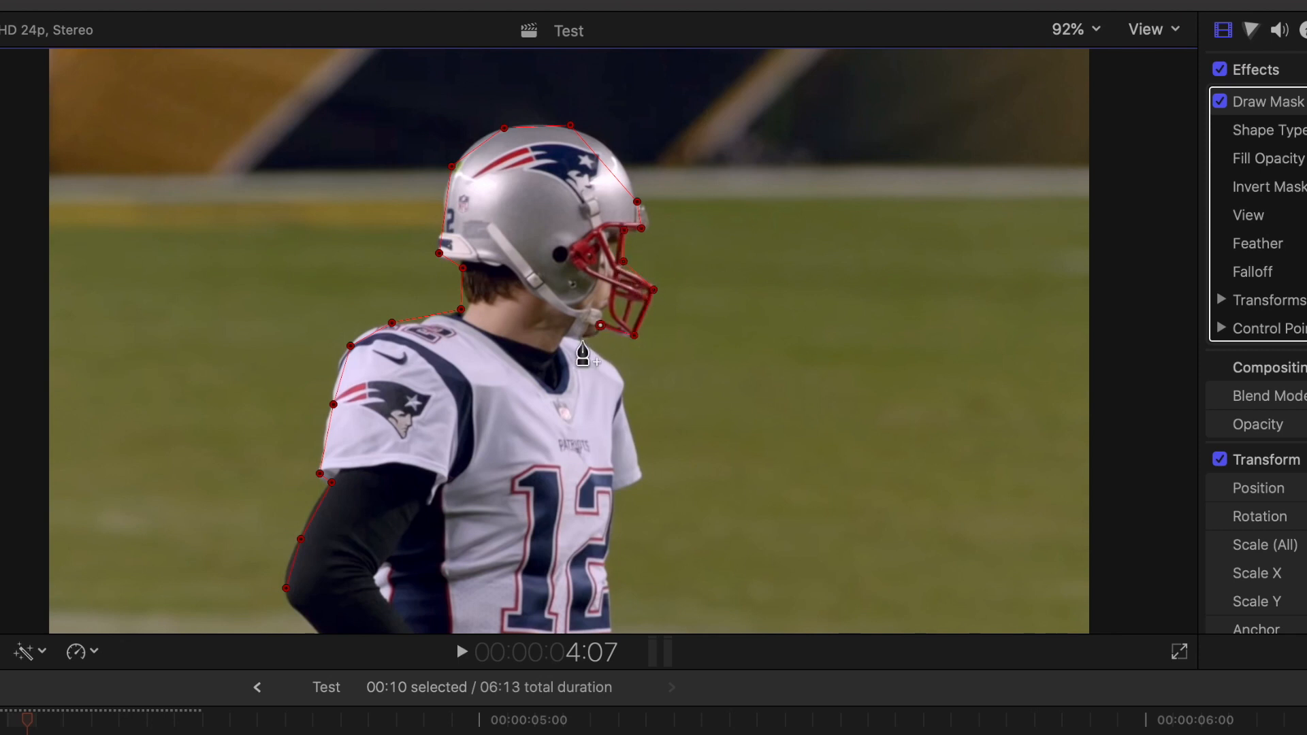
pyautogui.click(582, 339)
# Step: Continue the mask outline over the player's far shoulder and sleeve and down the jersey to the frame's lower edge
pyautogui.click(619, 375)
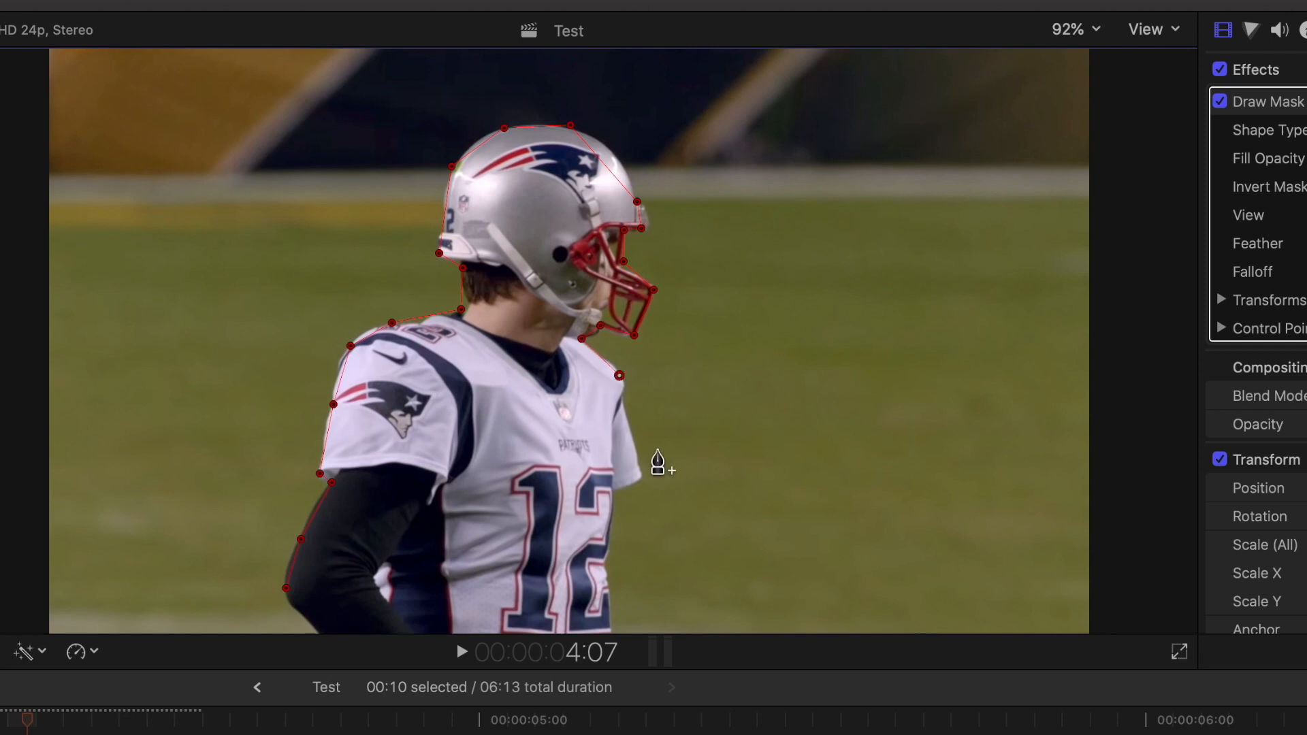
pyautogui.click(634, 442)
pyautogui.click(641, 477)
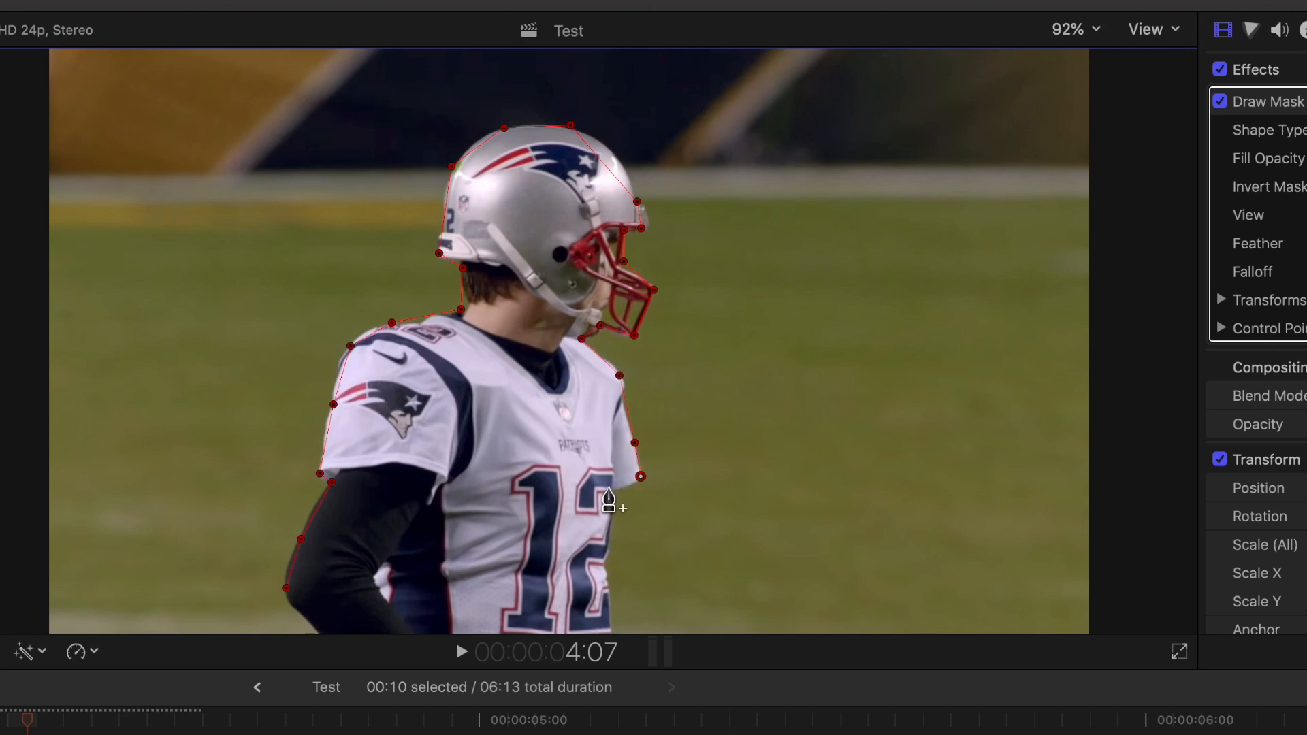
pyautogui.click(611, 488)
pyautogui.click(605, 553)
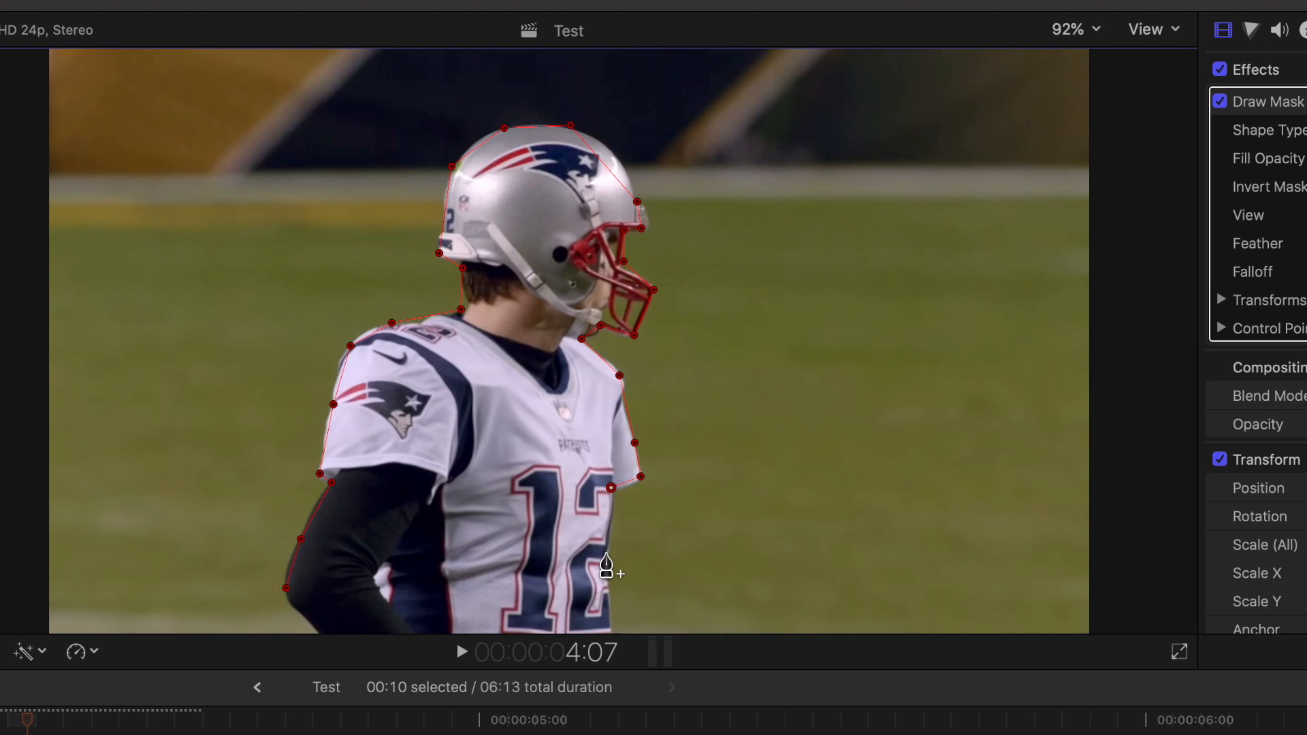
pyautogui.click(608, 605)
pyautogui.click(612, 625)
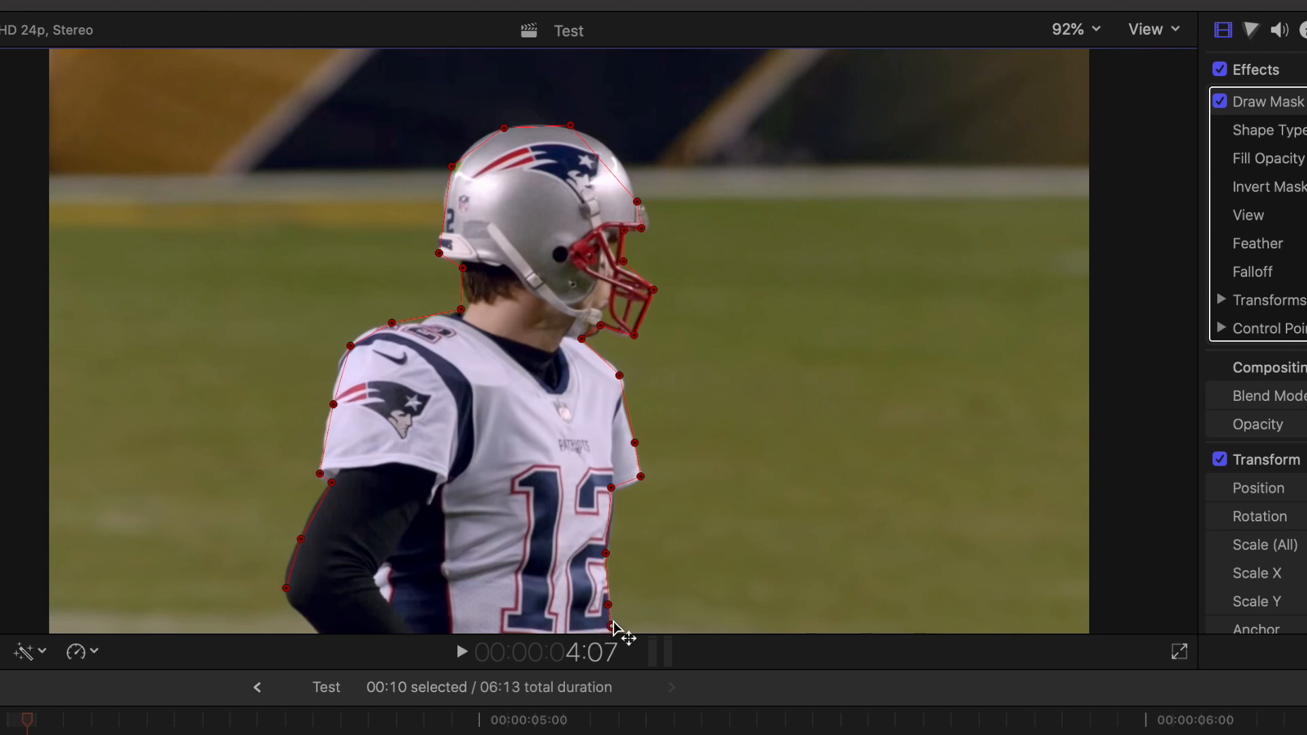
# Step: Zoom the viewer out to 50%, run the mask outline below the frame, and close it at the starting elbow point
pyautogui.click(1074, 29)
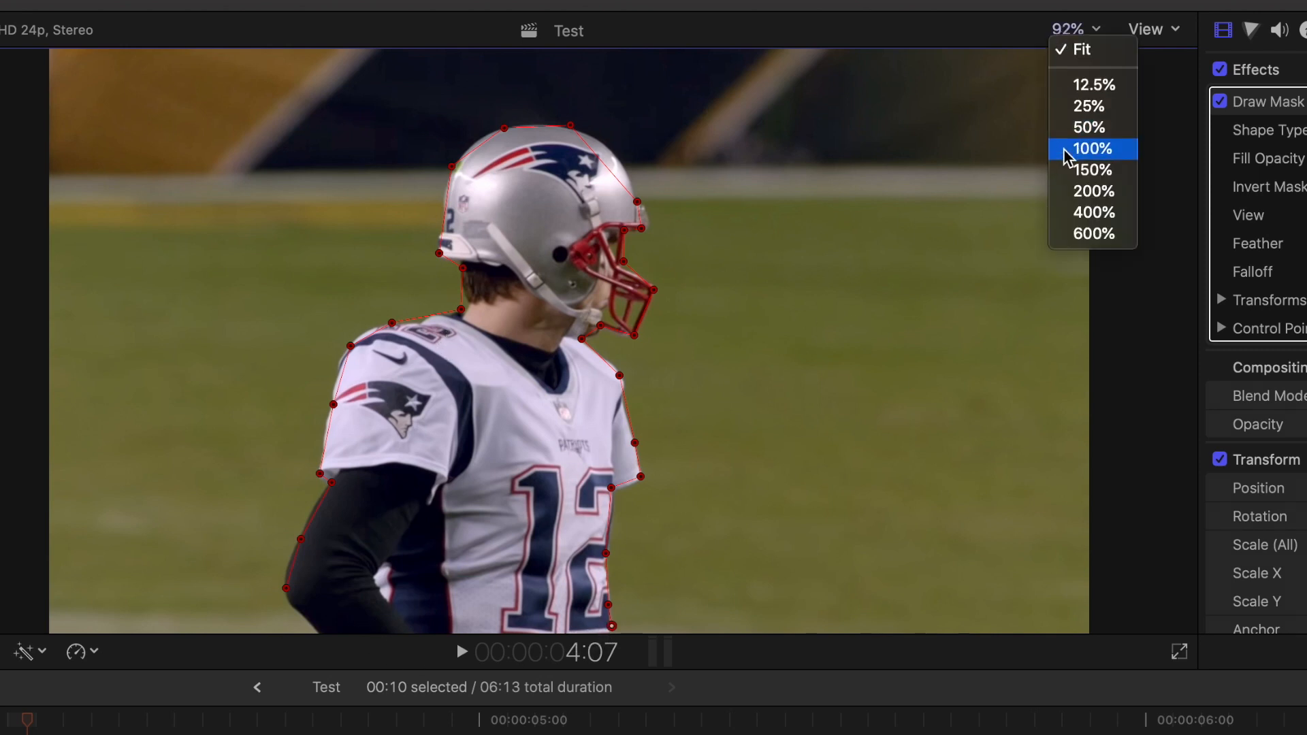
pyautogui.click(1084, 126)
pyautogui.click(593, 519)
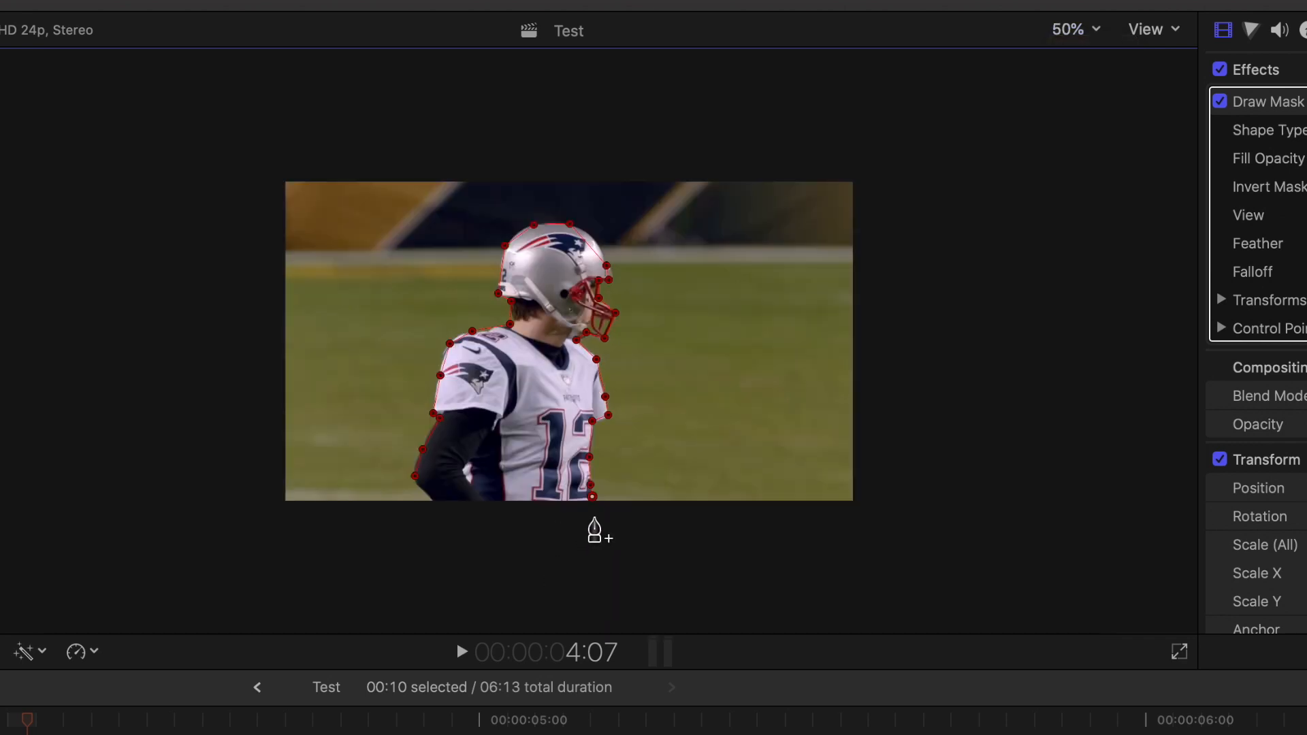
pyautogui.click(530, 520)
pyautogui.click(478, 519)
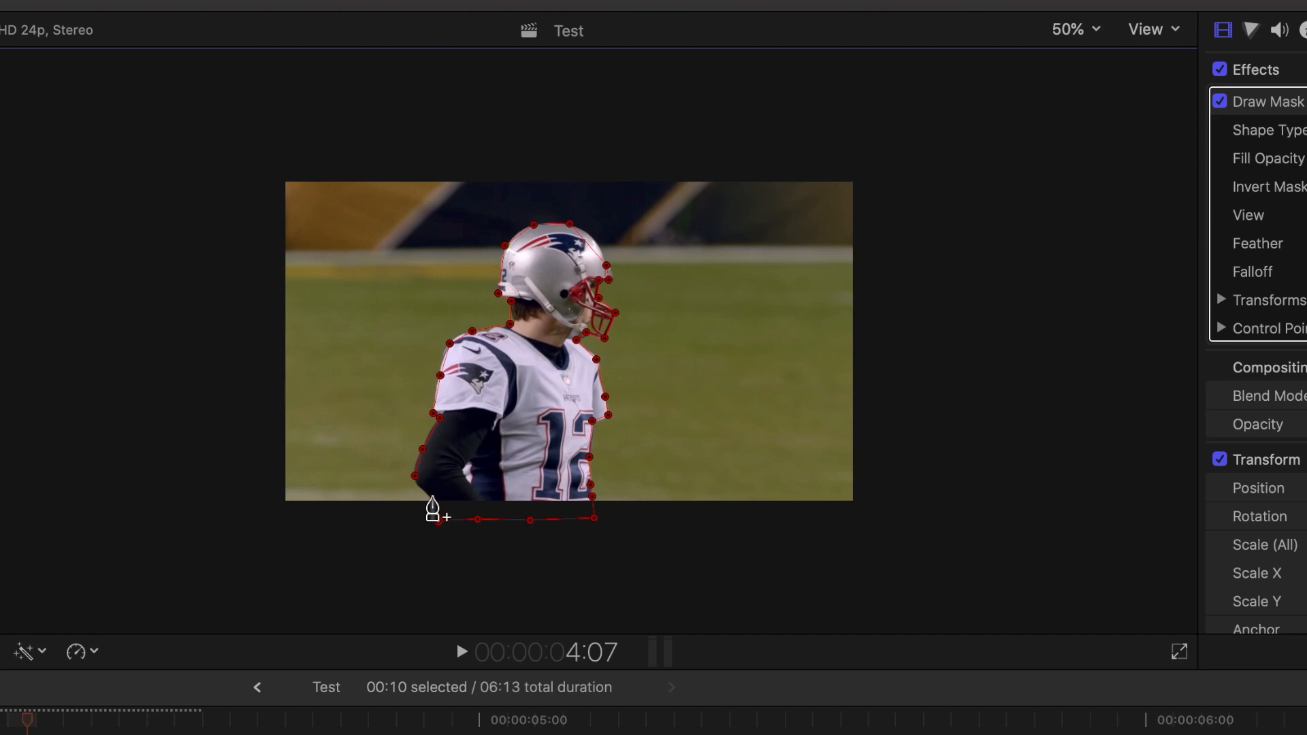
pyautogui.click(436, 497)
pyautogui.click(414, 476)
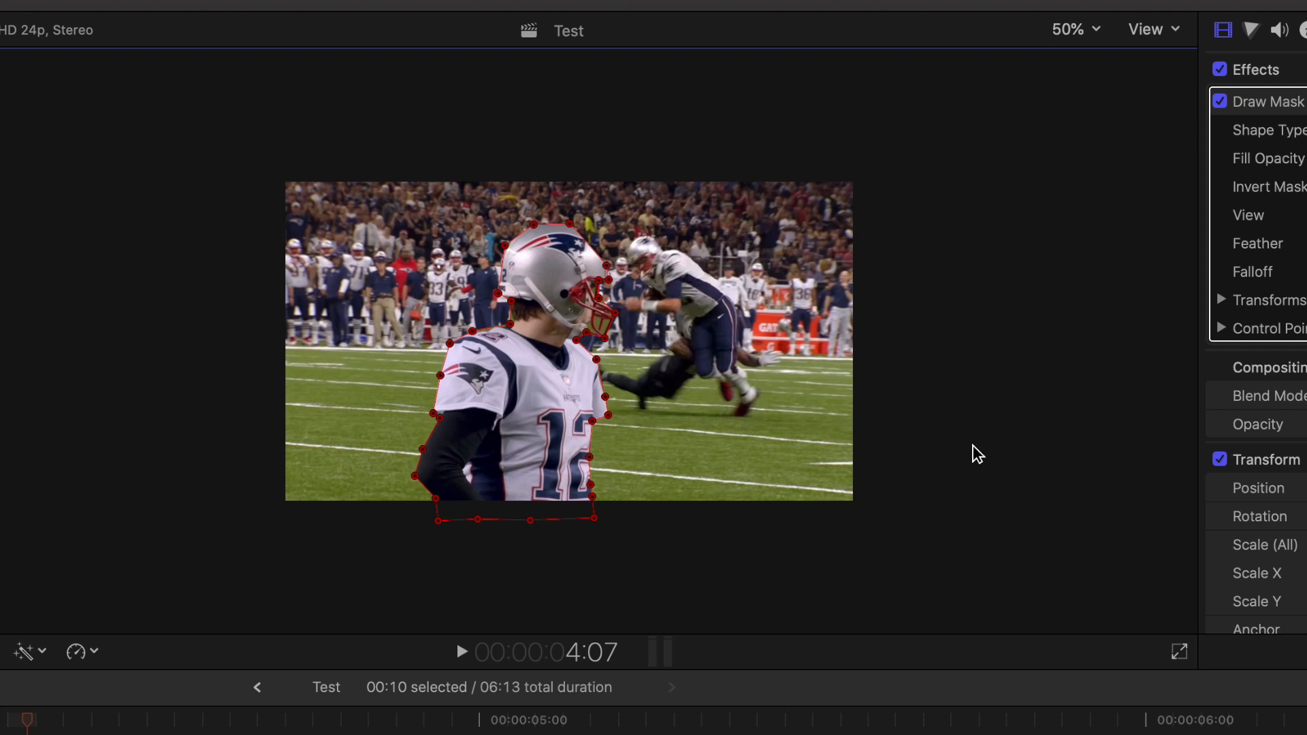
# Step: Fit the frame back in the viewer and set the Draw Mask feather on the hold clip to -5
pyautogui.click(1081, 38)
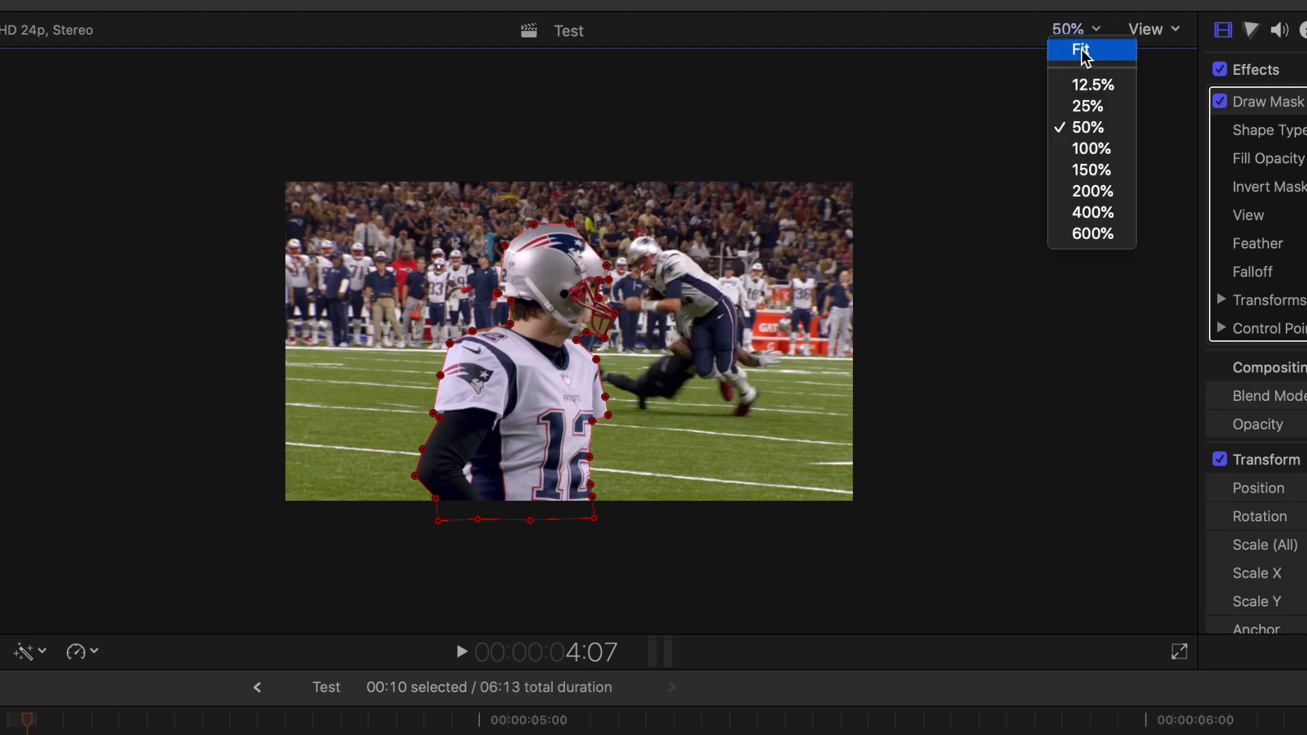
pyautogui.click(1081, 50)
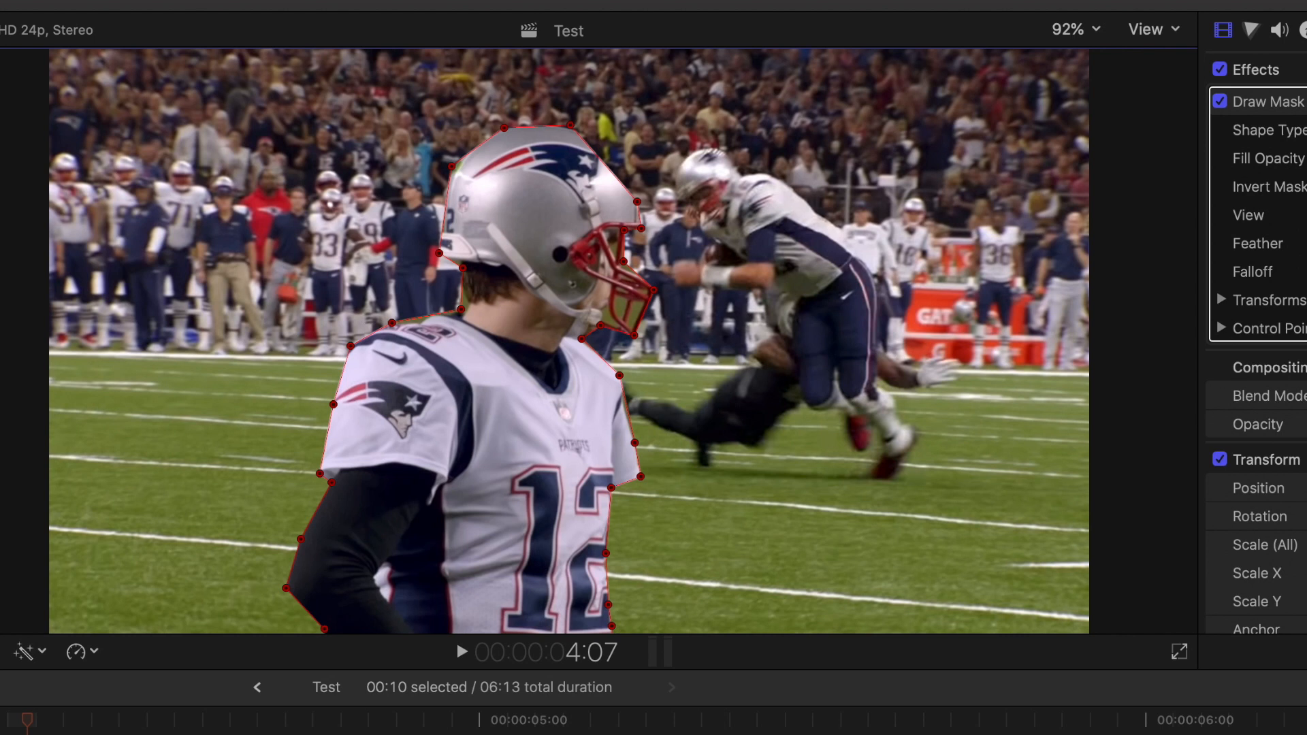
pyautogui.press('l')
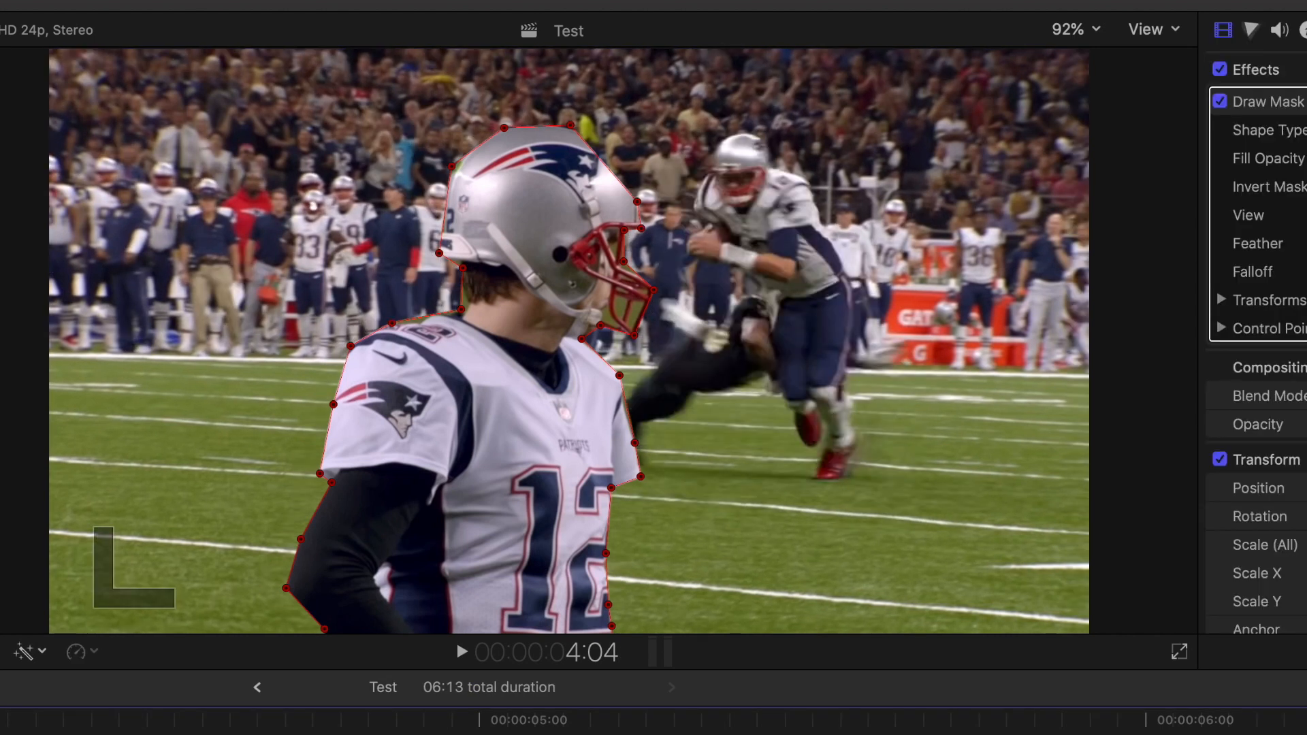
pyautogui.press('c')
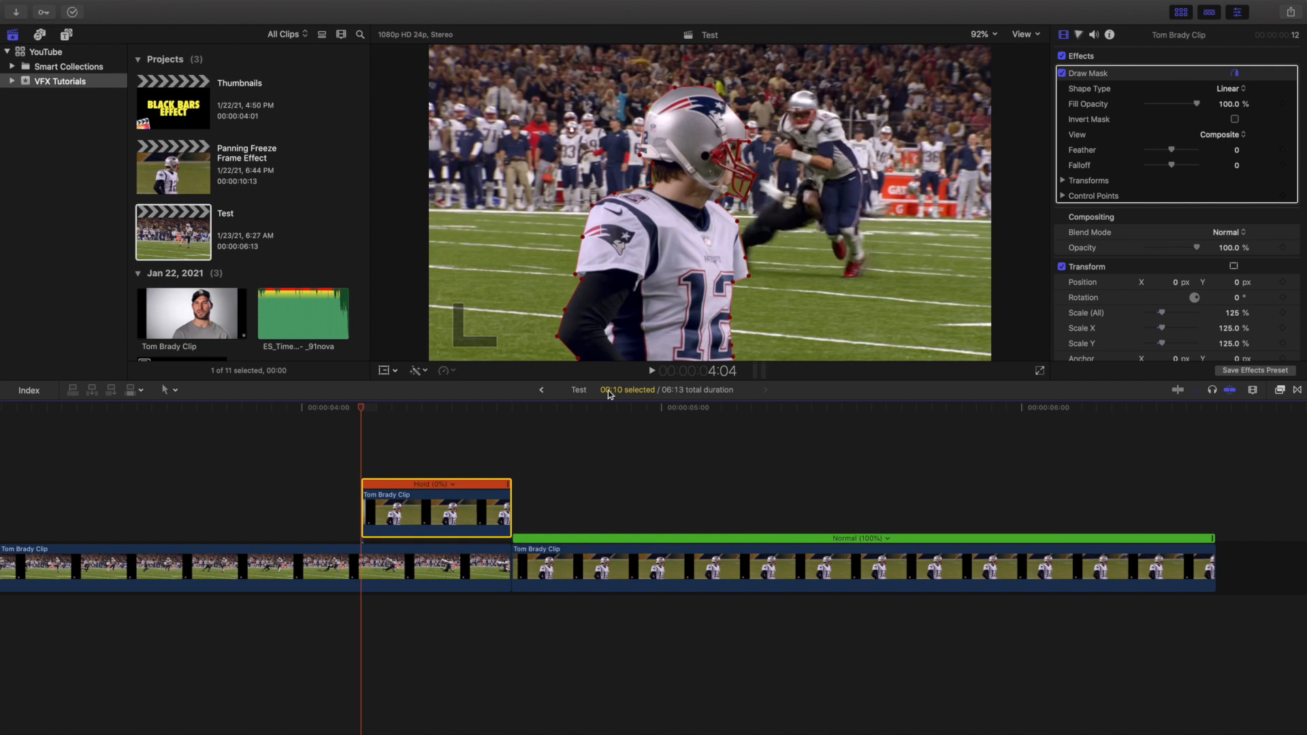
pyautogui.click(1236, 151)
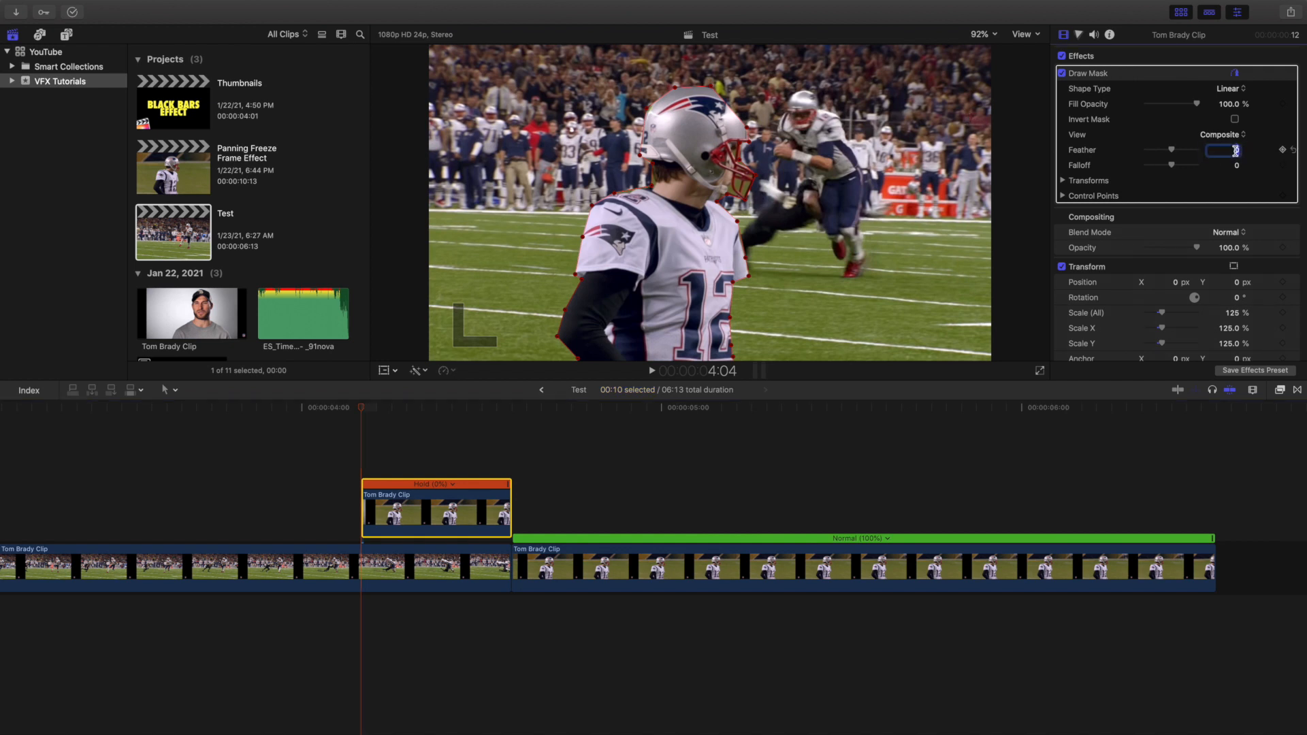
pyautogui.write('-5')
pyautogui.press('Return')
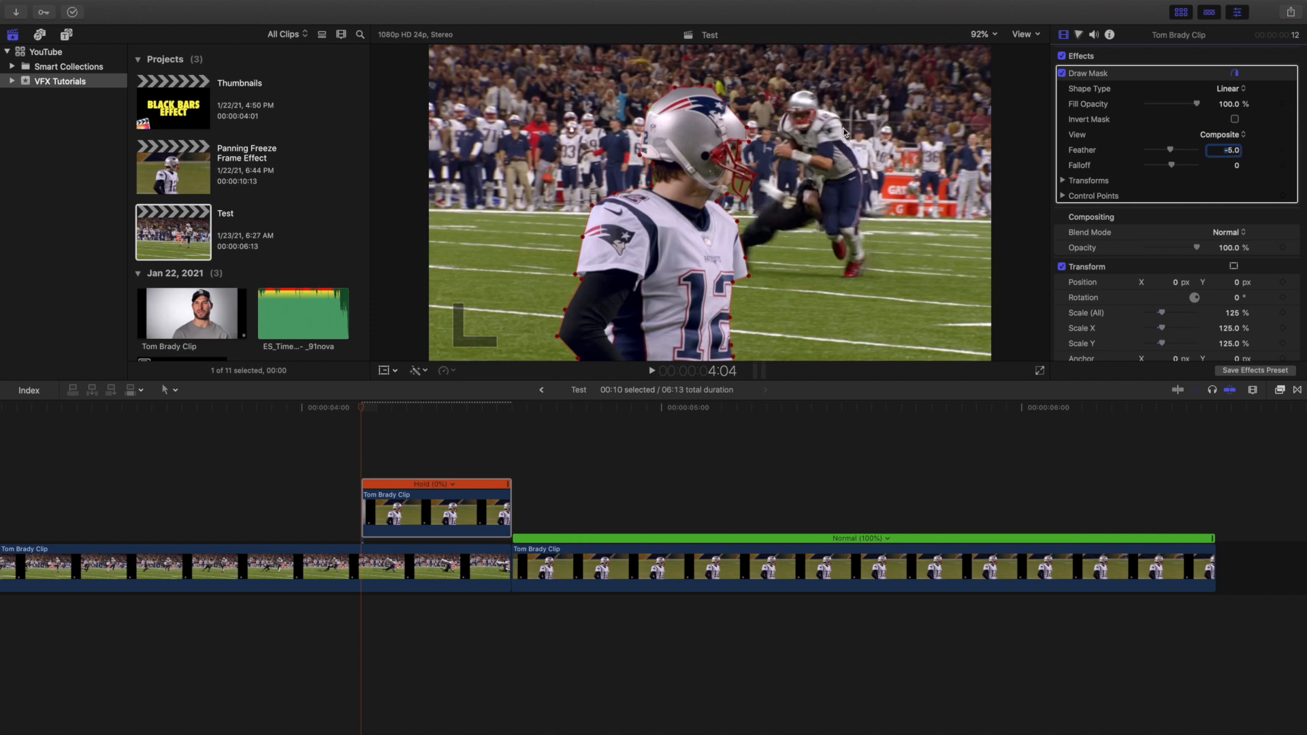
# Step: Adjust the mask outline along the upper front of the helmet to follow its curve more closely
pyautogui.moveTo(726, 105); pyautogui.dragTo(747, 127)
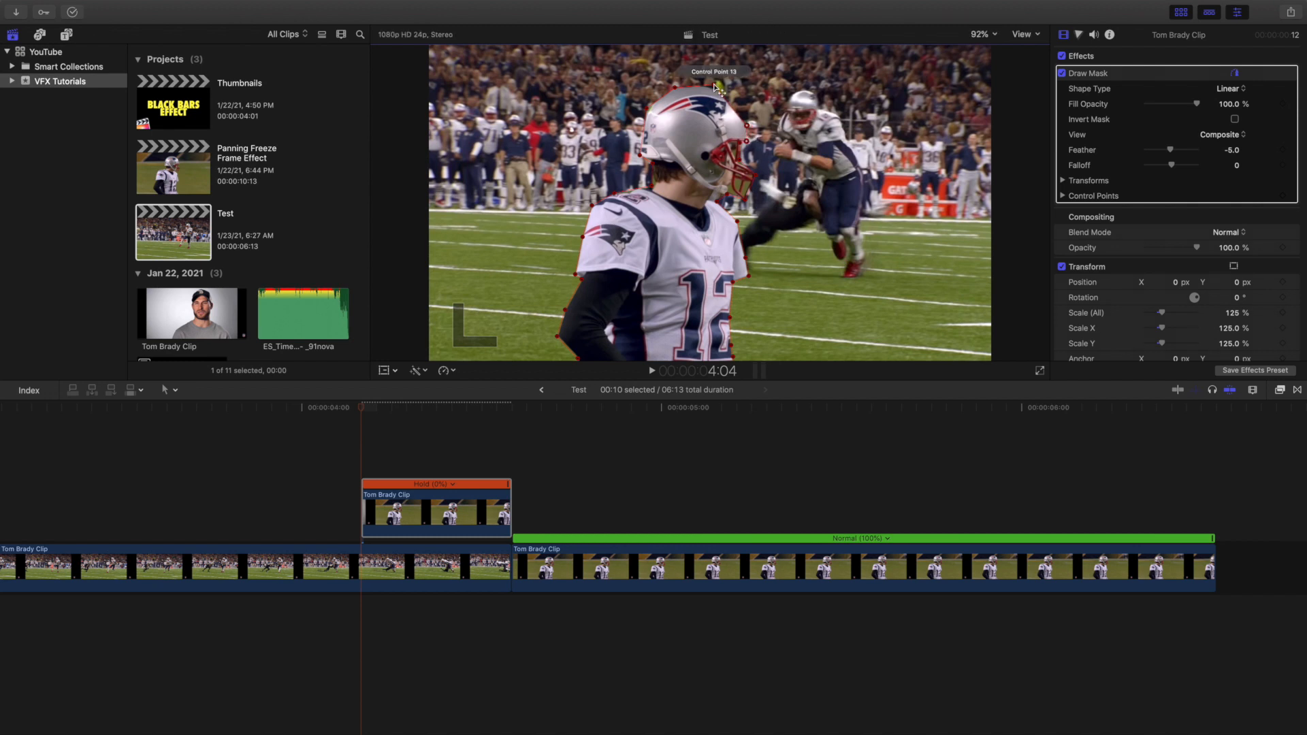
pyautogui.moveTo(713, 84); pyautogui.dragTo(712, 86)
pyautogui.click(373, 445)
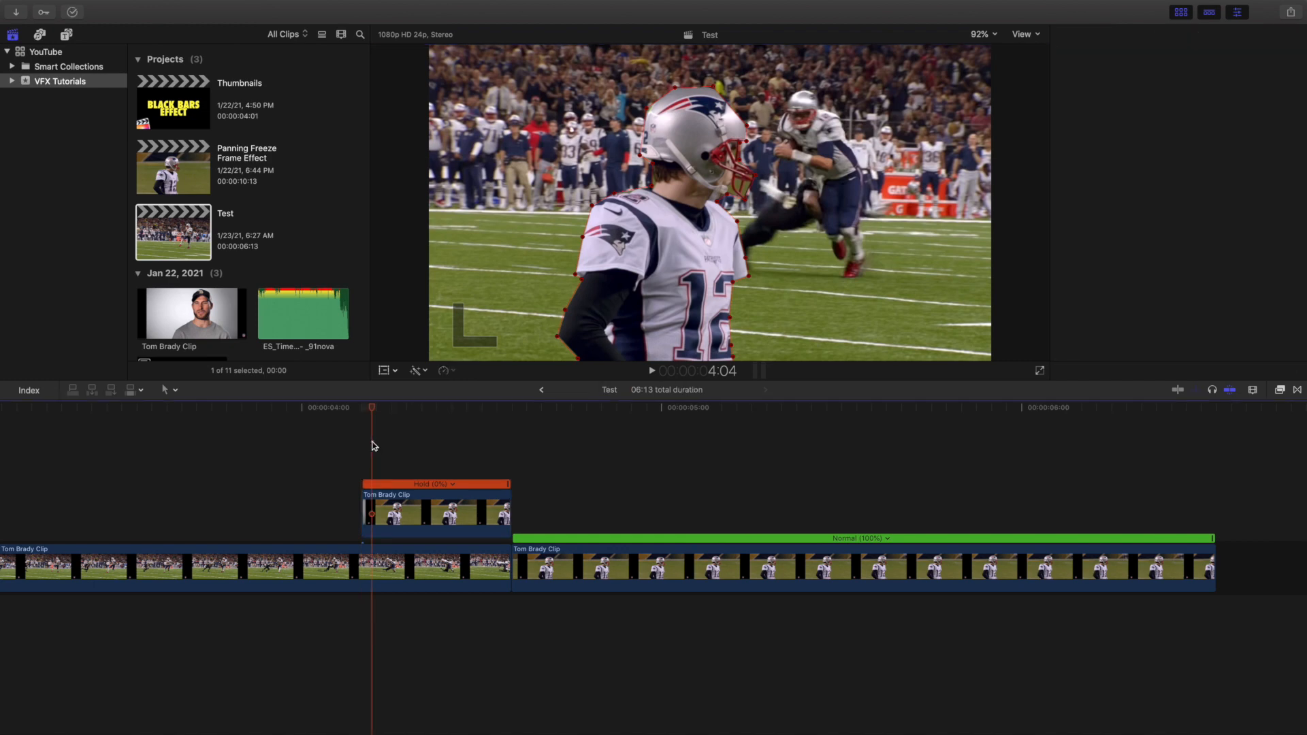
# Step: Duplicate the masked hold clip directly above itself, aligned with the original's start at 4:04
pyautogui.click(417, 498)
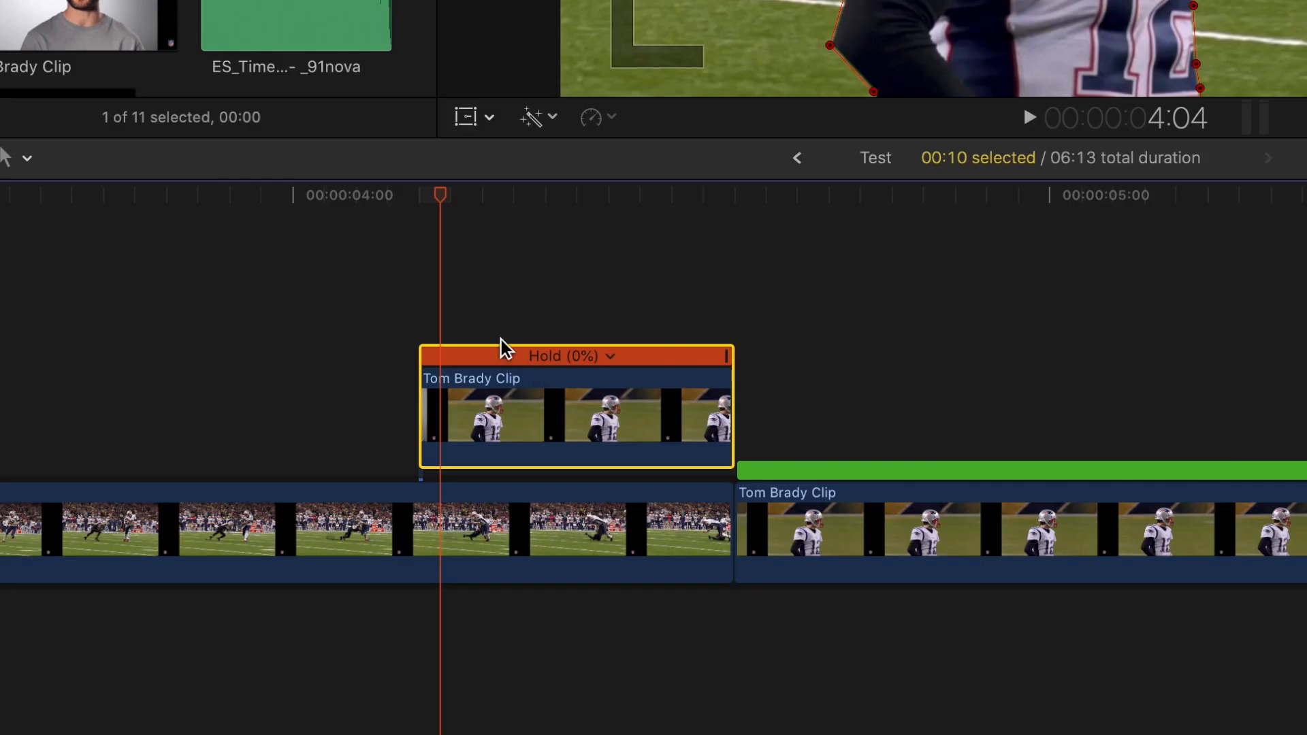
pyautogui.click(419, 308)
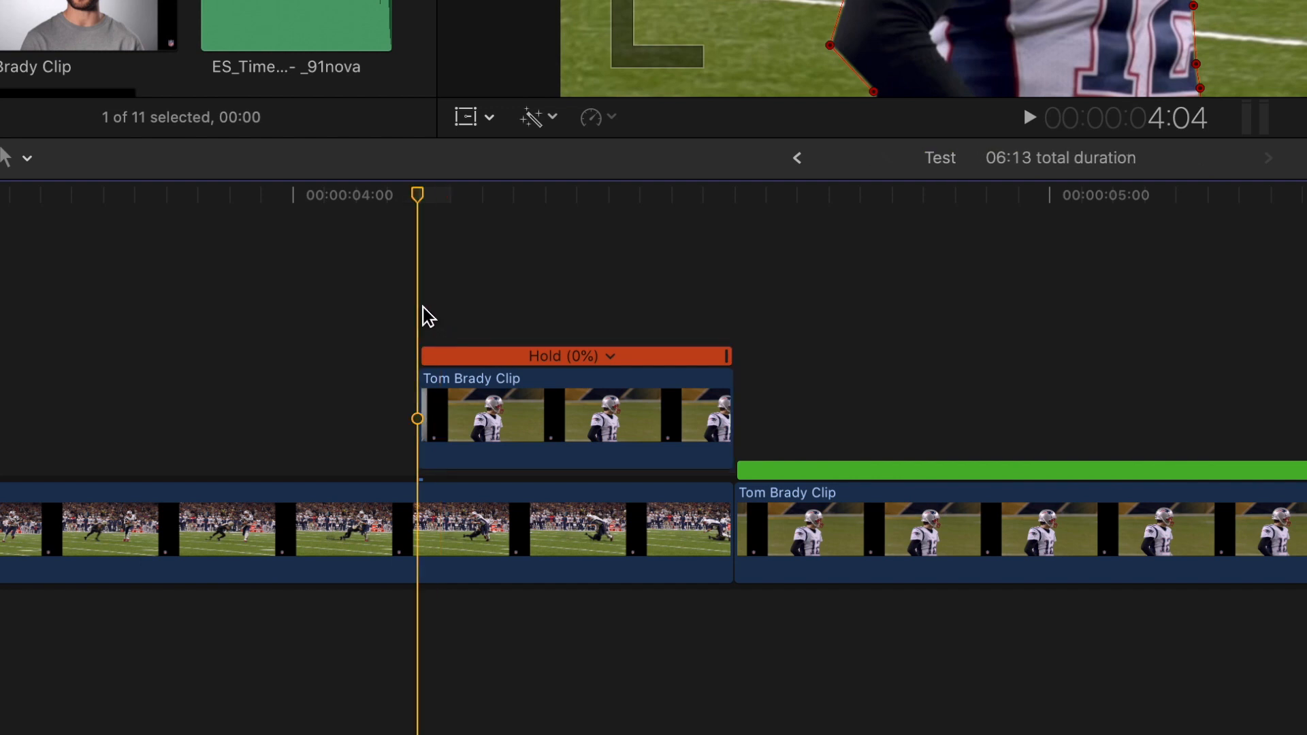
pyautogui.click(512, 412)
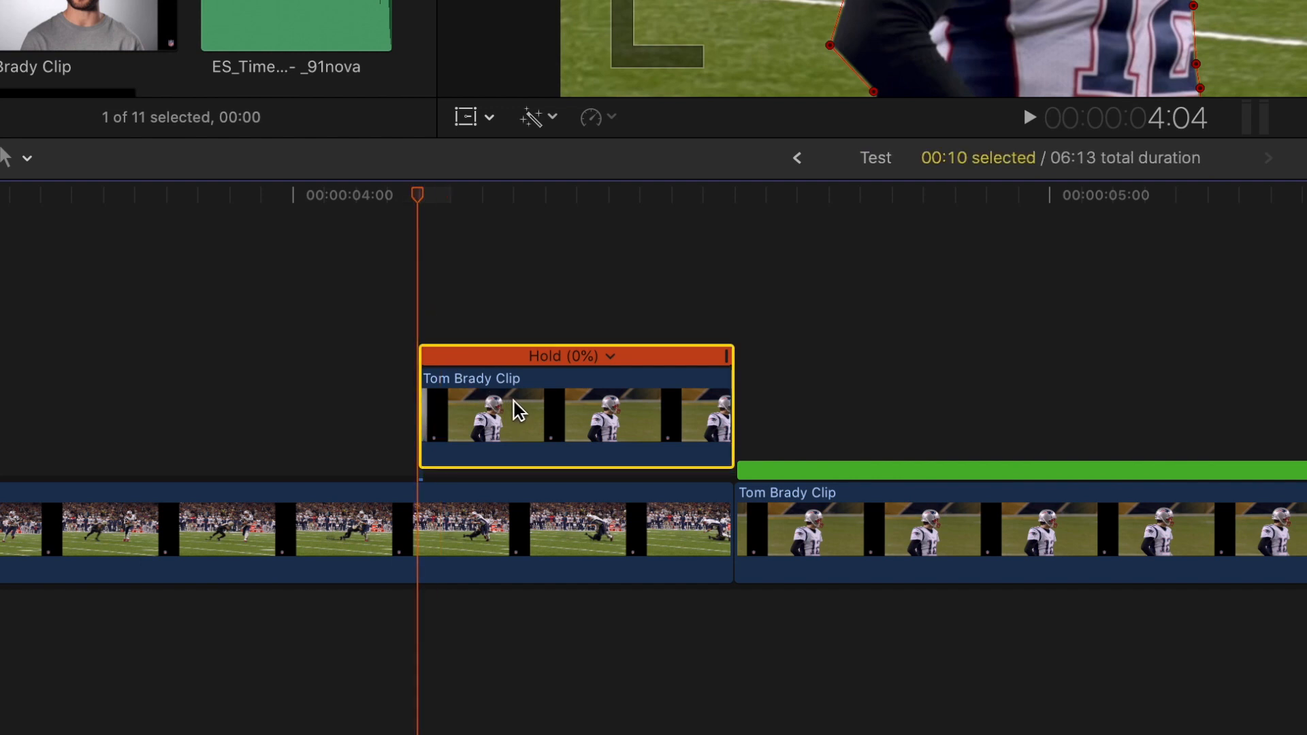
pyautogui.moveTo(529, 417); pyautogui.dragTo(533, 320)
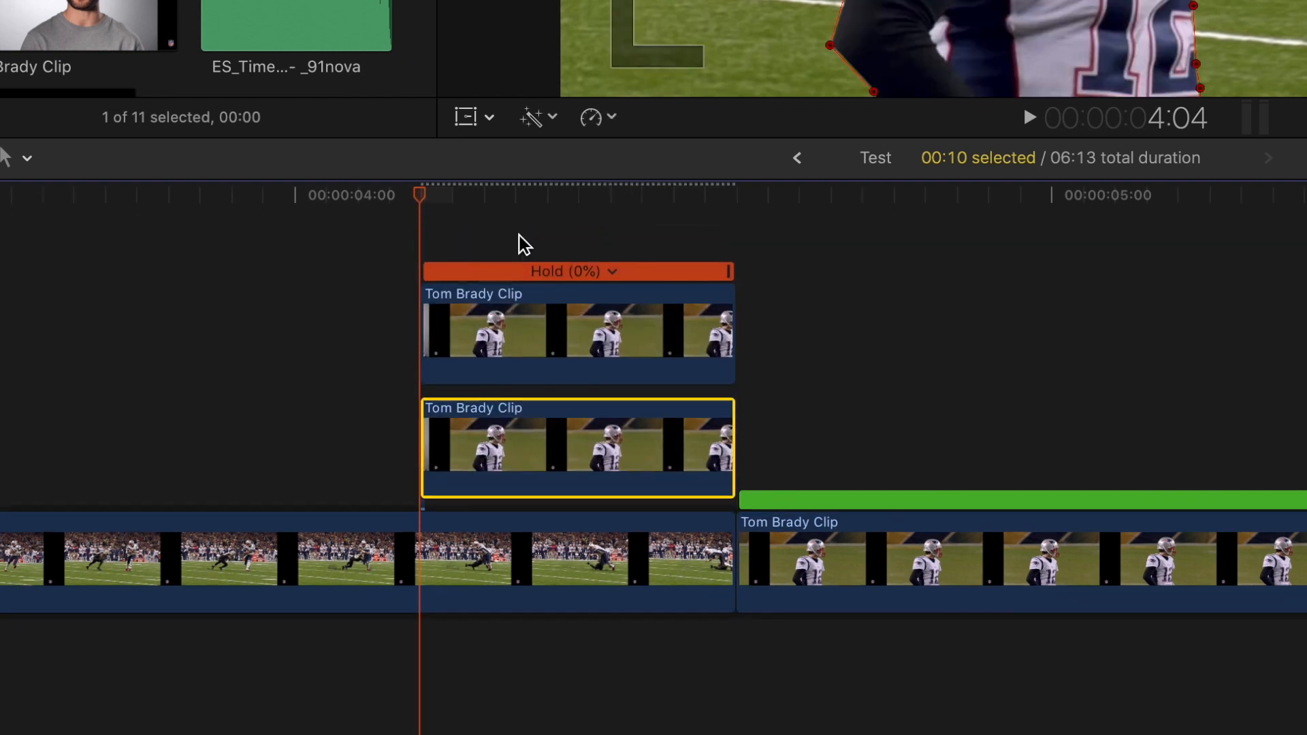
# Step: Set the X position of the upper hold clip to -100 px
pyautogui.click(528, 317)
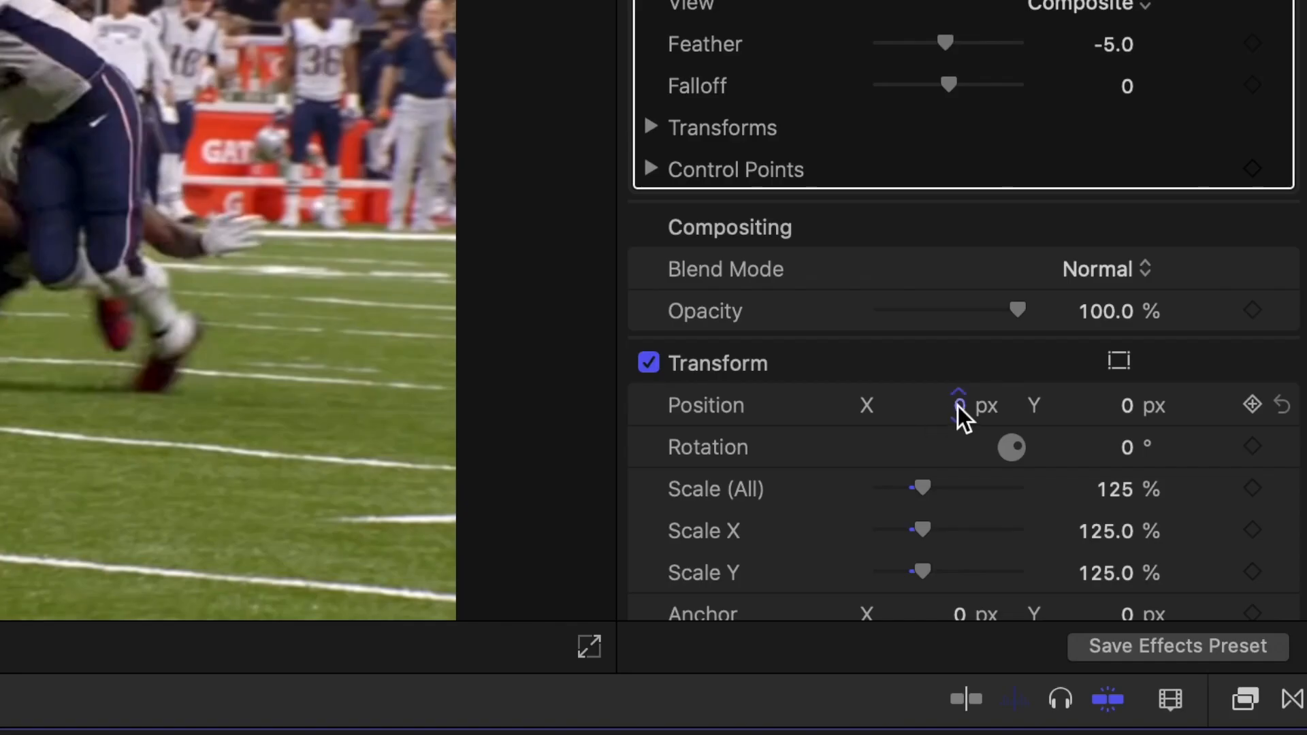
pyautogui.click(1175, 282)
pyautogui.write('-100')
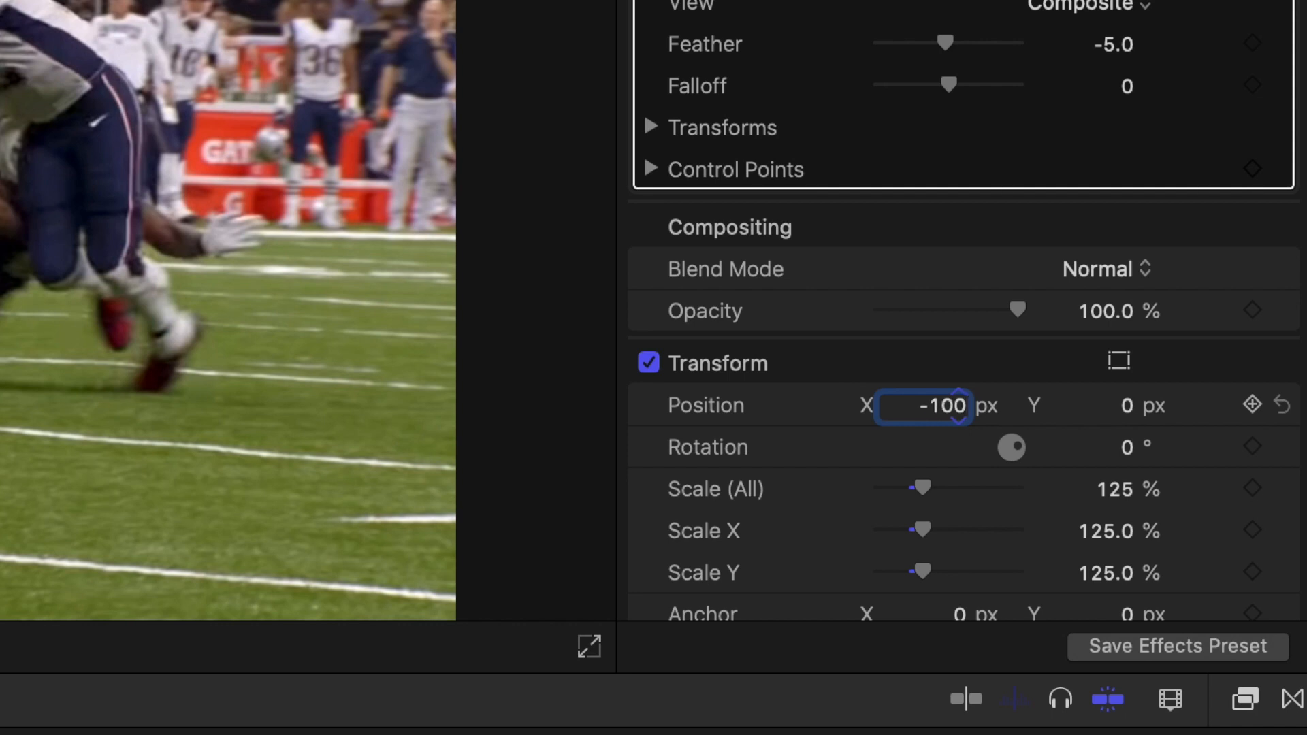
pyautogui.press('Return')
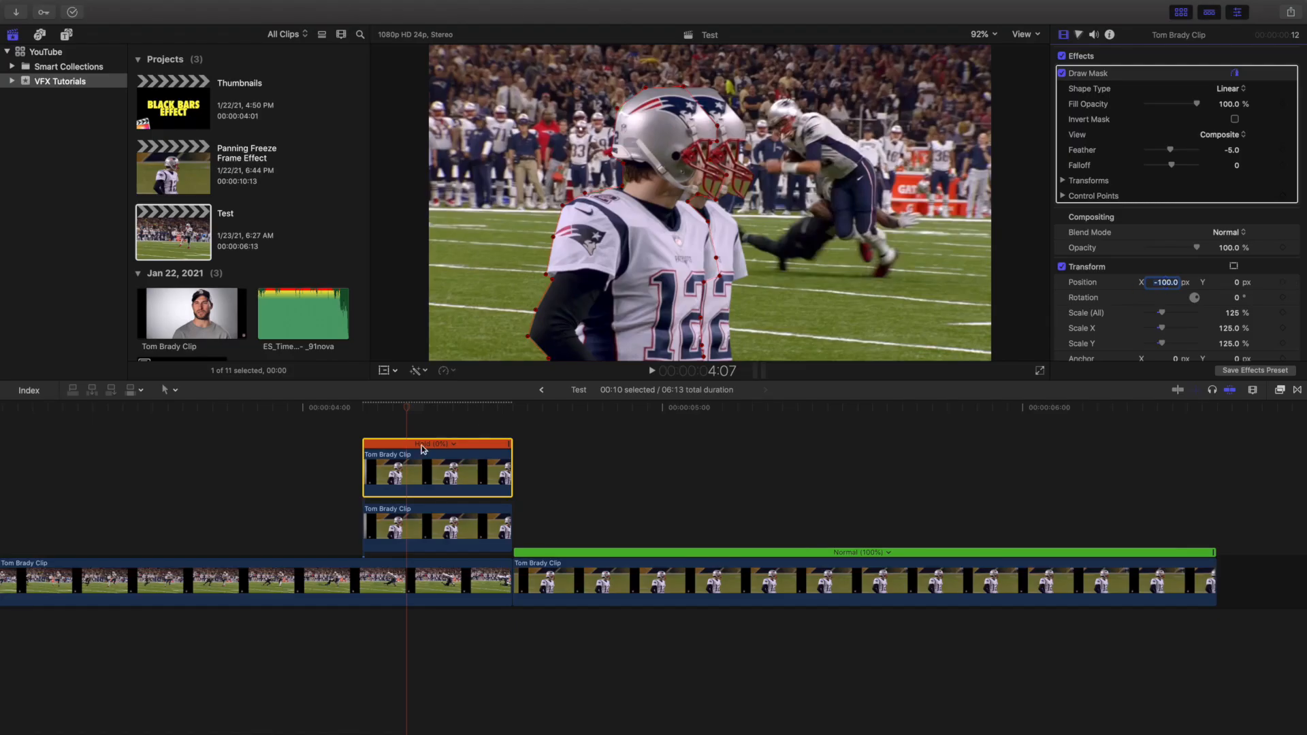
# Step: Trim one frame off the start and one frame off the end of the upper hold clip, and check both edges
pyautogui.click(368, 432)
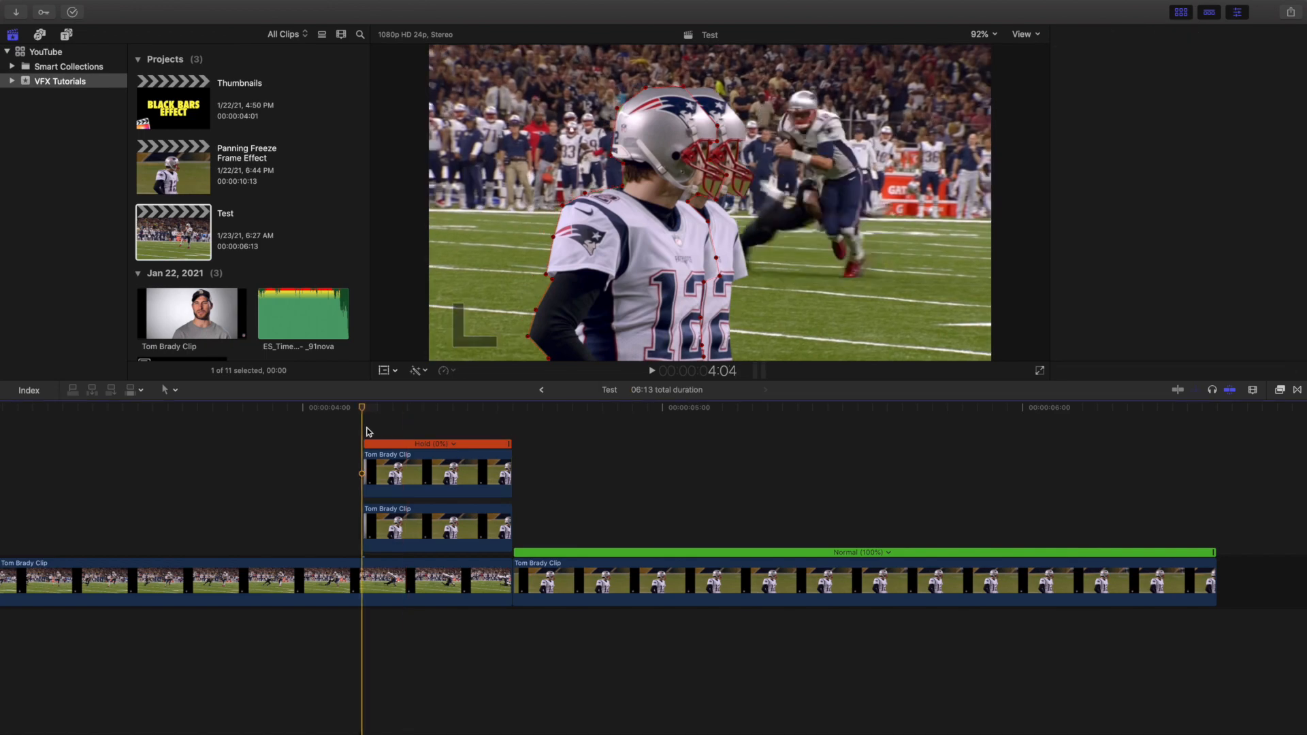
pyautogui.press('super+equal')
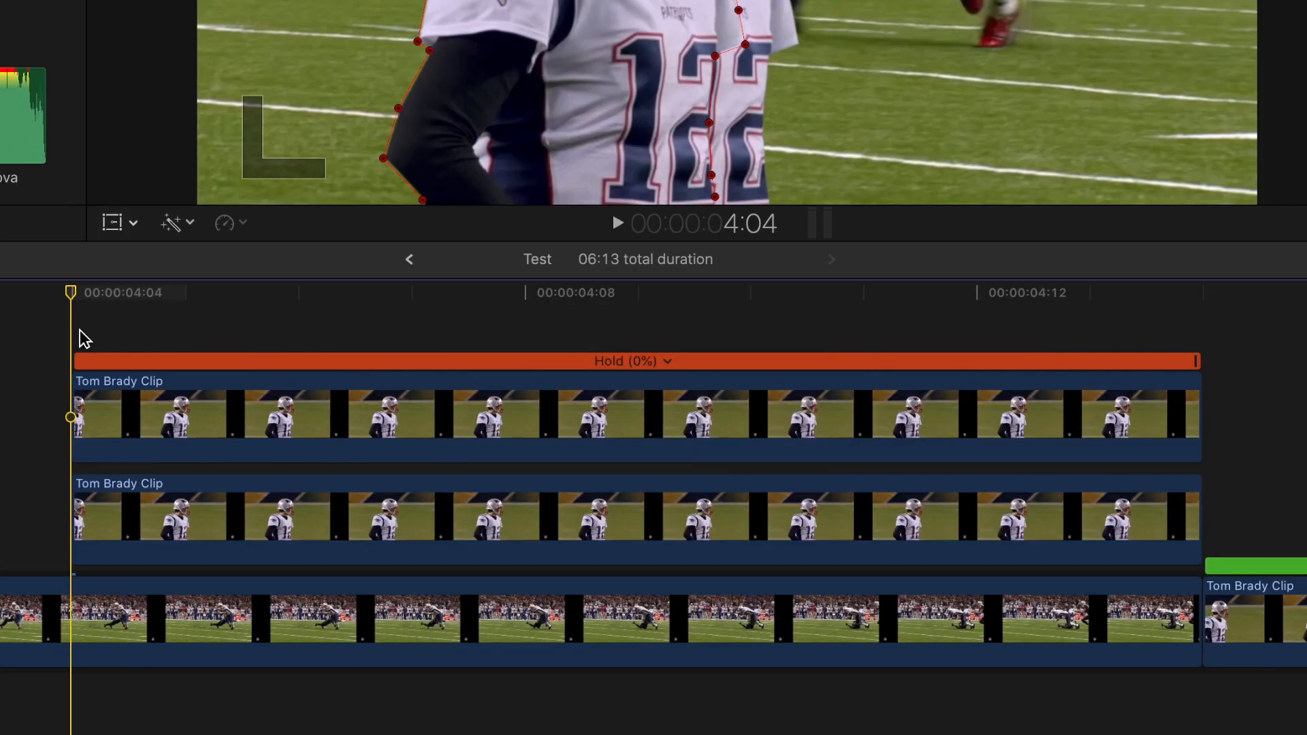
pyautogui.click(355, 383)
pyautogui.moveTo(86, 394); pyautogui.dragTo(139, 391)
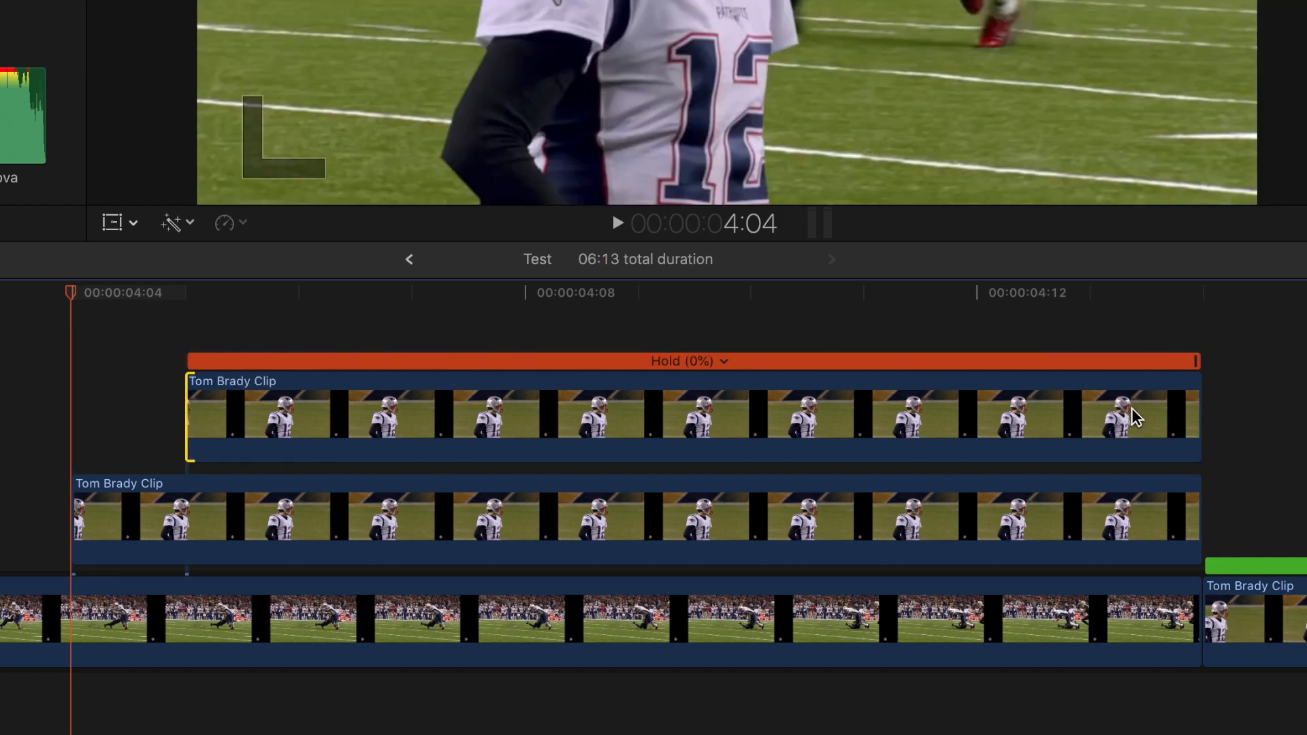
pyautogui.moveTo(1191, 412); pyautogui.dragTo(1105, 384)
pyautogui.click(1084, 343)
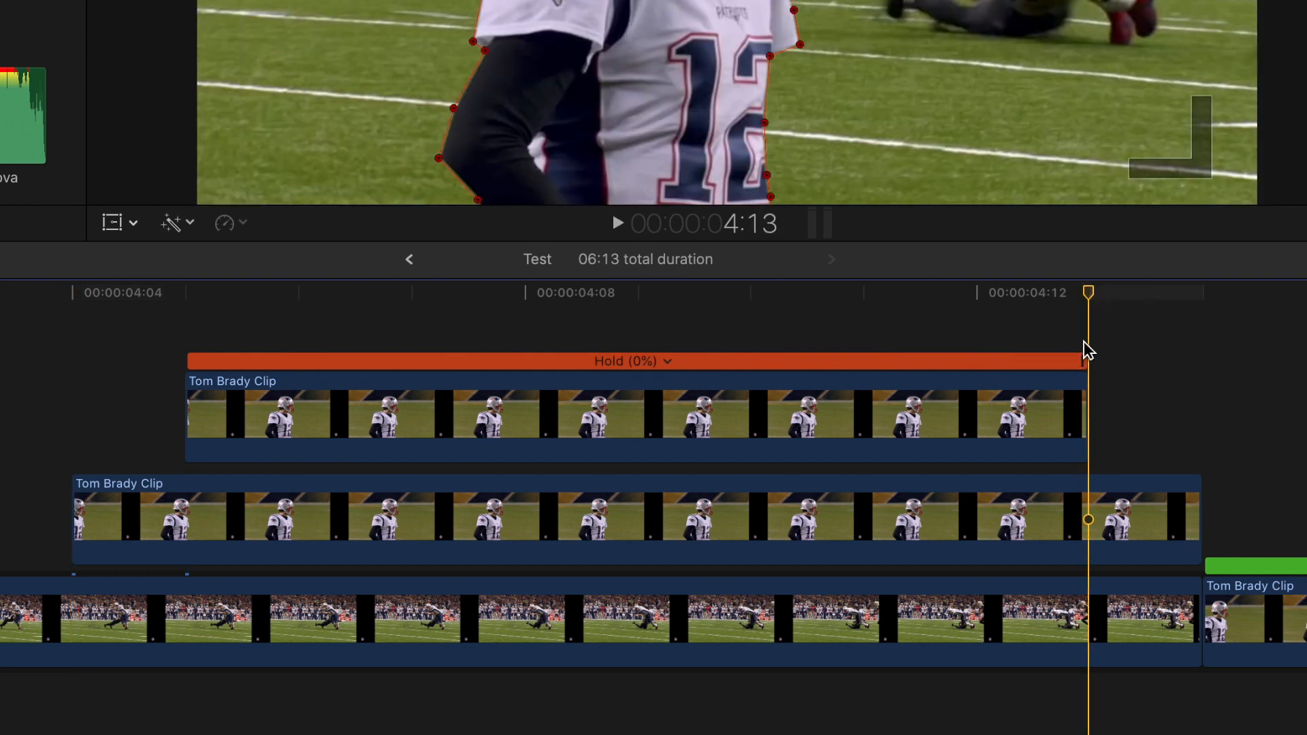
pyautogui.press('Right')
pyautogui.press('Left')
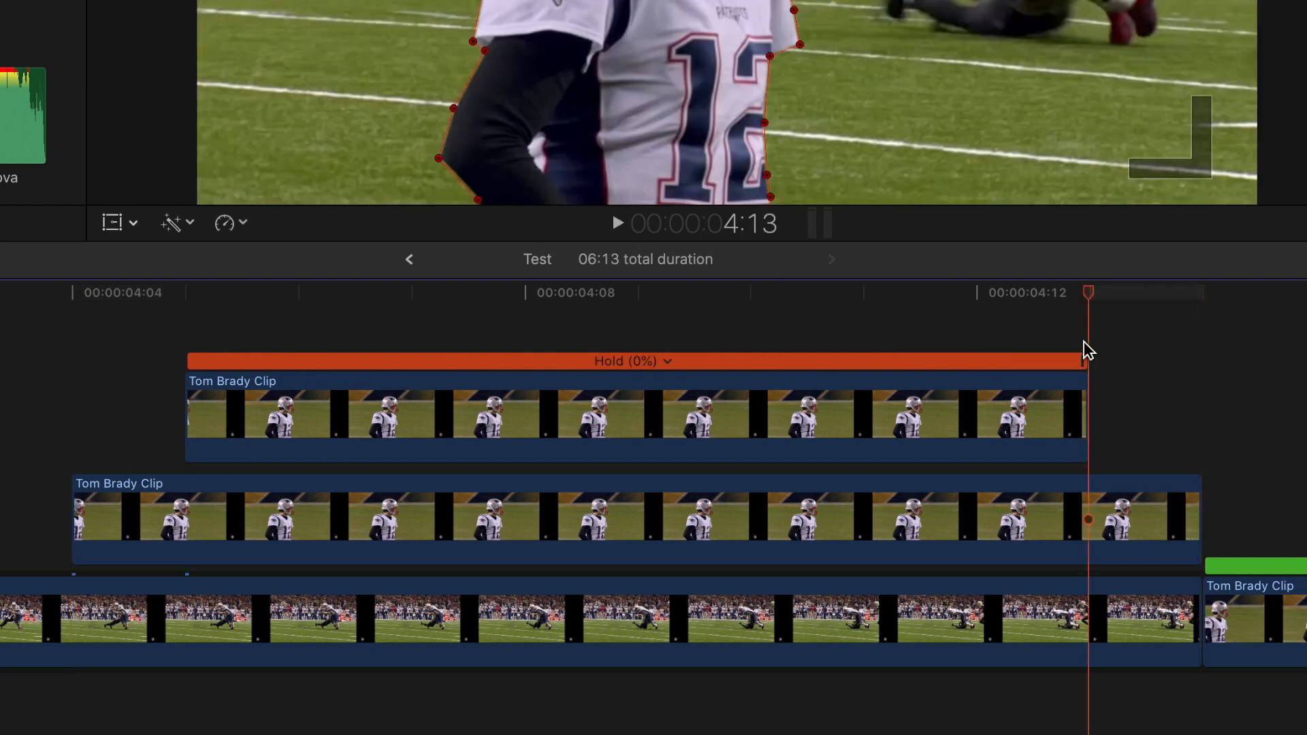
pyautogui.click(195, 323)
pyautogui.press('Left')
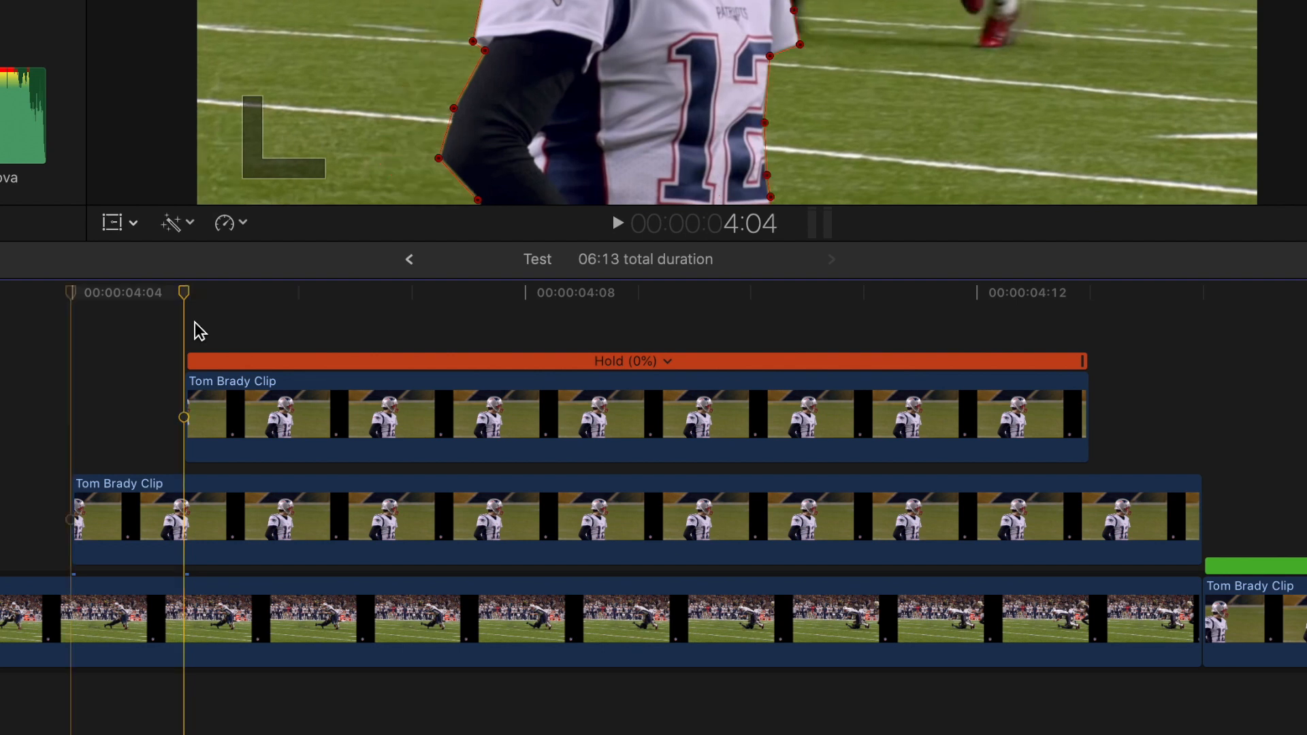
pyautogui.press('Right')
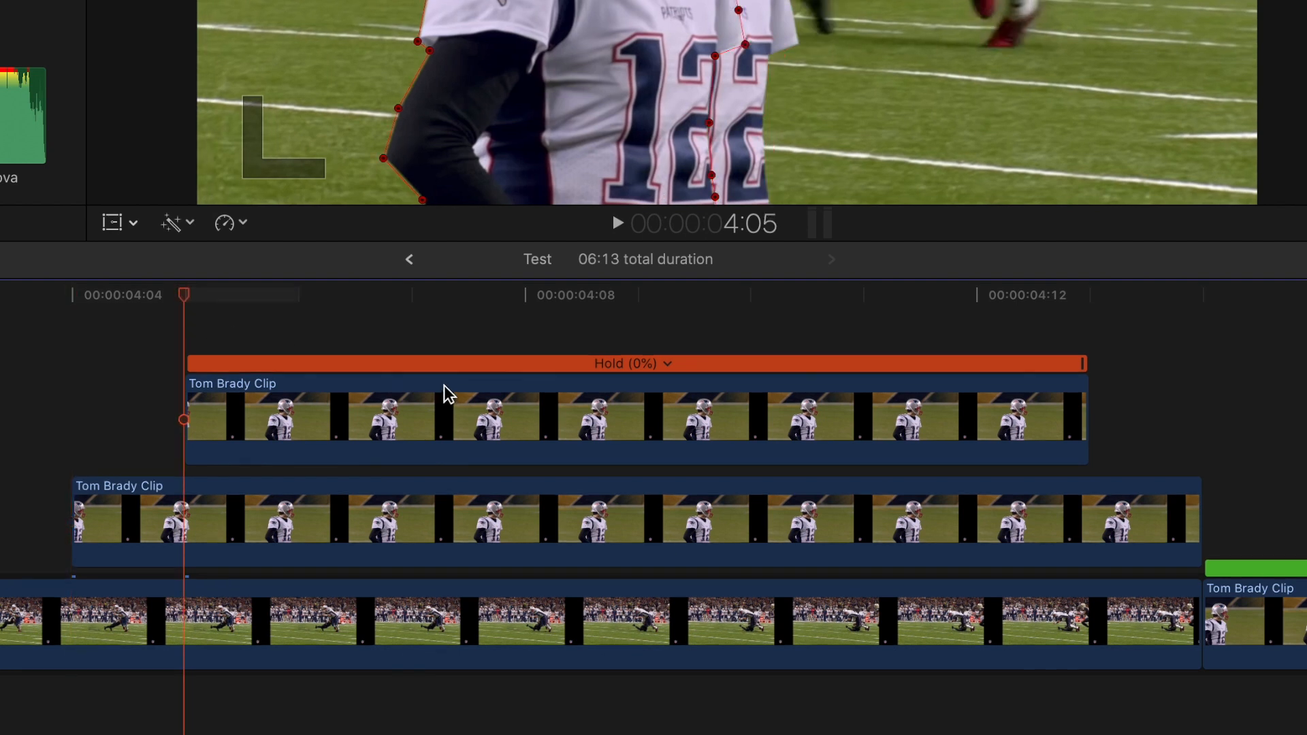
# Step: Duplicate the eight-frame hold clip directly above itself, keeping the copy aligned with the original's start
pyautogui.click(500, 416)
pyautogui.click(550, 344)
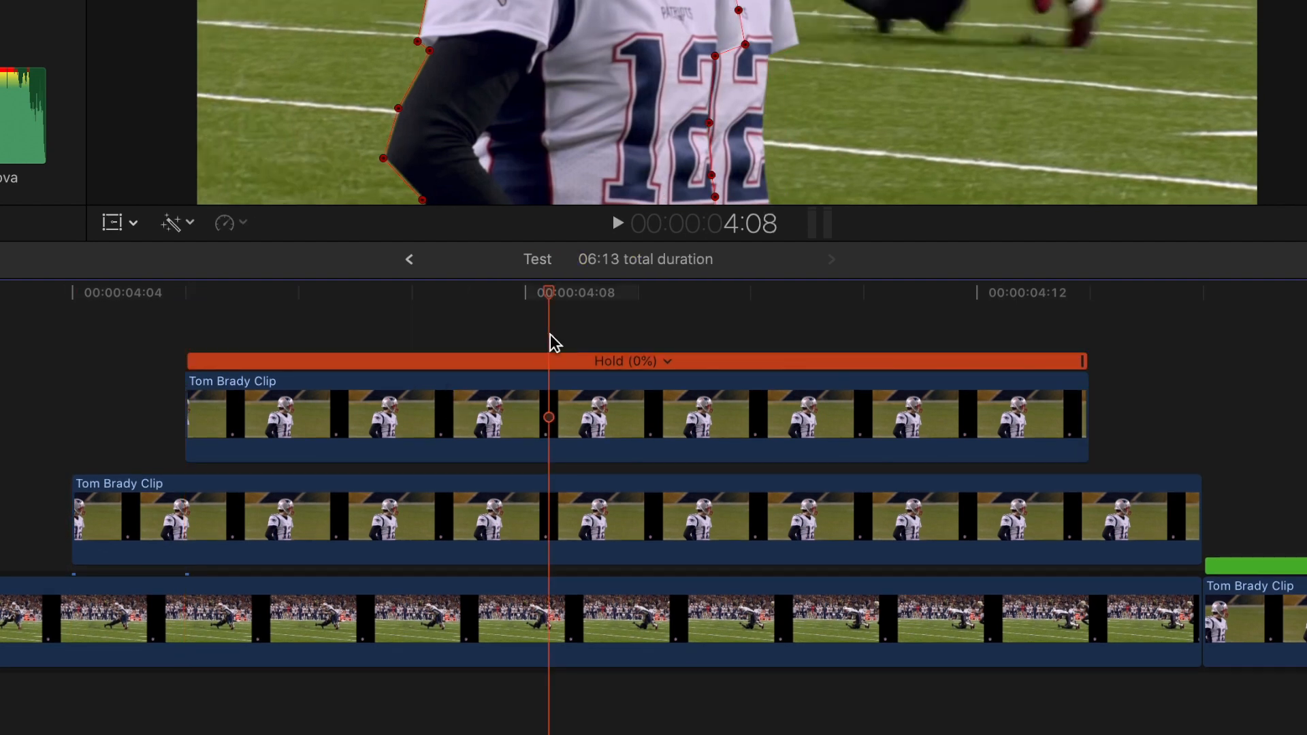
pyautogui.click(529, 389)
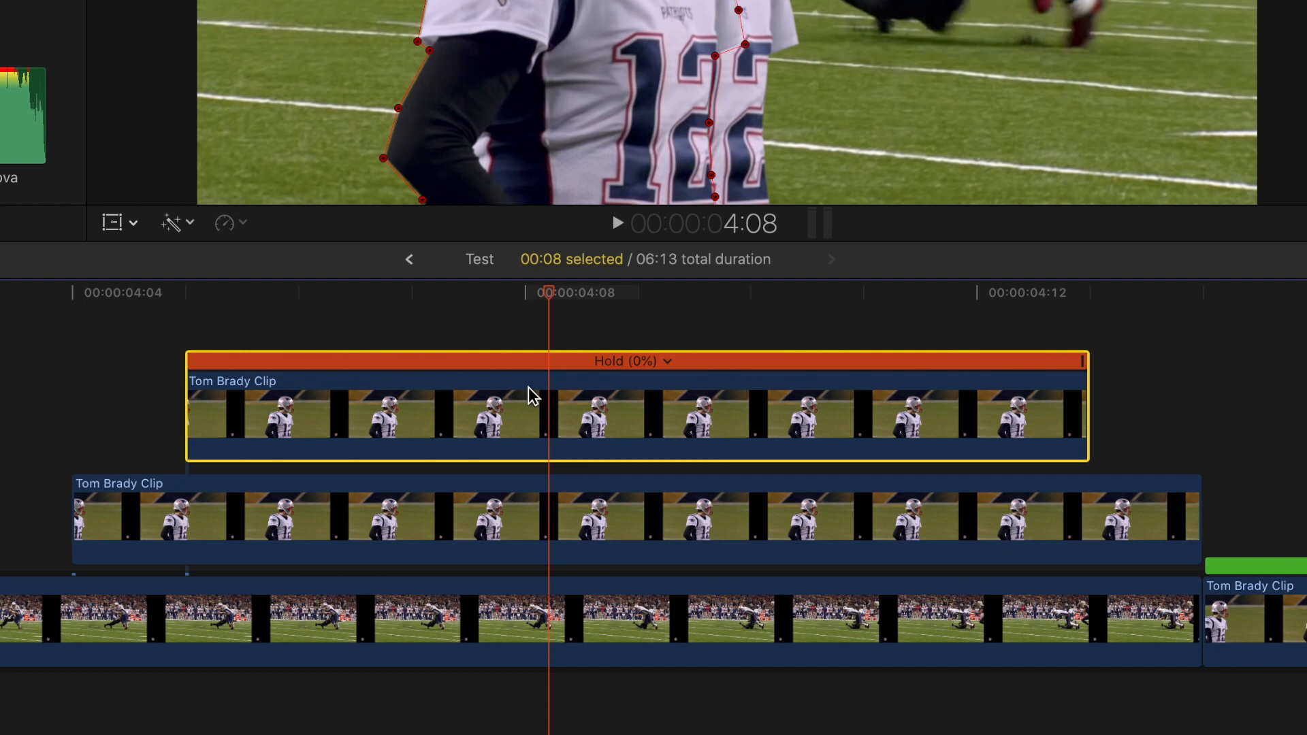
pyautogui.moveTo(528, 388); pyautogui.dragTo(531, 331)
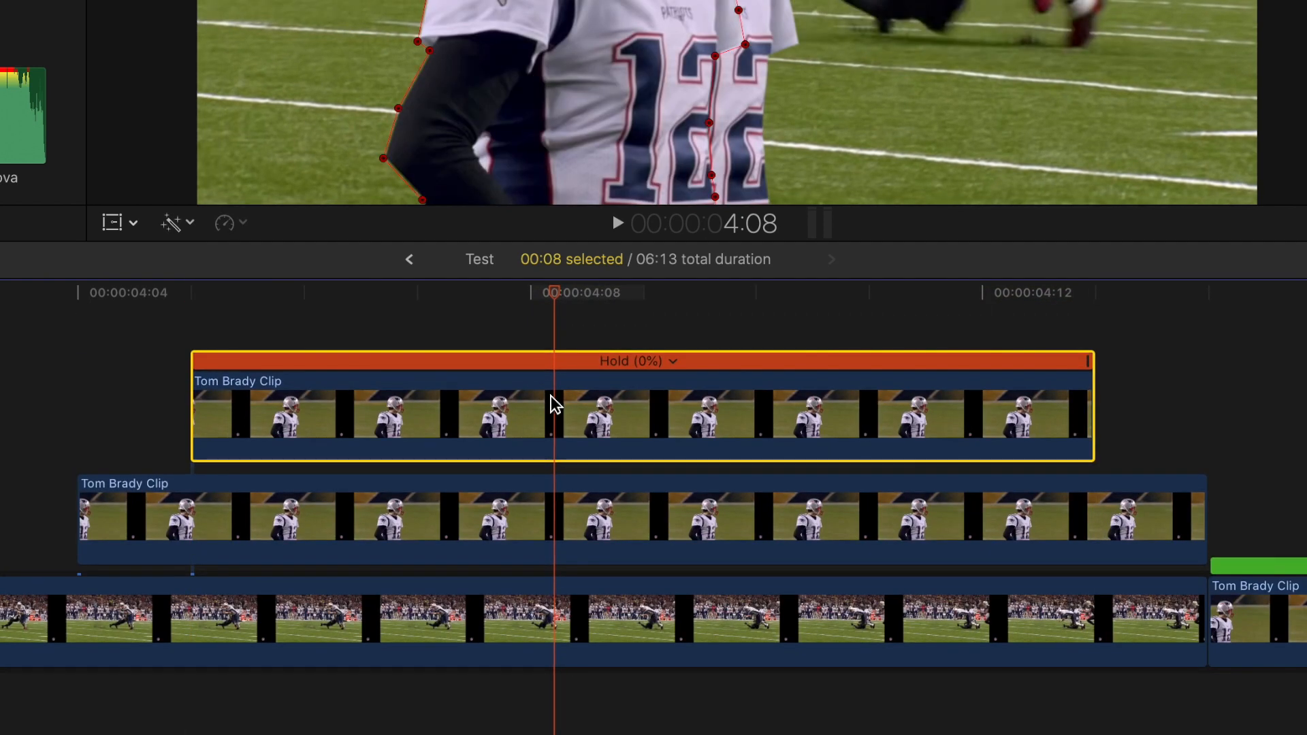
pyautogui.moveTo(551, 402); pyautogui.dragTo(554, 315)
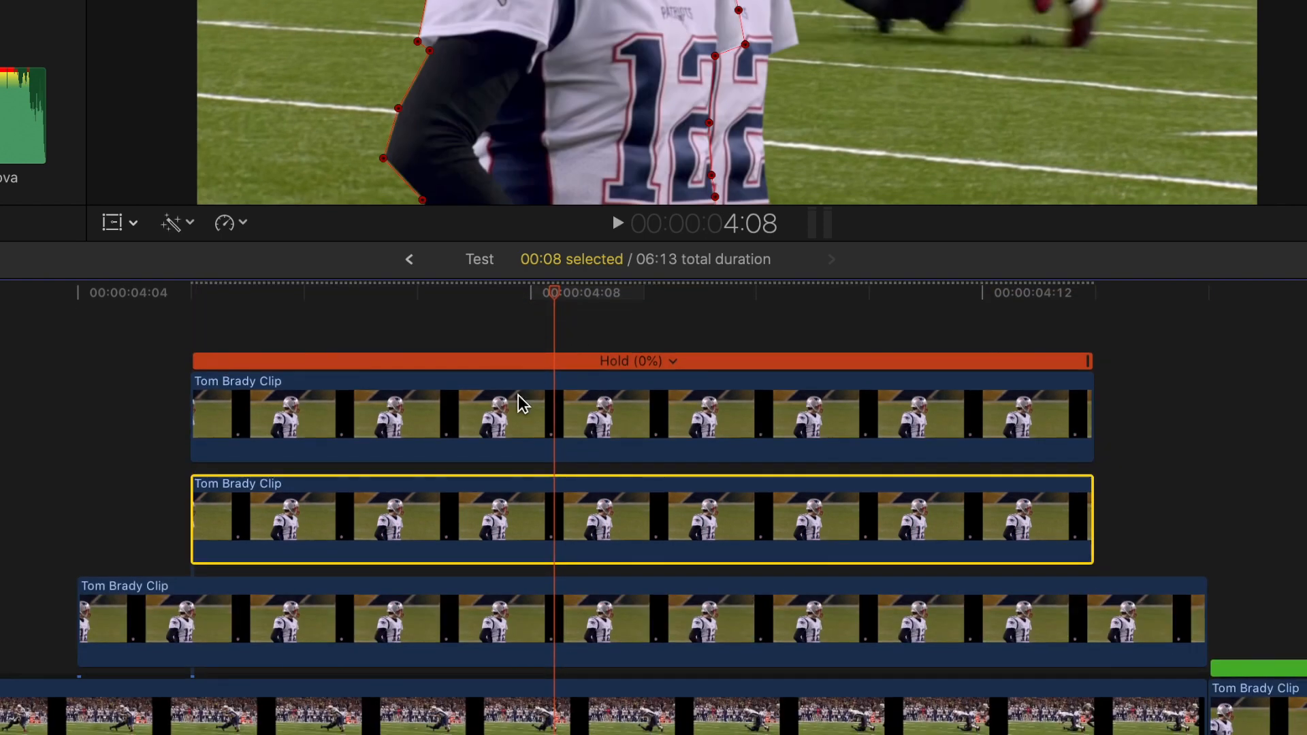
# Step: Trim one frame off each end of the new top hold clip and set its X position to -200 px
pyautogui.click(522, 403)
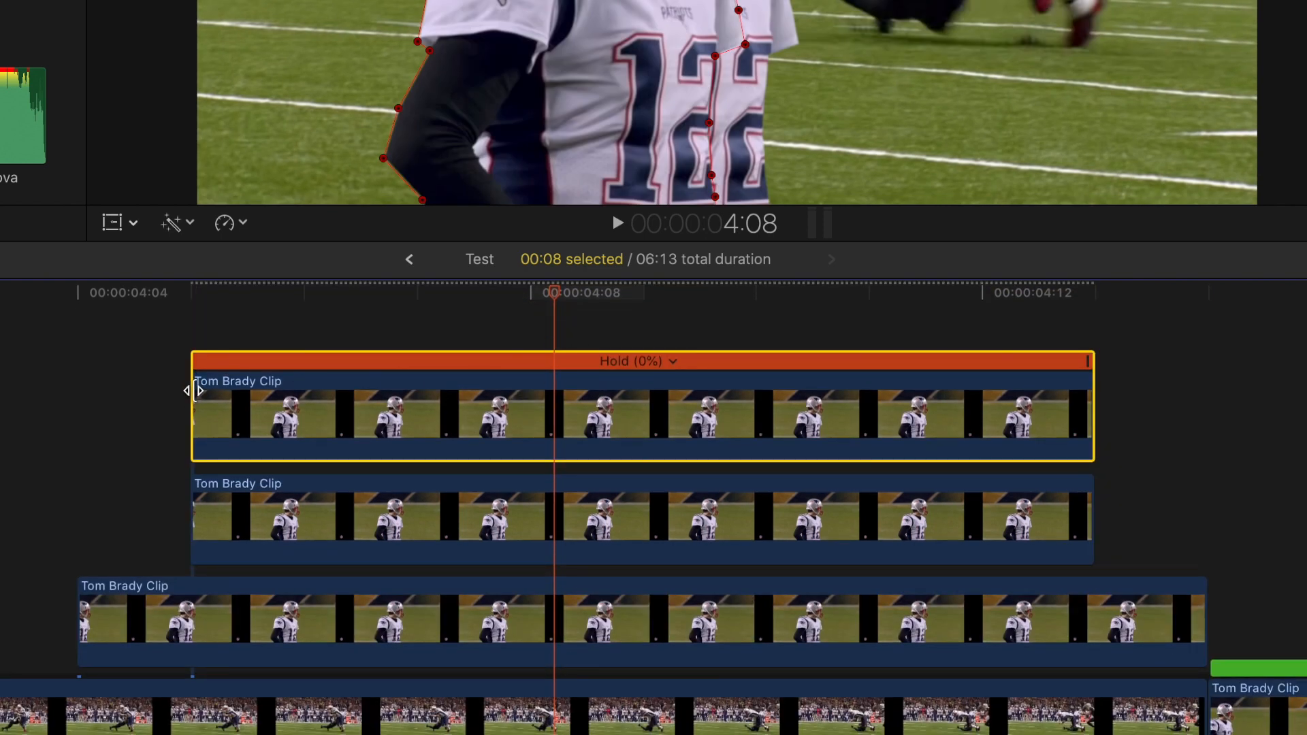
pyautogui.moveTo(195, 390); pyautogui.dragTo(270, 391)
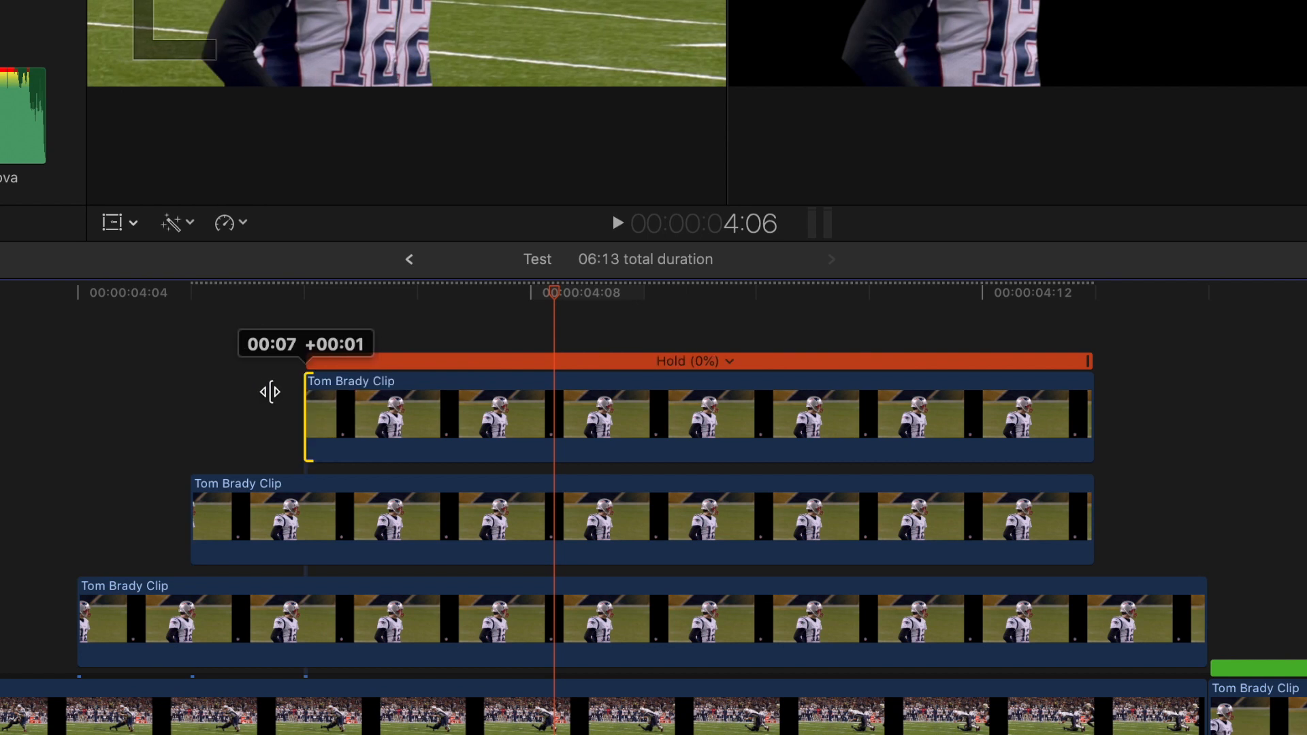
pyautogui.moveTo(1089, 420); pyautogui.dragTo(1024, 423)
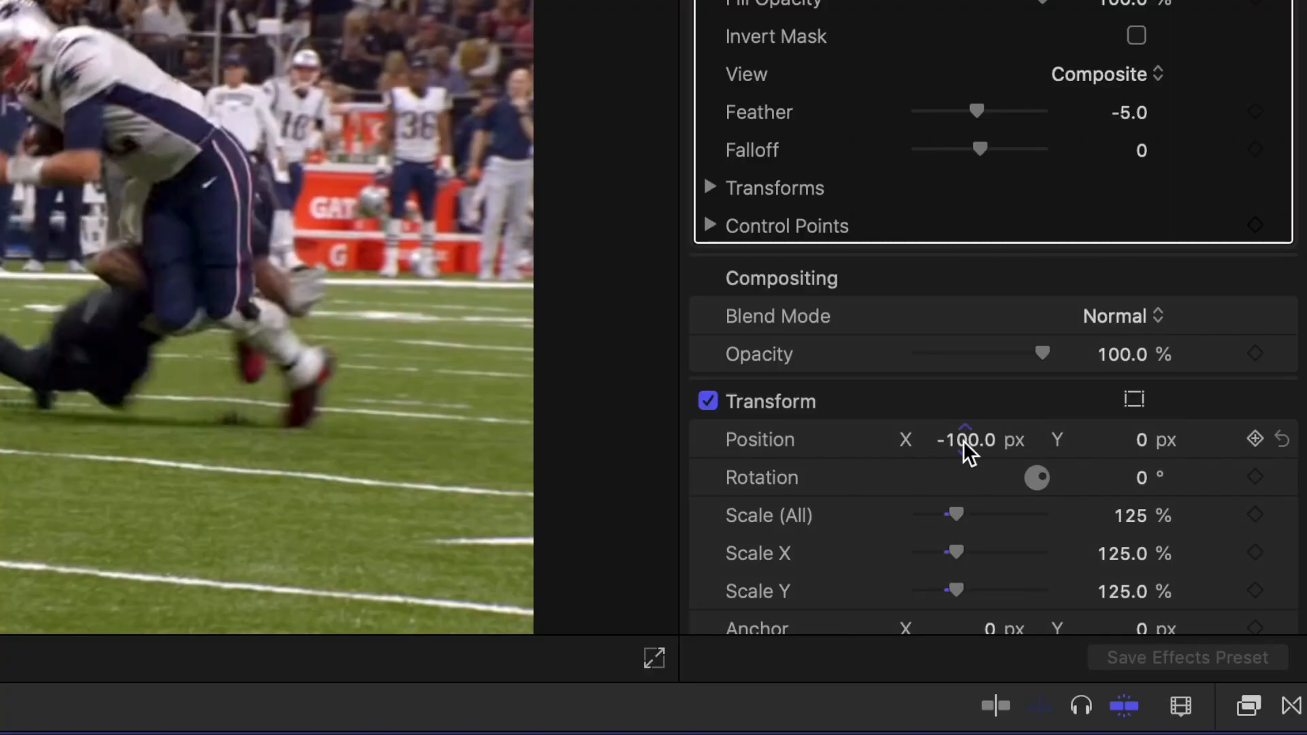
pyautogui.click(1166, 285)
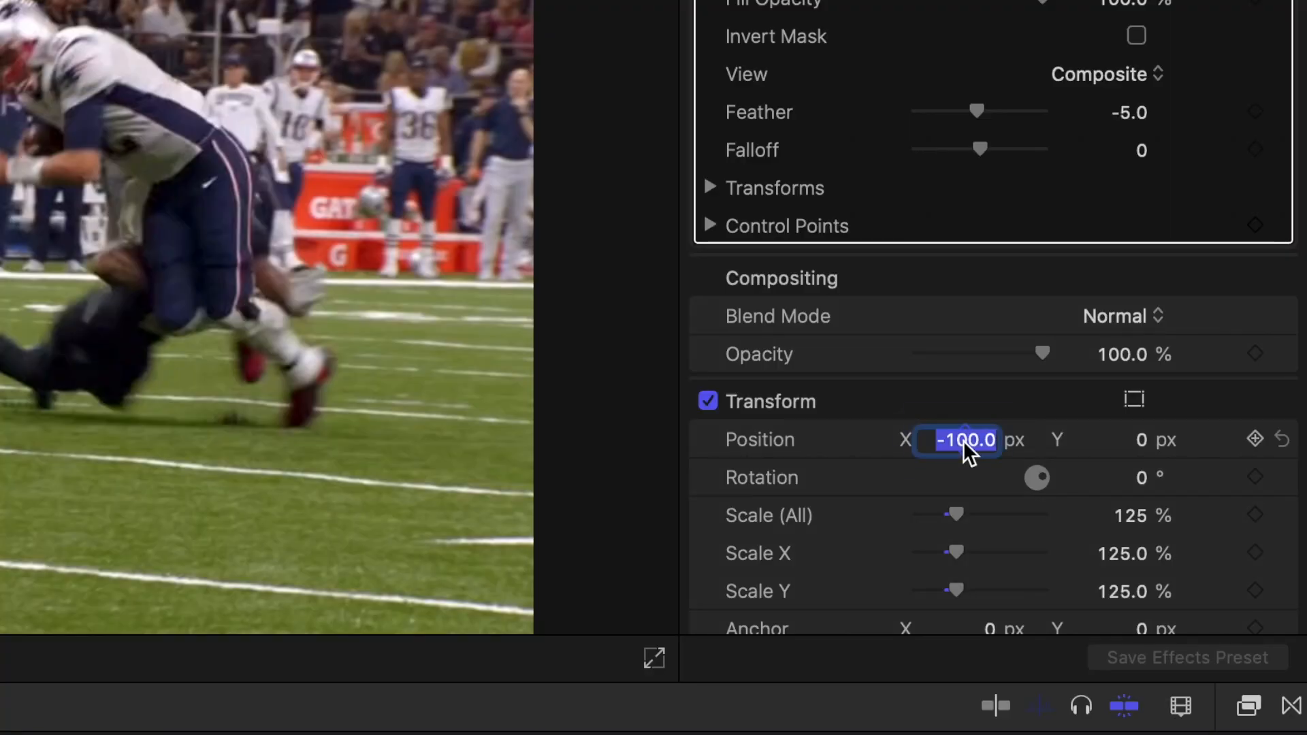
pyautogui.write('-200')
pyautogui.press('Return')
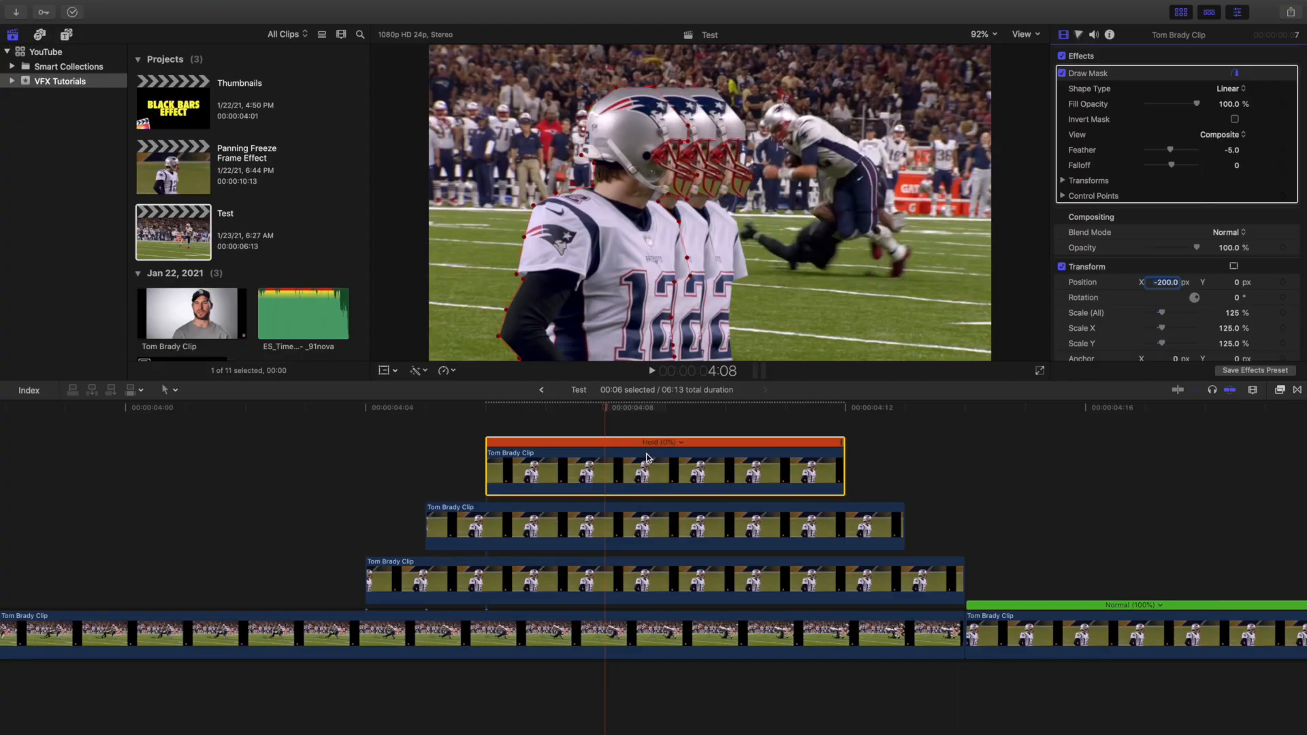
# Step: Duplicate the six-frame hold clip directly above itself, aligned with the original's start, and select the copy
pyautogui.click(647, 457)
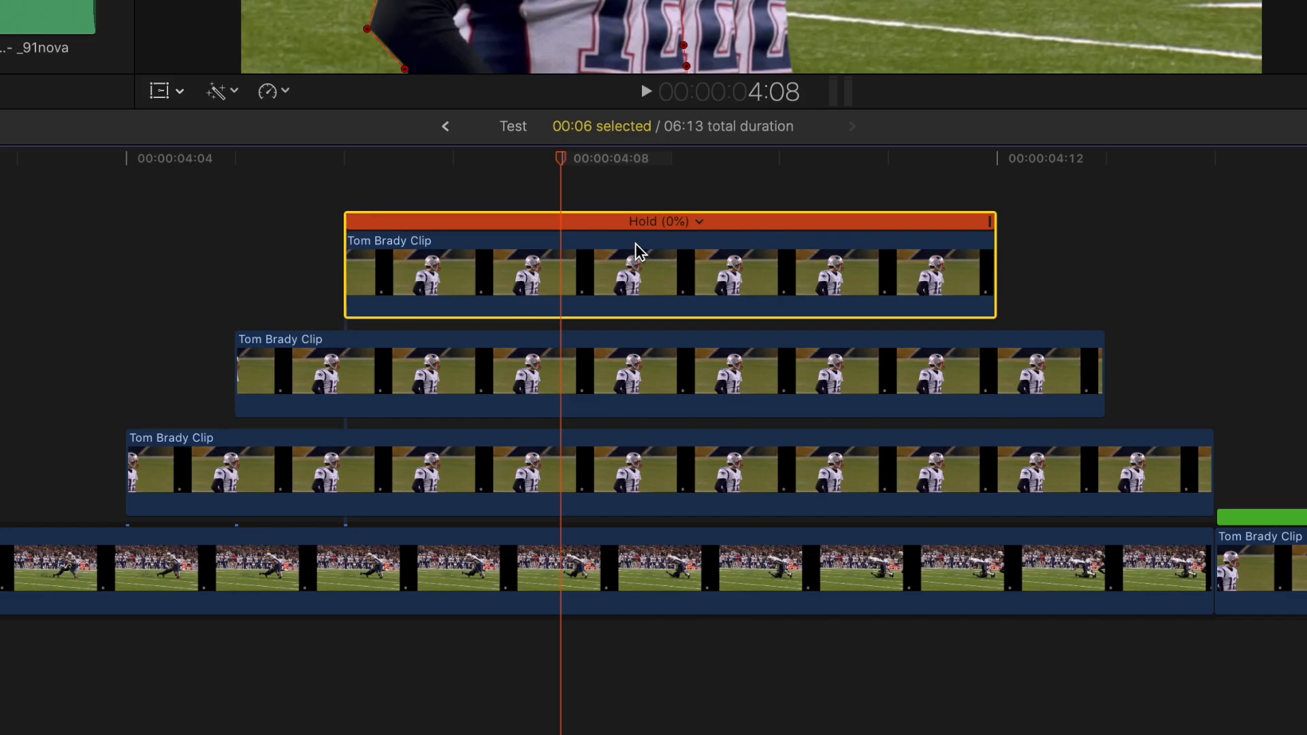
pyautogui.moveTo(647, 457); pyautogui.dragTo(651, 424)
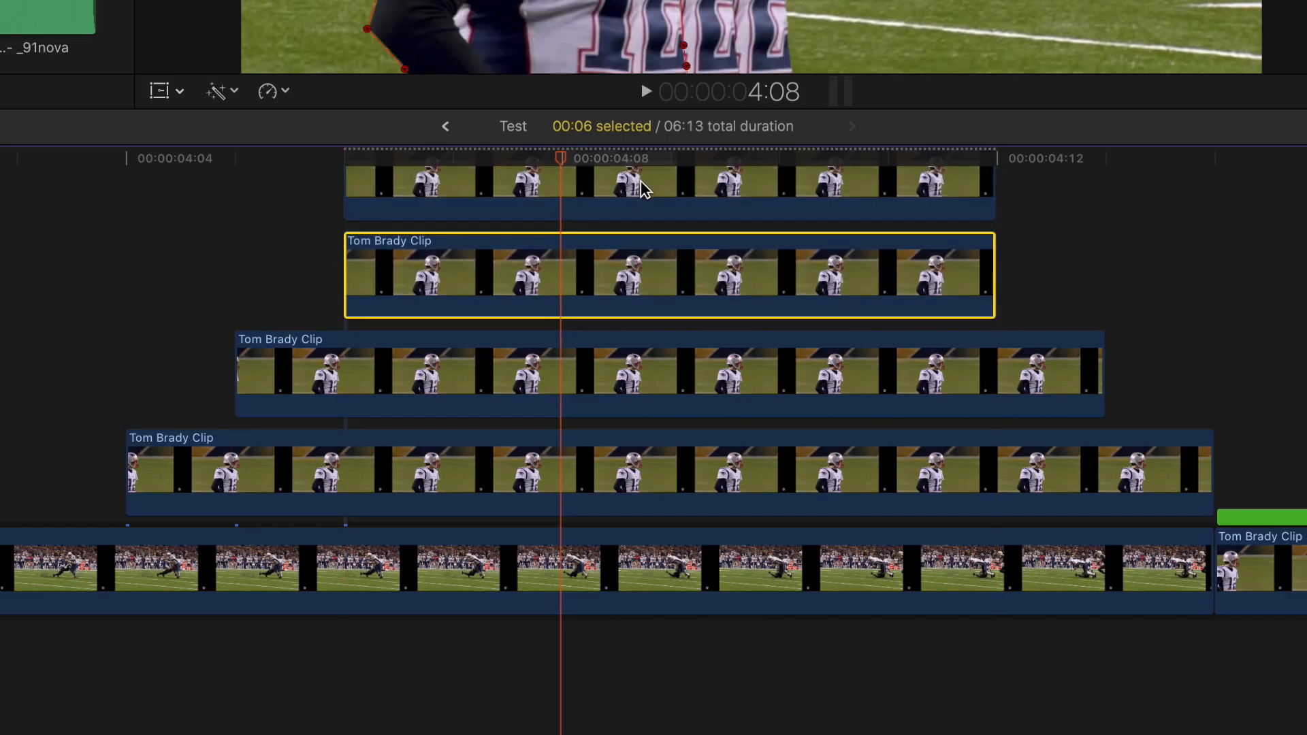
pyautogui.scroll(3, 641, 181)
pyautogui.click(637, 246)
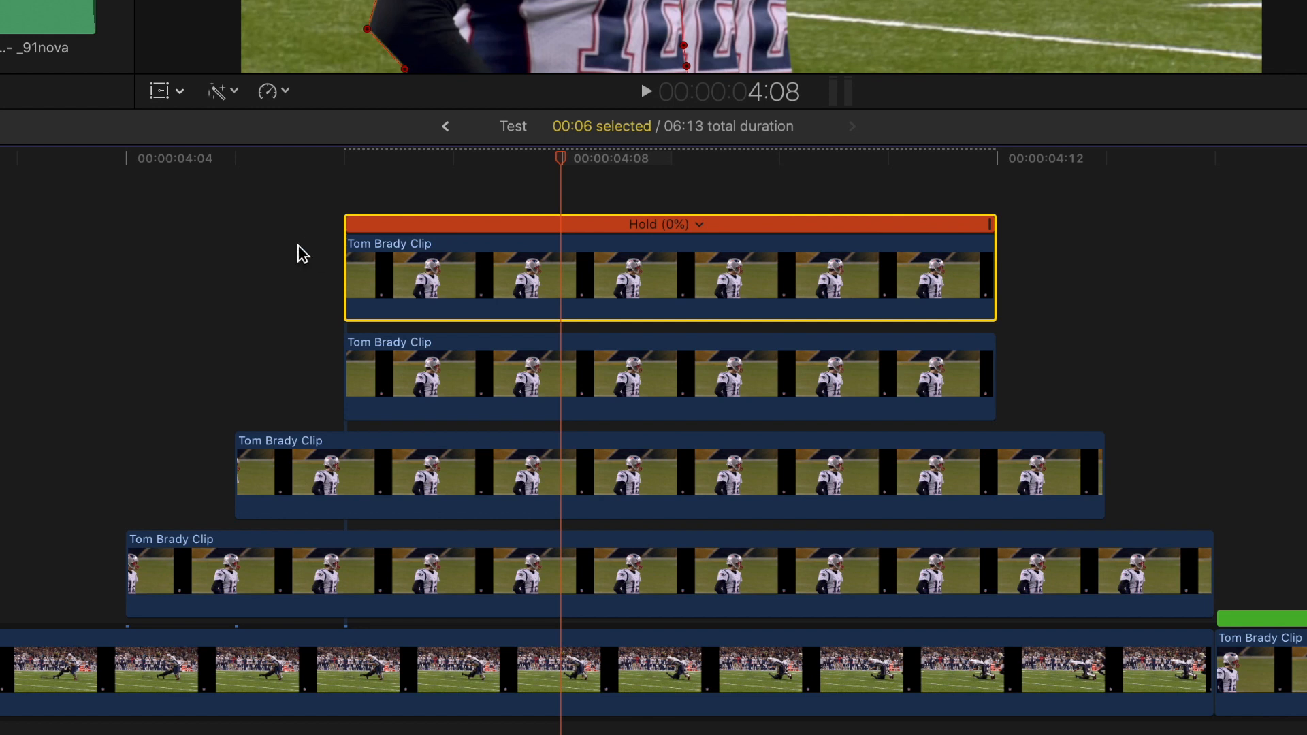
# Step: Trim one frame off each end of the third offset hold clip and set its X position to -300 px
pyautogui.moveTo(349, 244); pyautogui.dragTo(455, 252)
pyautogui.moveTo(987, 283); pyautogui.dragTo(912, 279)
pyautogui.click(756, 272)
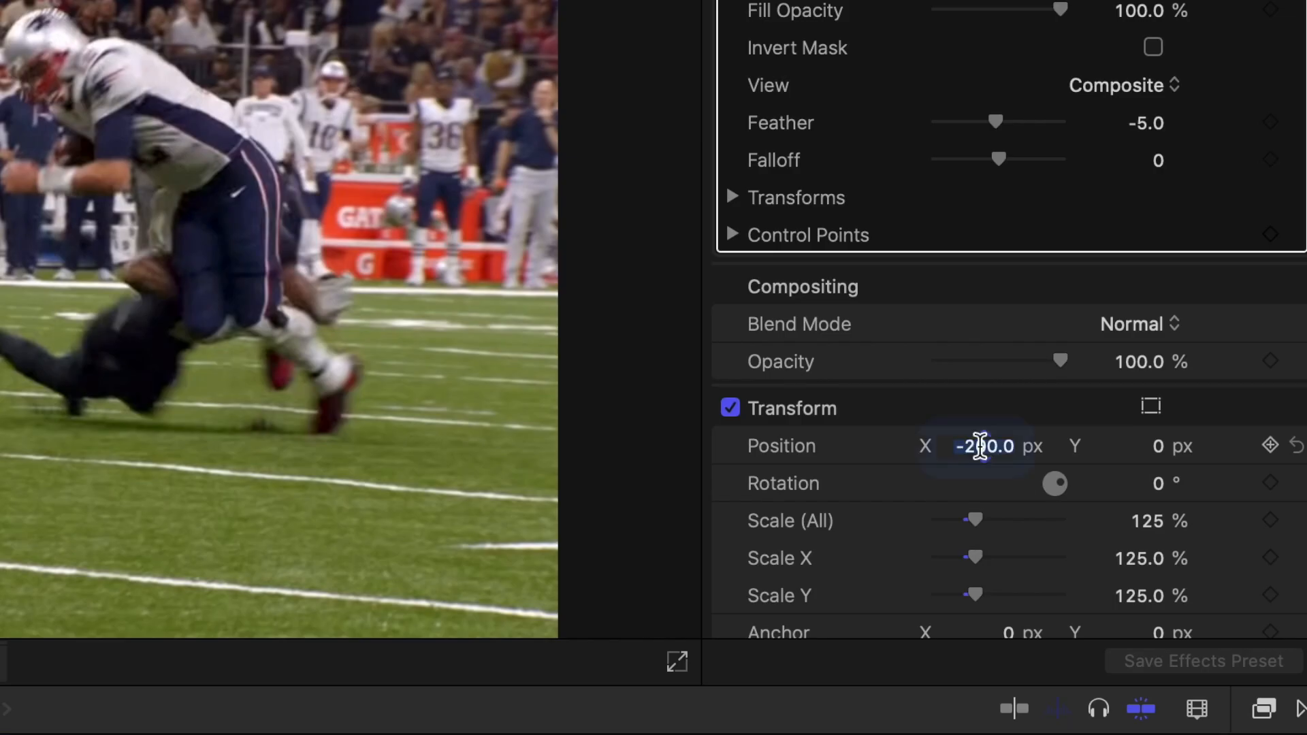
pyautogui.click(1165, 282)
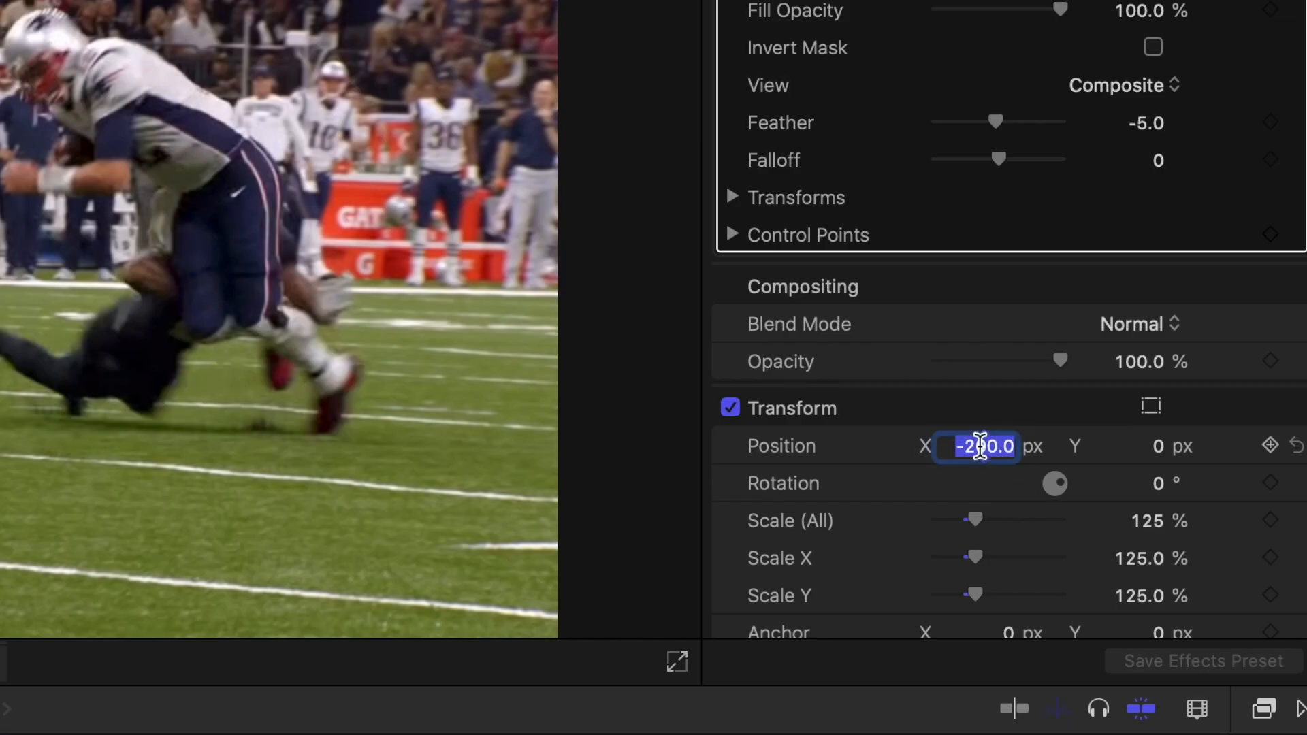
pyautogui.write('-300')
pyautogui.press('Return')
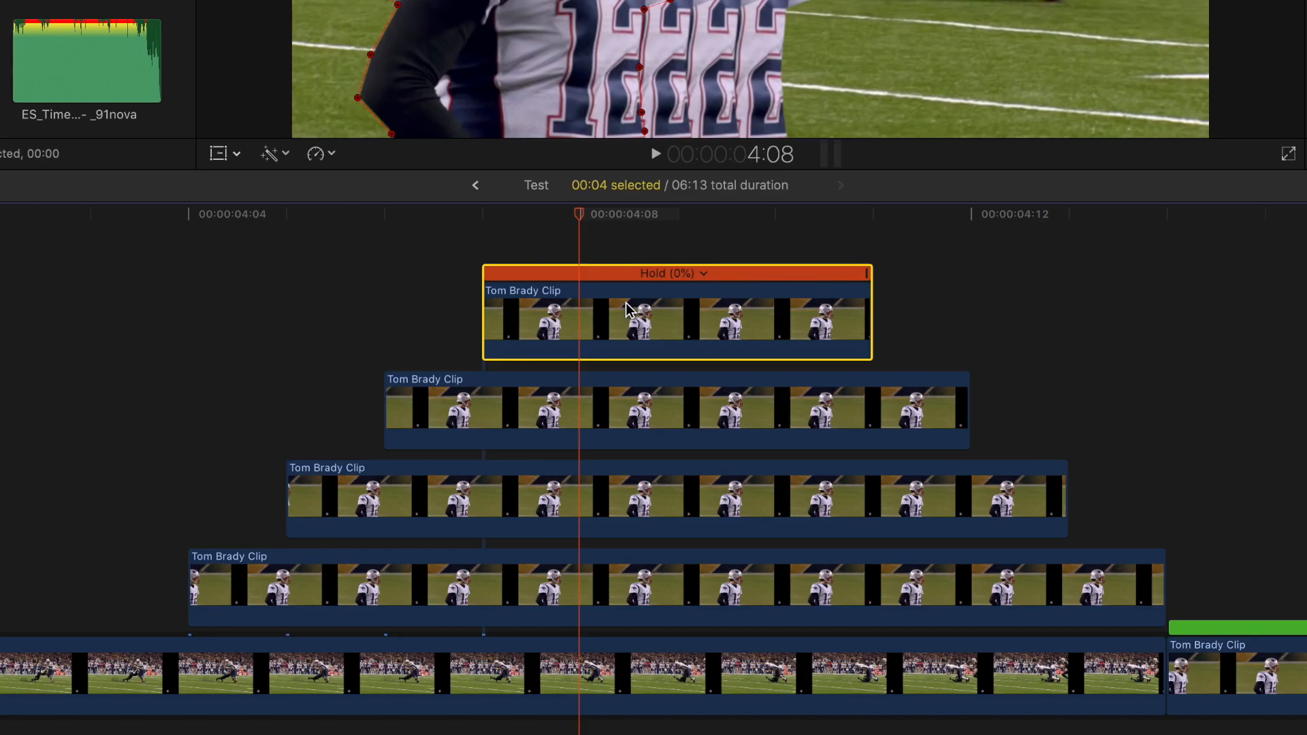
# Step: Duplicate the four-frame hold clip directly above itself and trim one frame off each end of the copy
pyautogui.moveTo(626, 304); pyautogui.dragTo(634, 255)
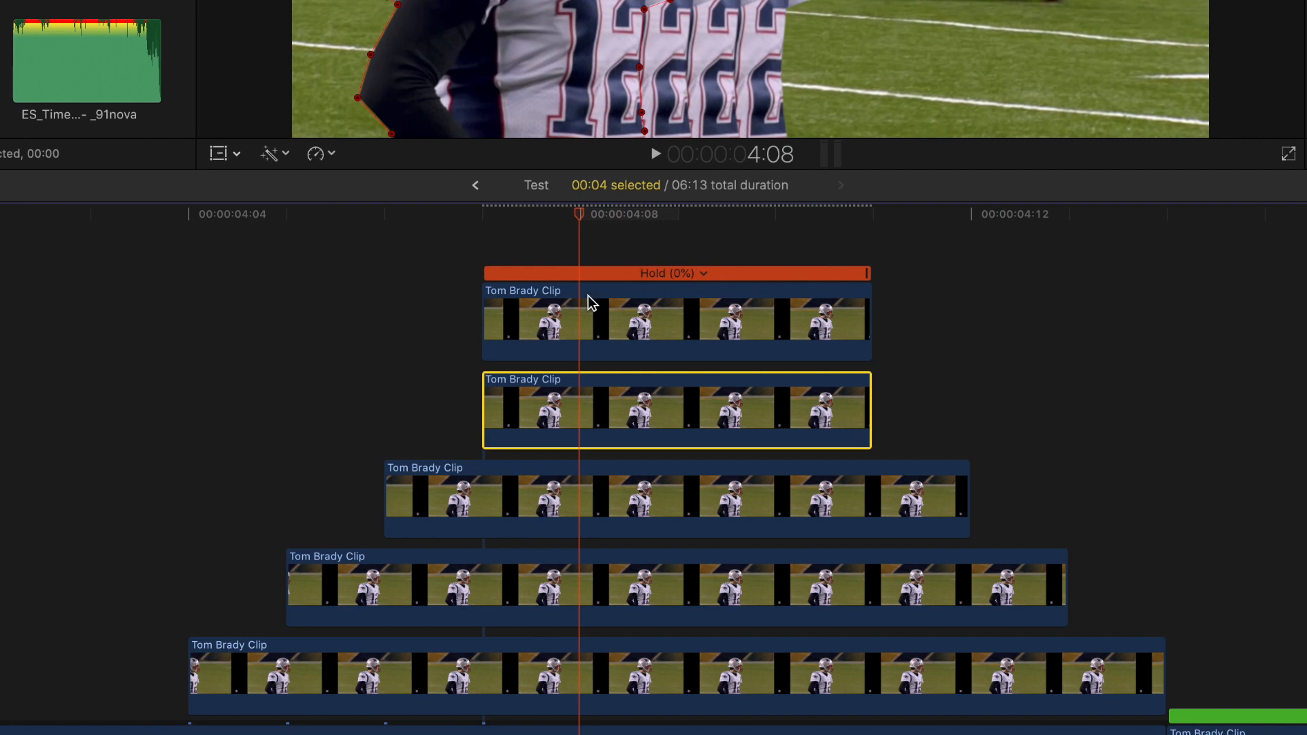
pyautogui.click(590, 302)
pyautogui.moveTo(486, 307); pyautogui.dragTo(579, 307)
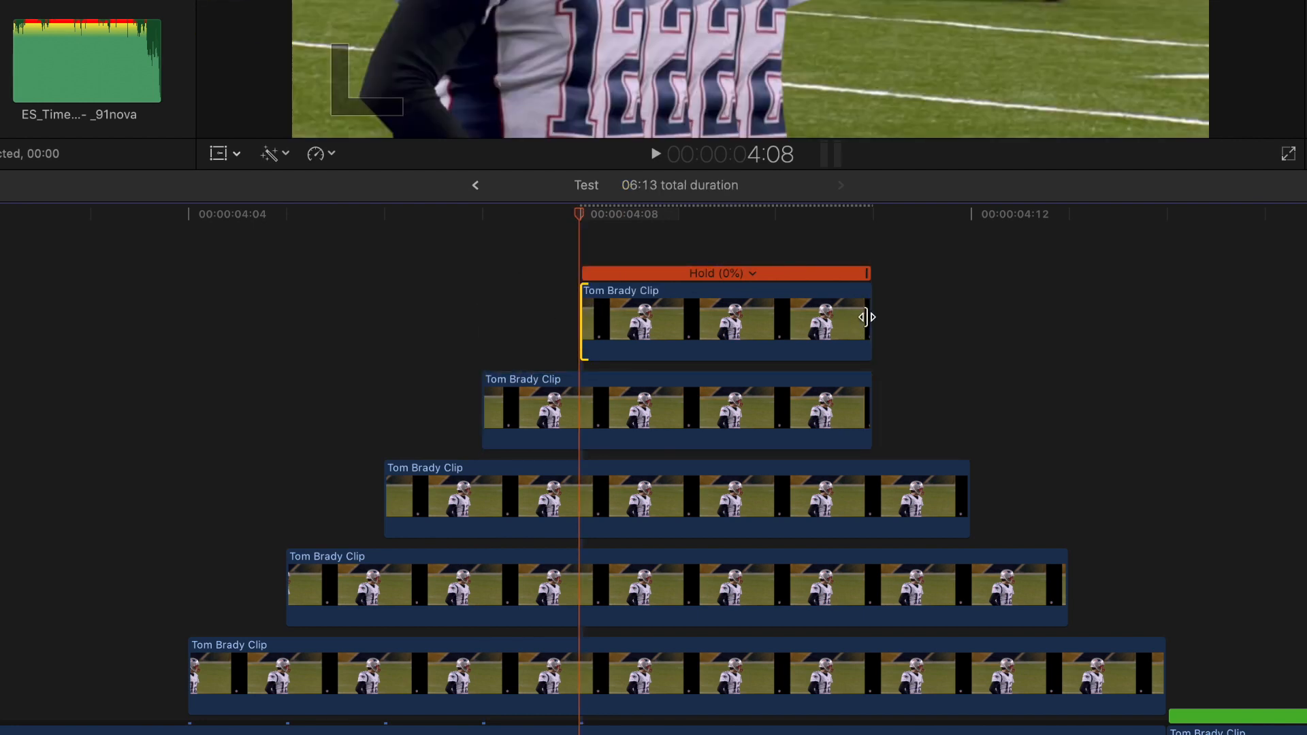
pyautogui.moveTo(866, 317); pyautogui.dragTo(776, 314)
# Step: Set the X position of the two-frame hold clip at the top of the stack to -400 px
pyautogui.click(707, 313)
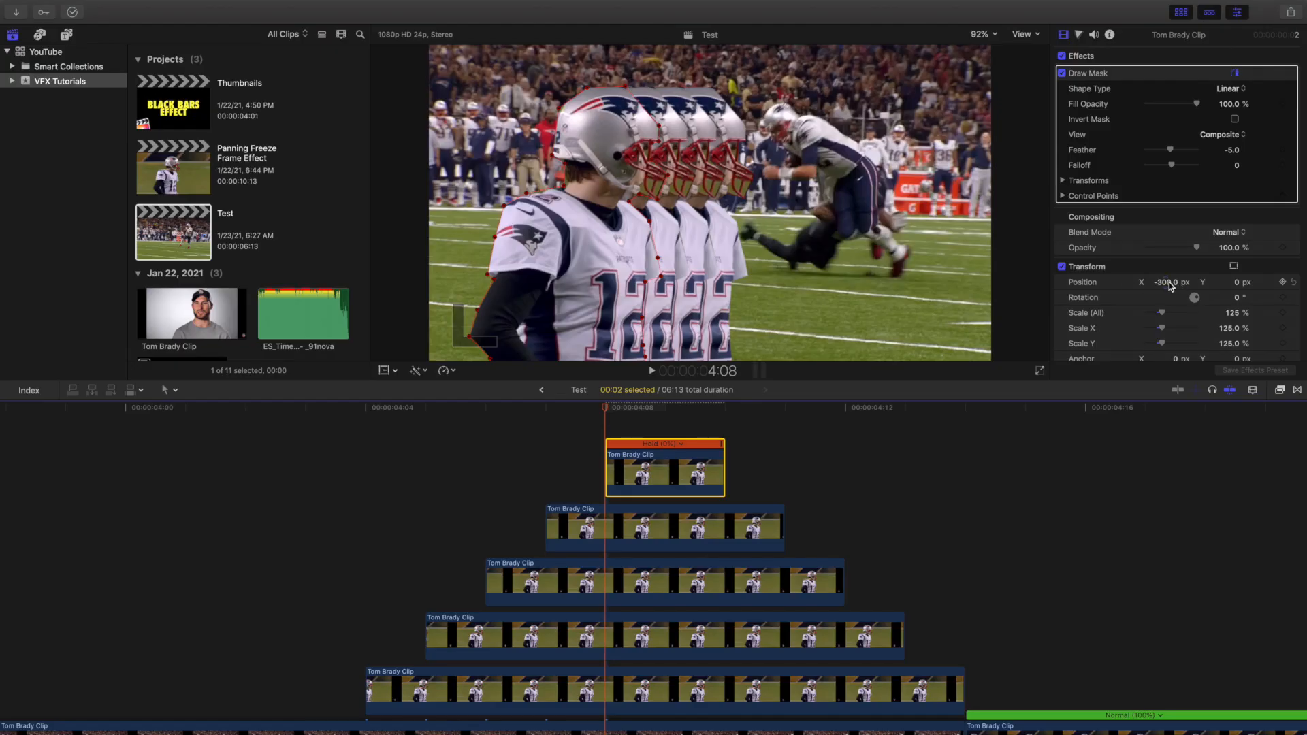
pyautogui.click(1171, 274)
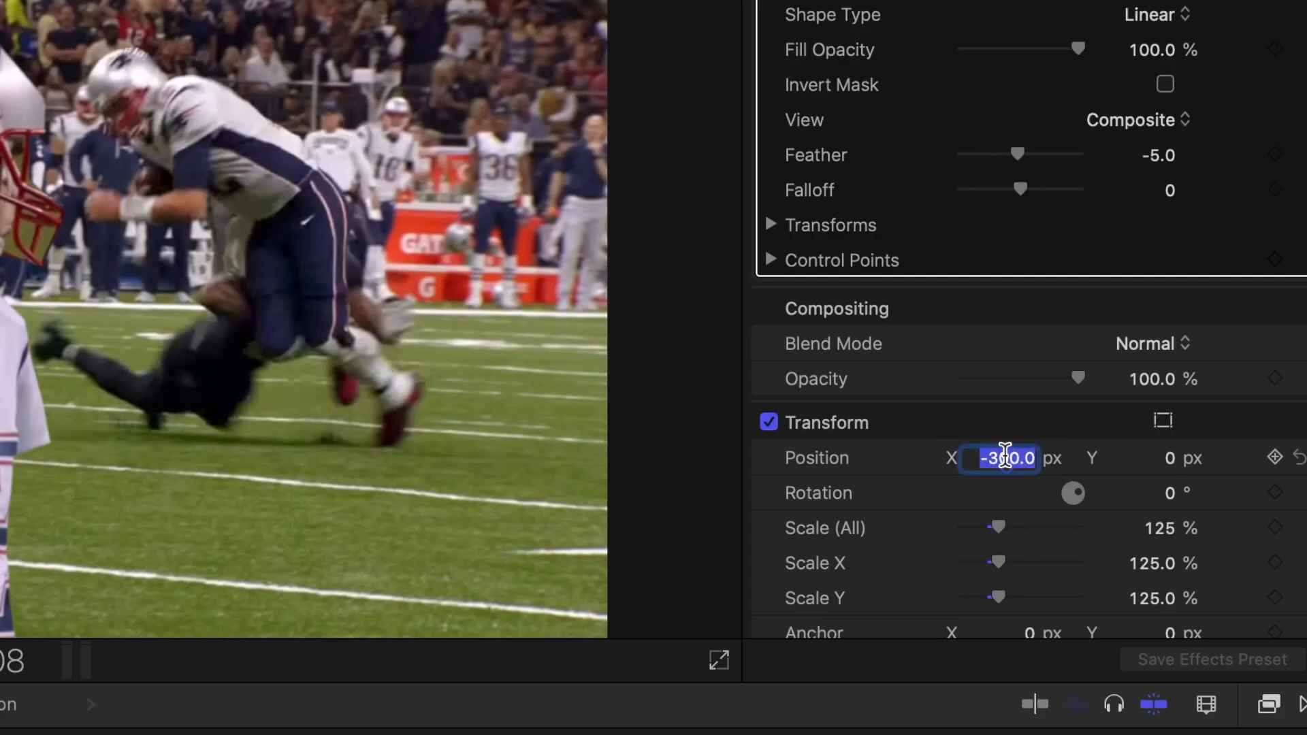
pyautogui.write('-400')
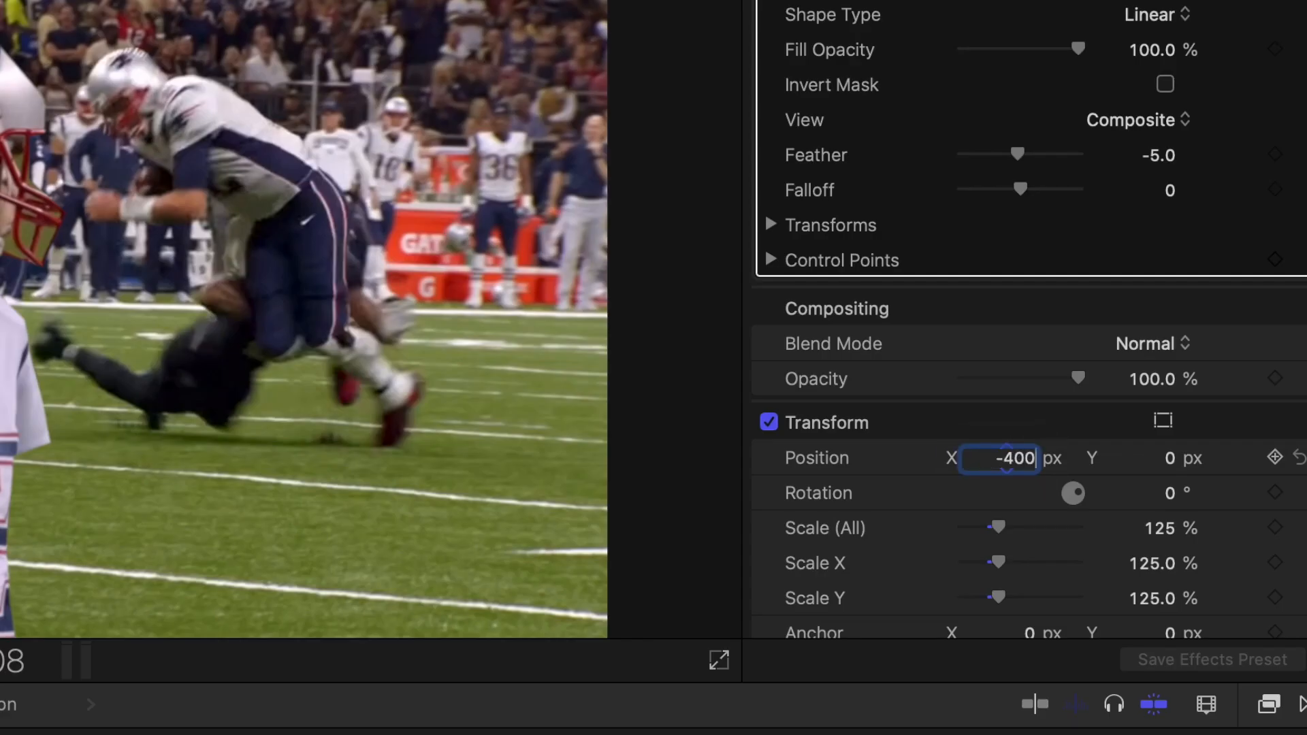
pyautogui.press('Return')
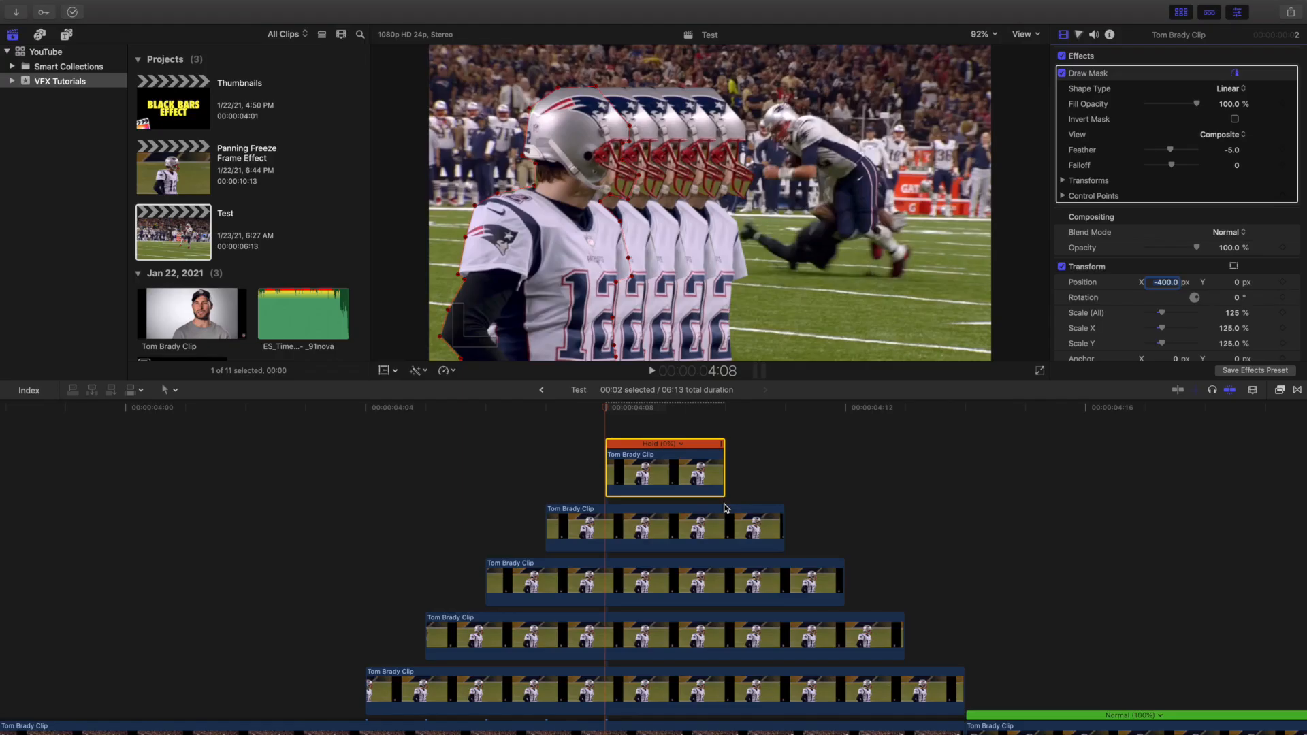
# Step: Review the stacked hold clips one by one, from the two-frame clip down to the lowest, checking their lengths and X positions
pyautogui.scroll(-3, 638, 507)
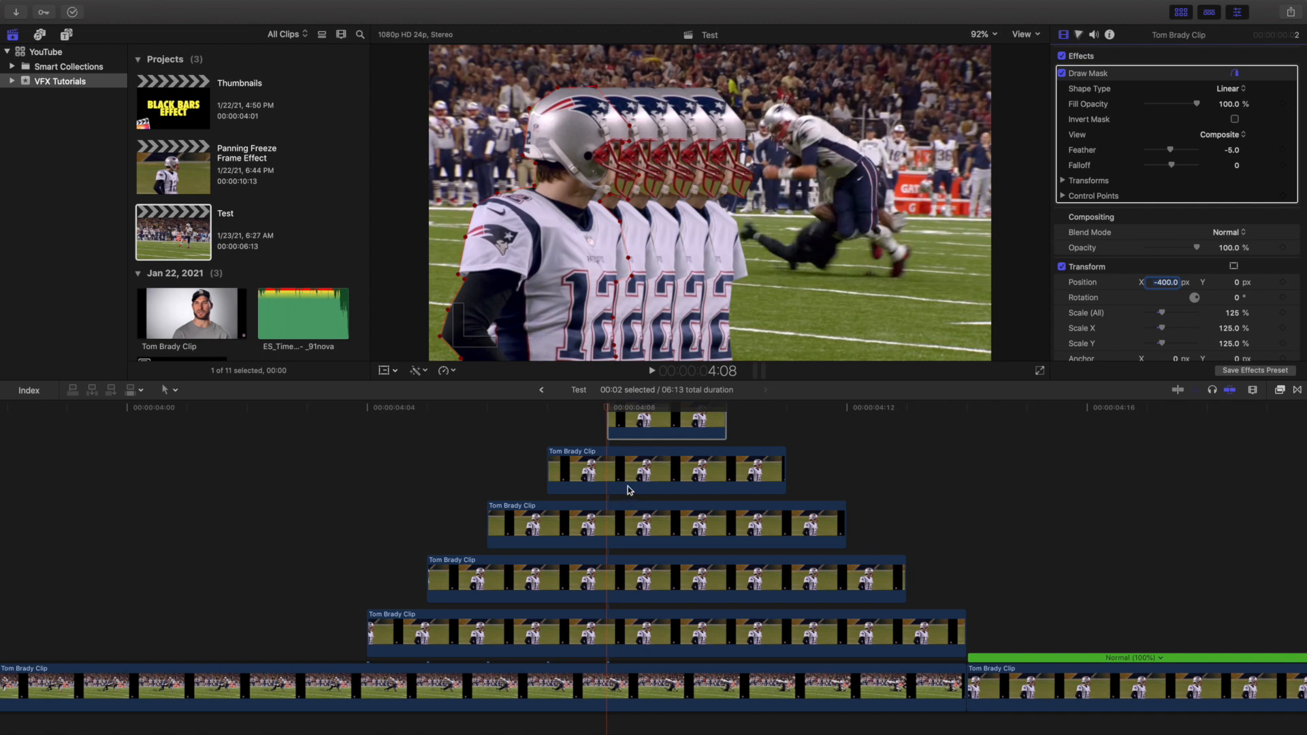
pyautogui.scroll(1, 650, 440)
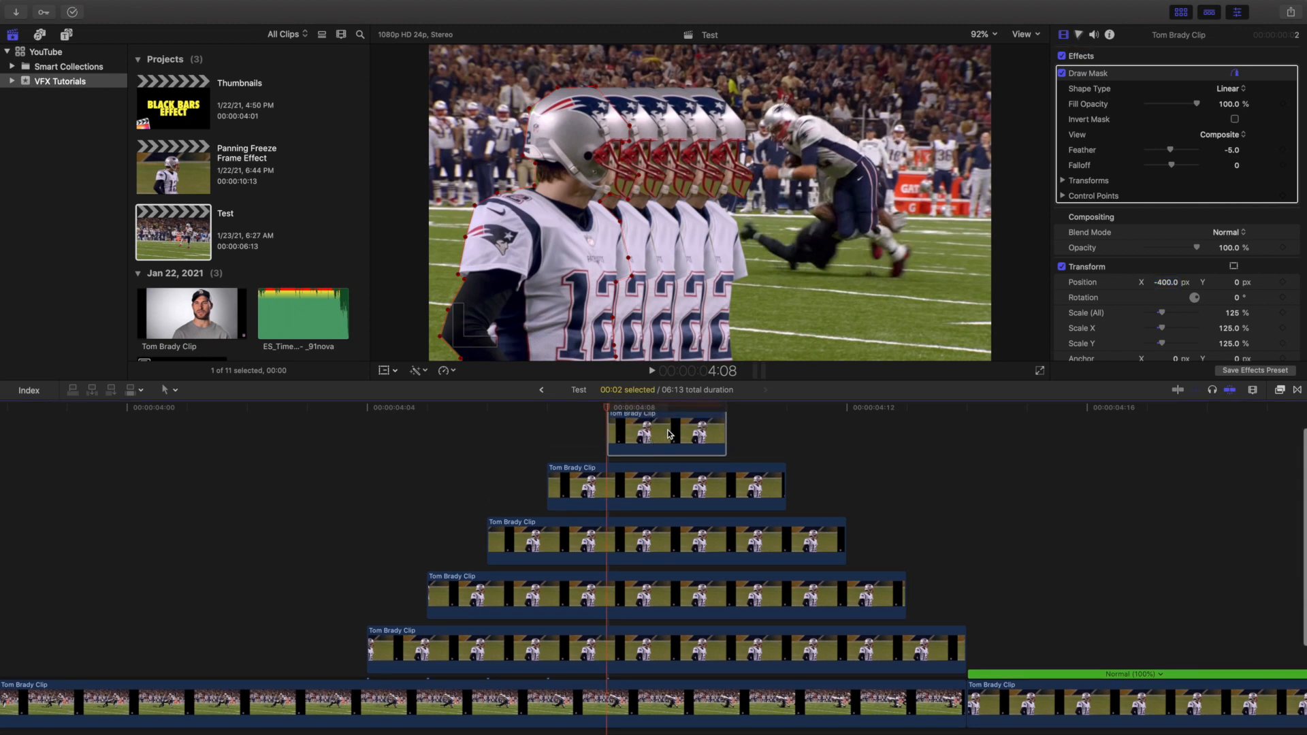
pyautogui.scroll(2, 667, 436)
pyautogui.click(663, 420)
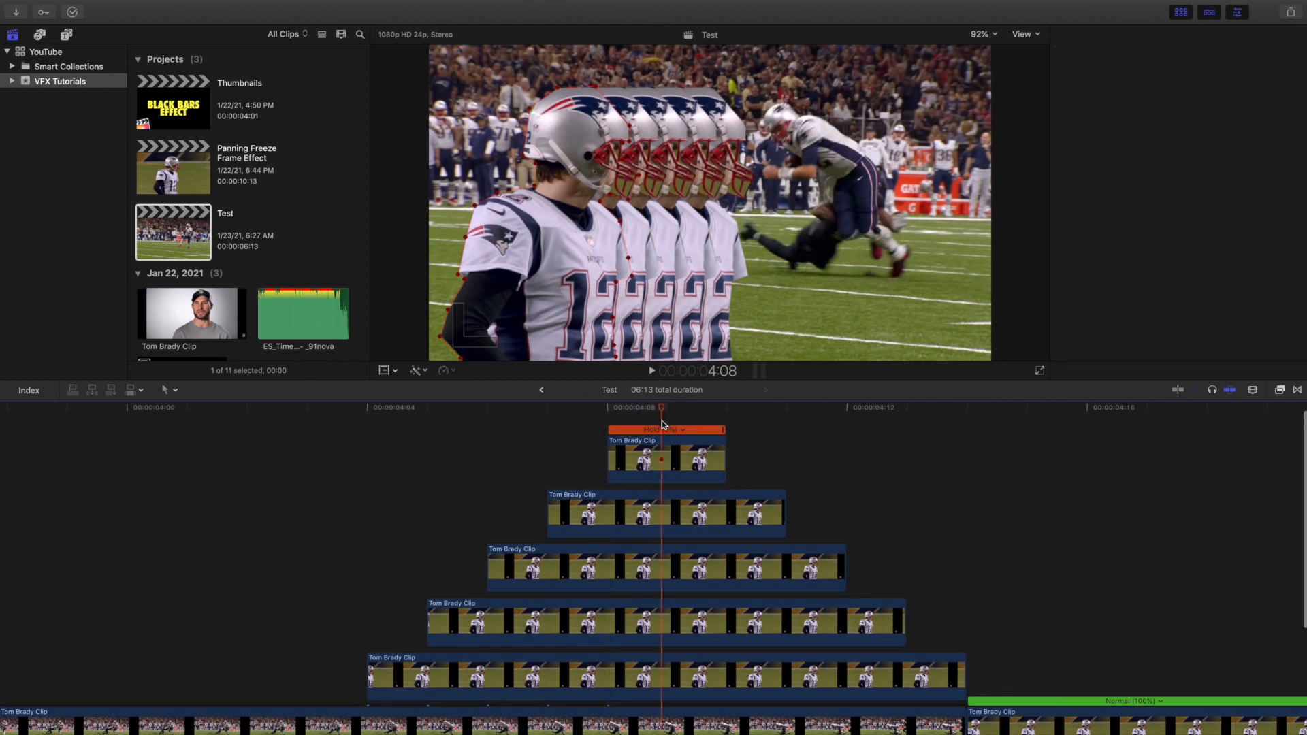
pyautogui.click(659, 449)
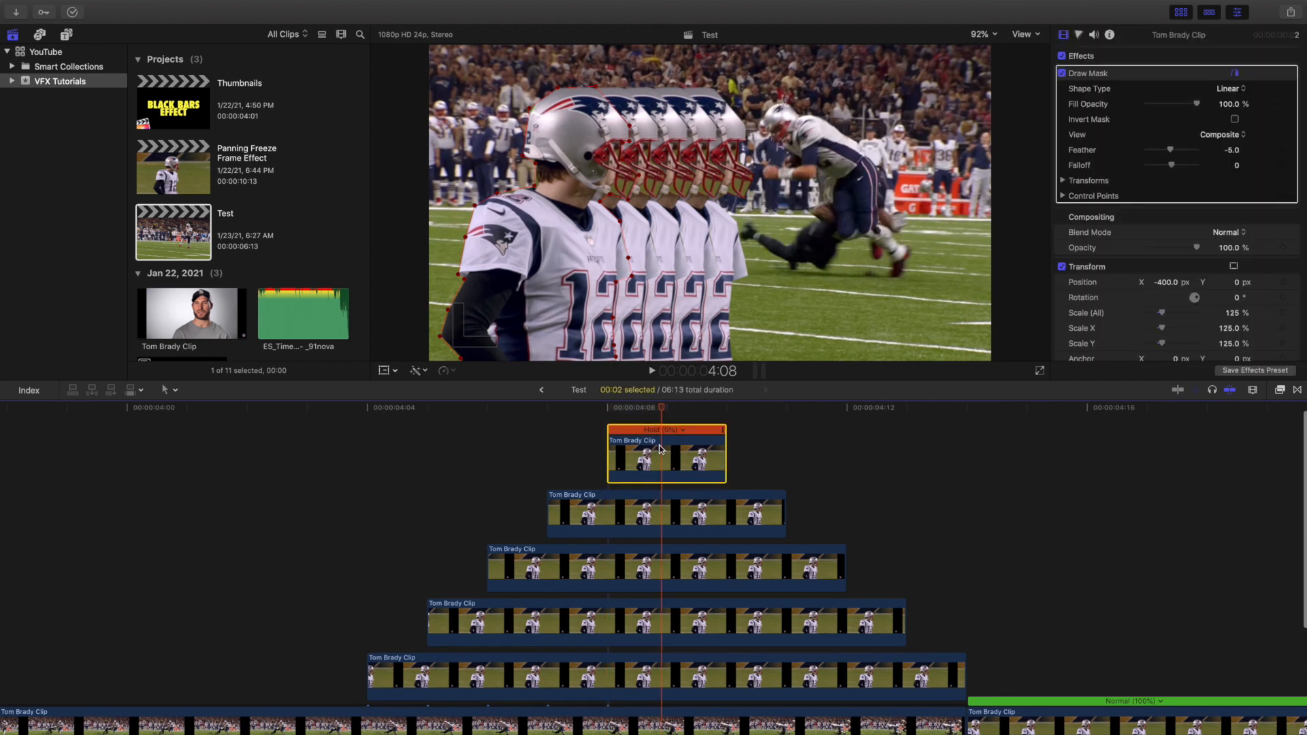
pyautogui.click(660, 524)
pyautogui.click(652, 575)
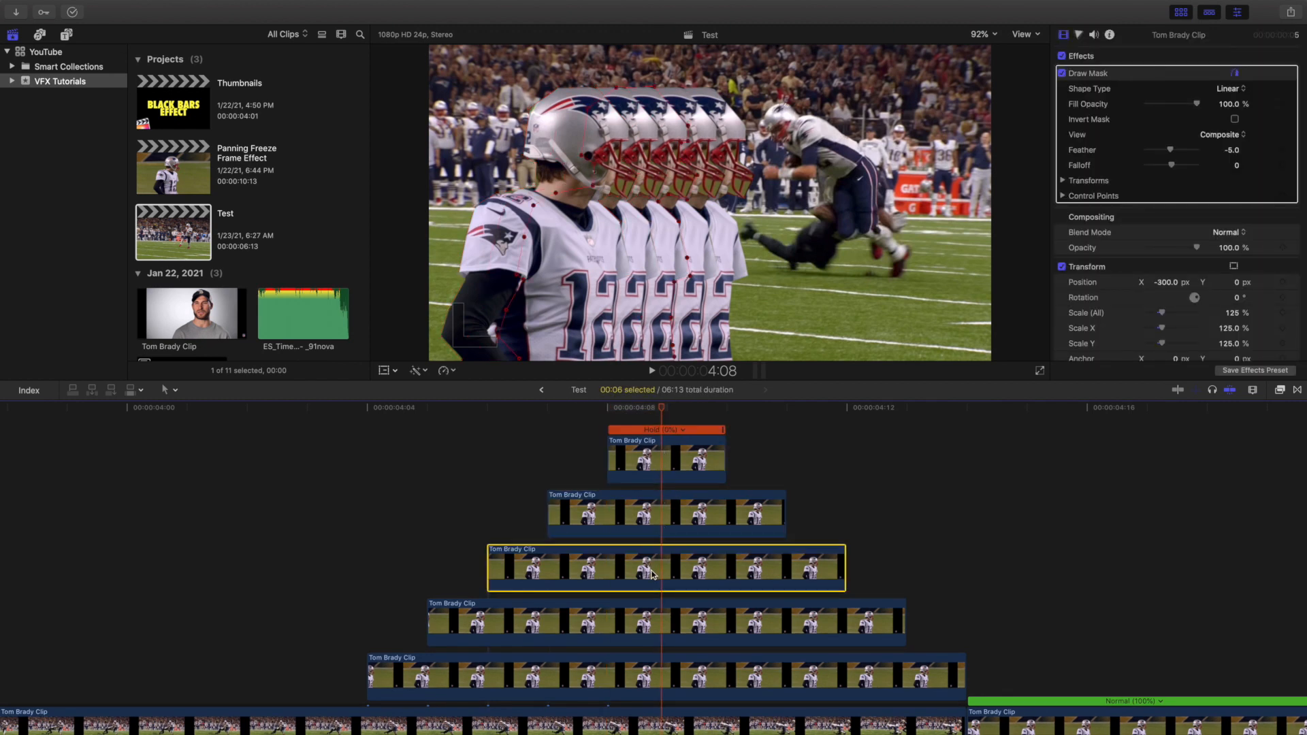
pyautogui.click(649, 618)
pyautogui.click(649, 672)
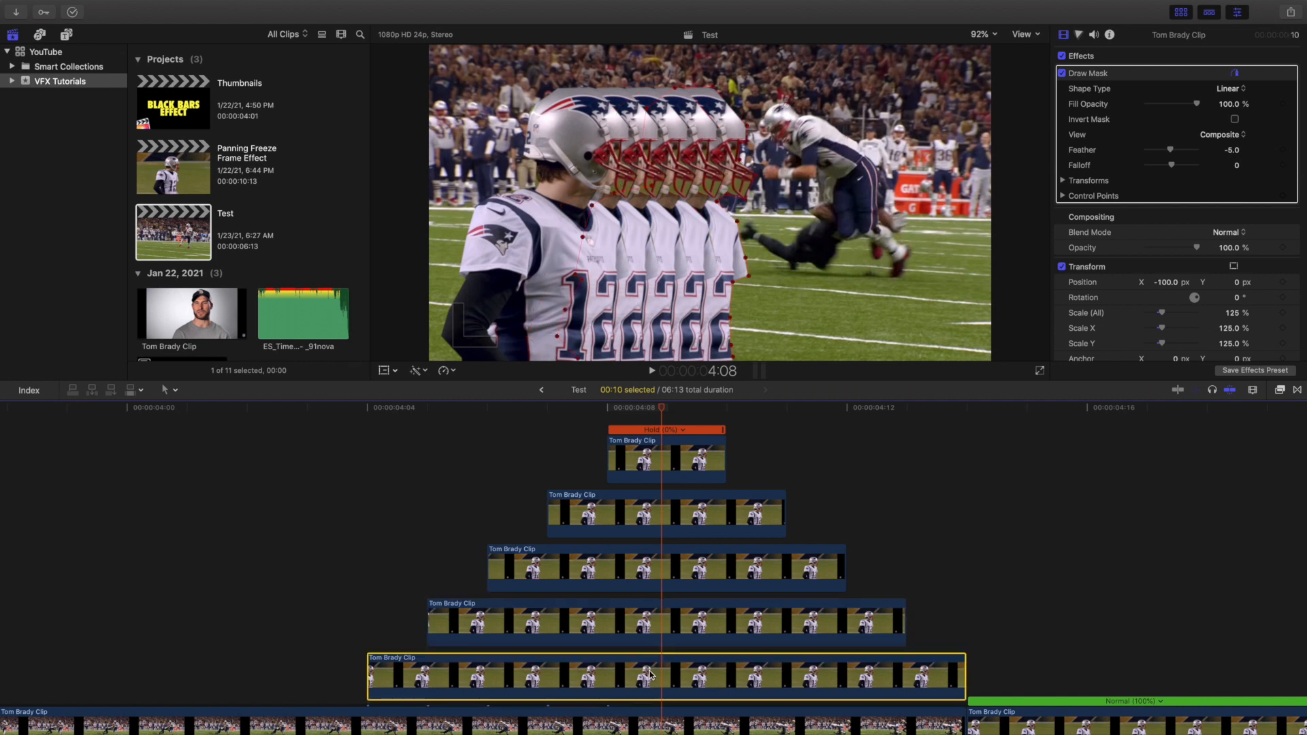
# Step: Check the effect frame by frame from 4:04 to 4:14, then return to the start of the lowest hold clip
pyautogui.click(373, 515)
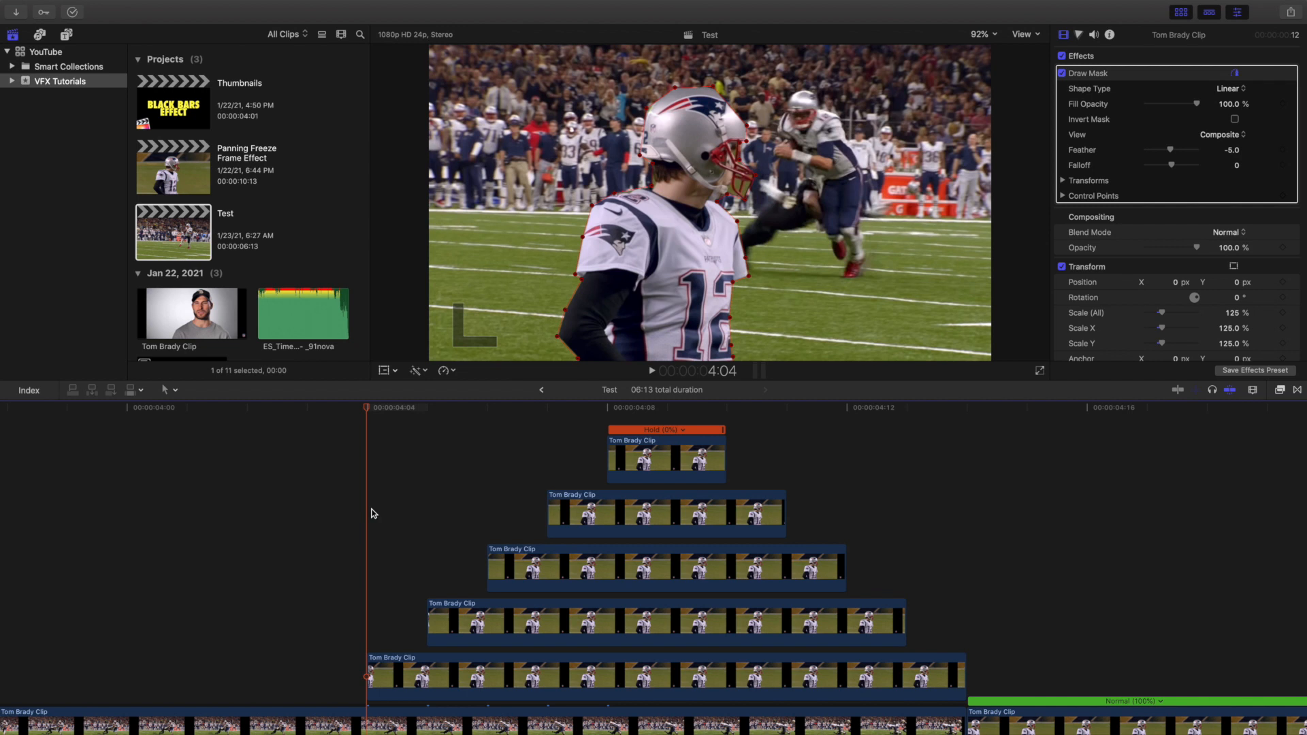
pyautogui.press('Right')
pyautogui.press('Left')
pyautogui.press('Right')
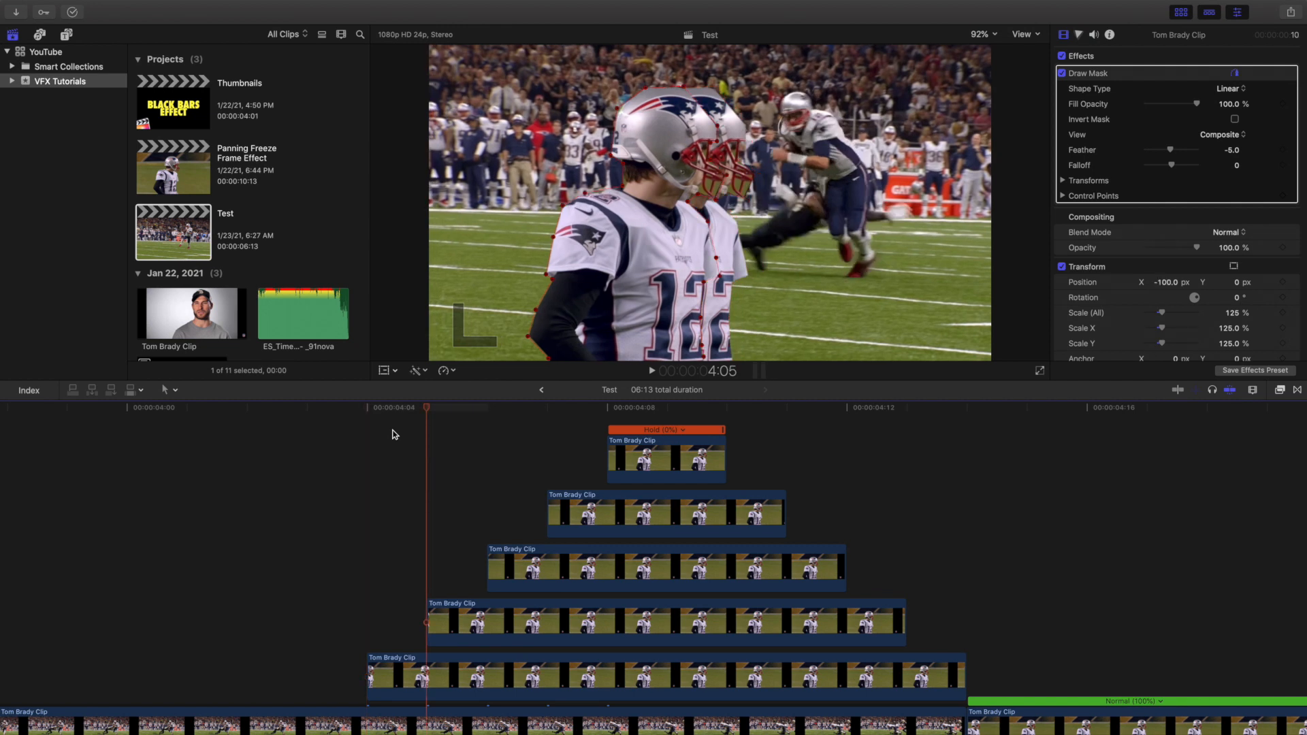
pyautogui.press('Right')
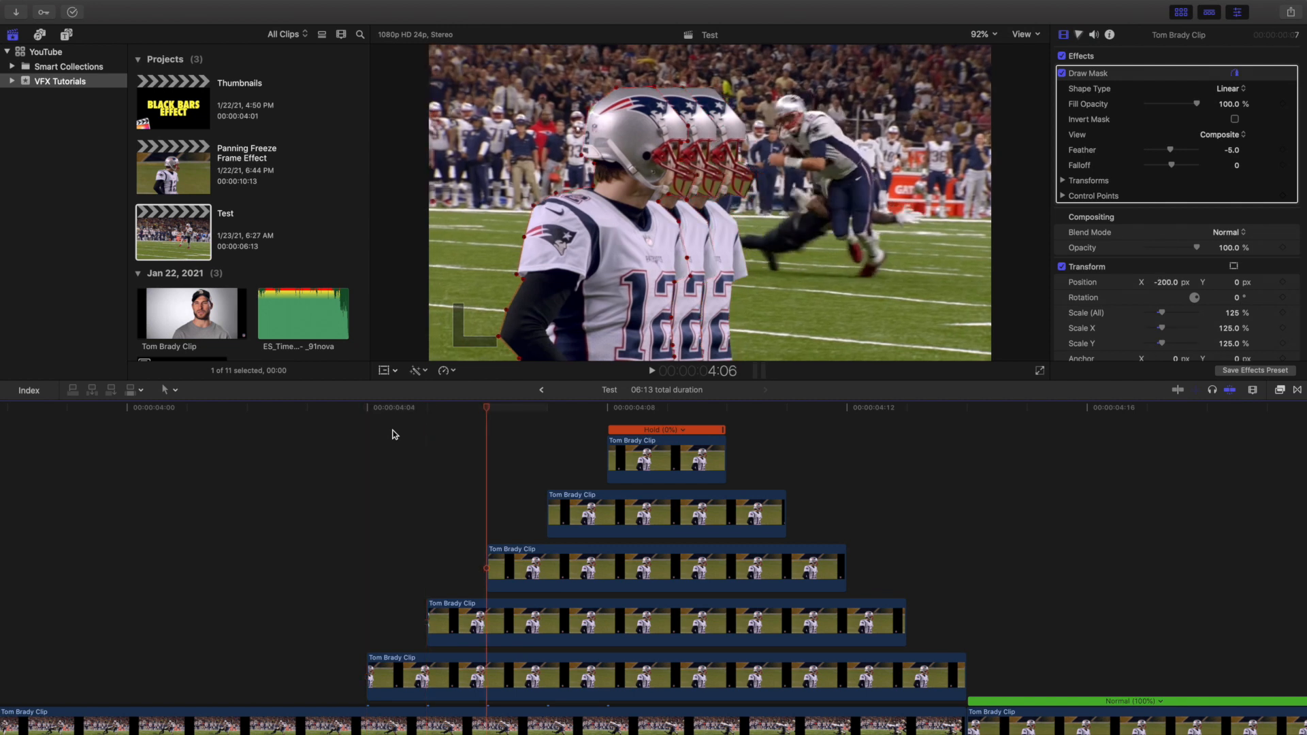
pyautogui.press('Right')
pyautogui.press('Right')
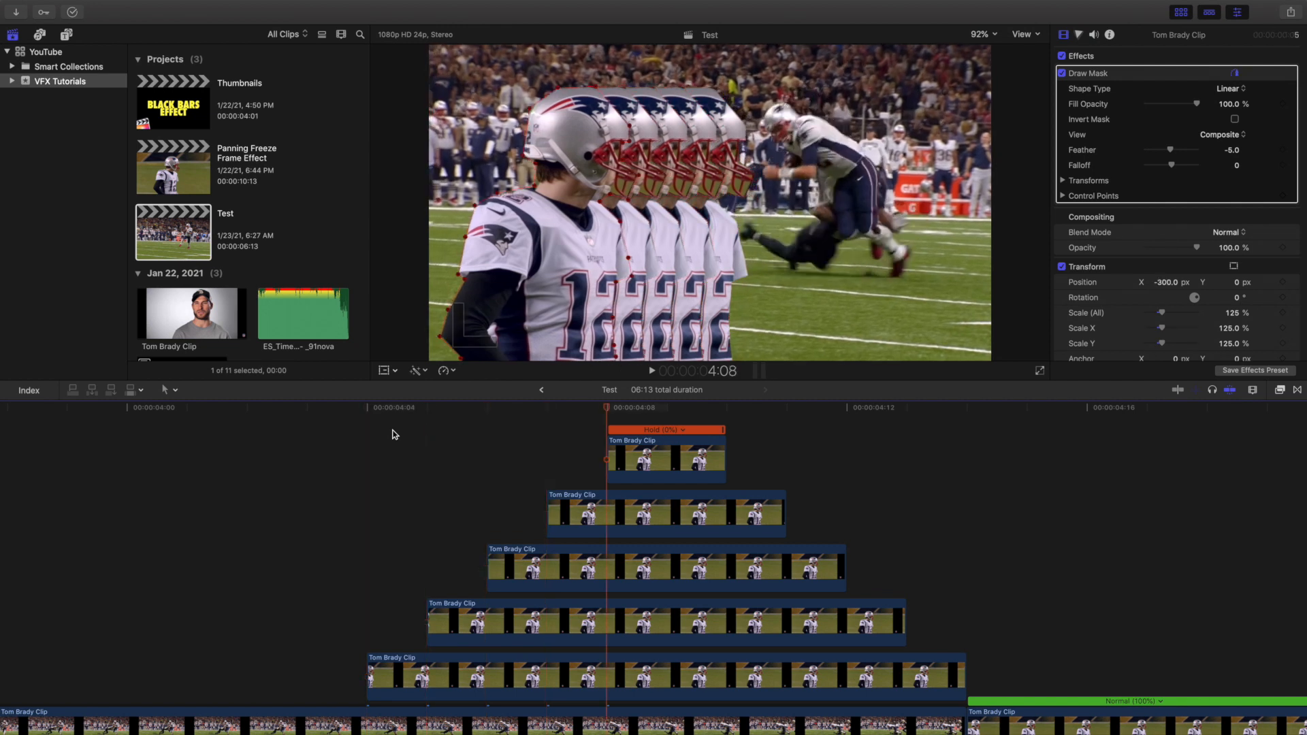
pyautogui.press('Right')
pyautogui.press('Right')
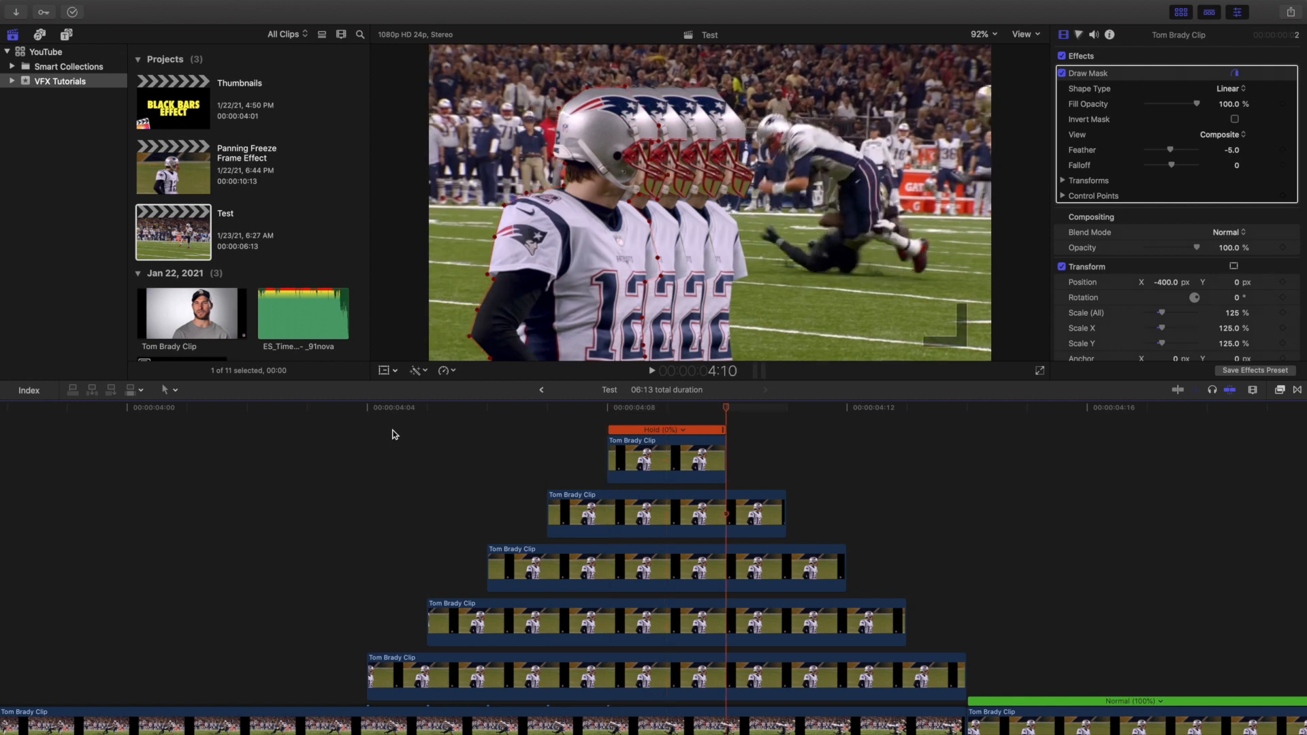
pyautogui.press('Right')
pyautogui.press('Right')
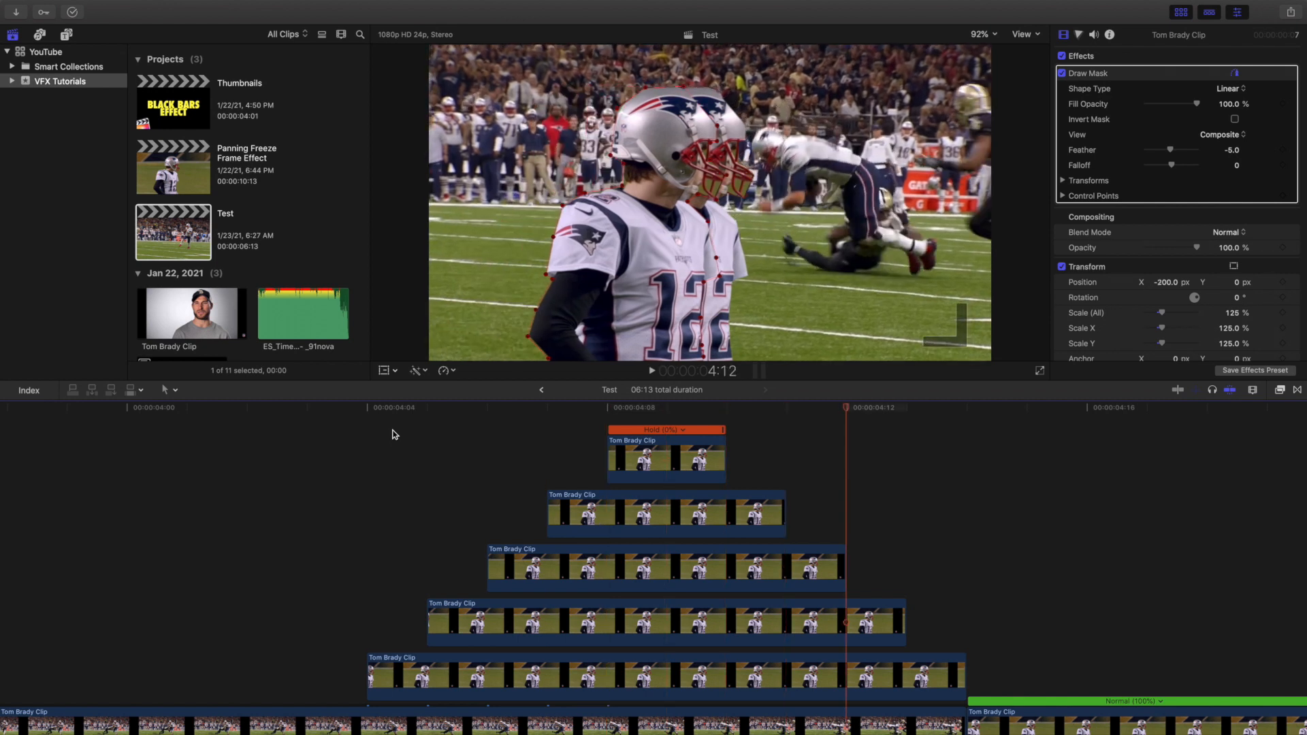
pyautogui.press('Right')
pyautogui.press('Right')
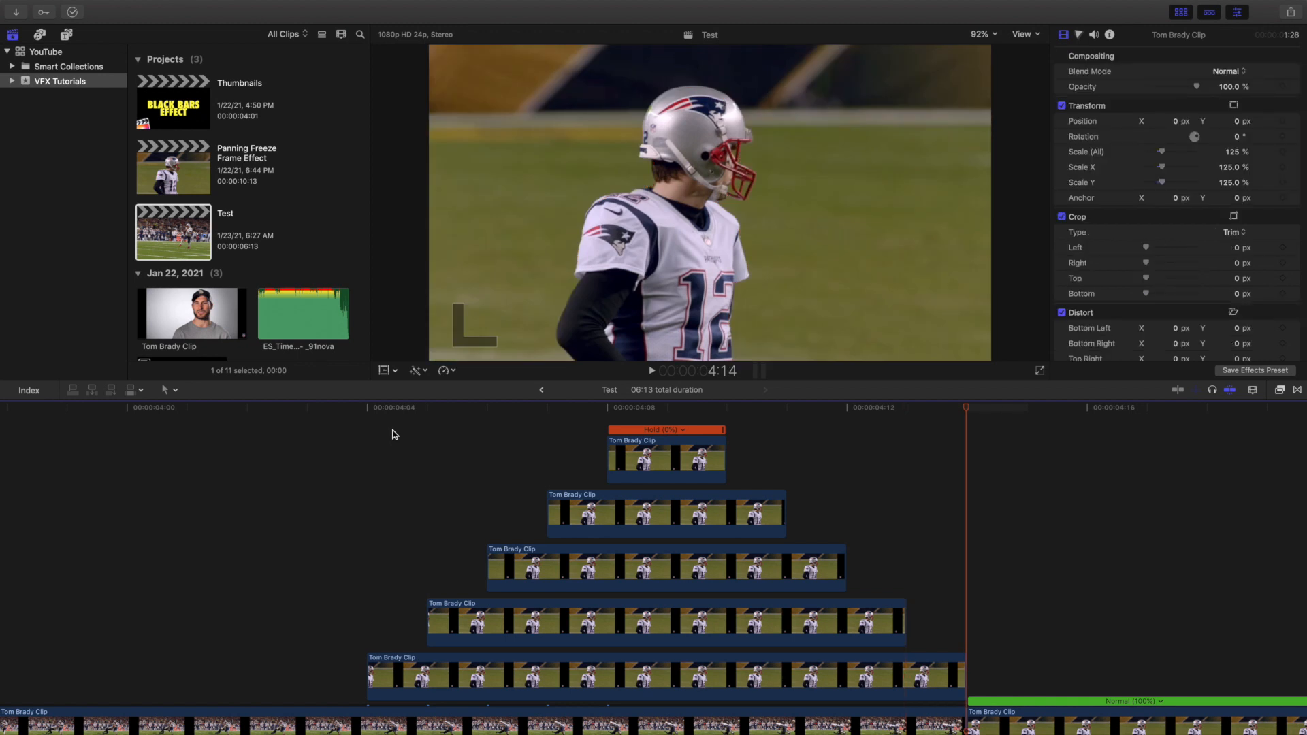
pyautogui.click(393, 441)
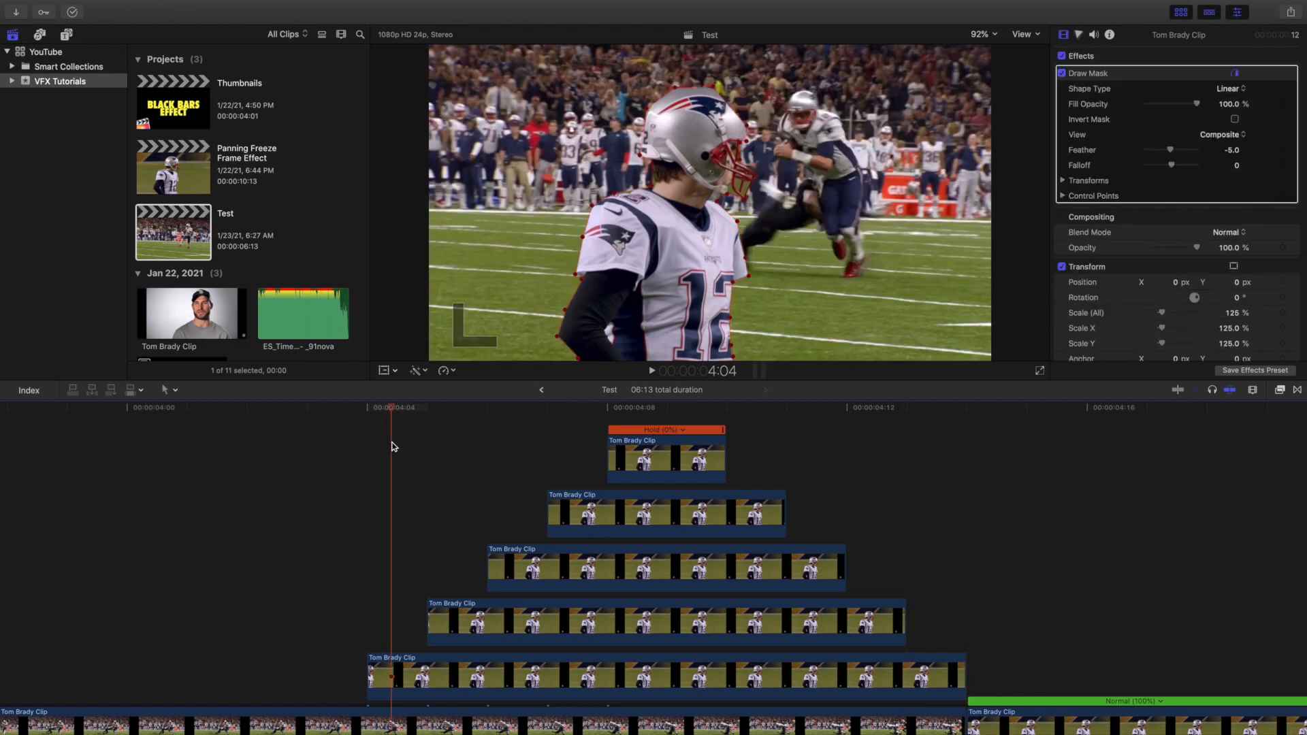
# Step: Play the Test project from its beginning to check the complete panning freeze frame effect
pyautogui.press('super+minus')
pyautogui.press('super+minus')
pyautogui.scroll(-5, 368, 477)
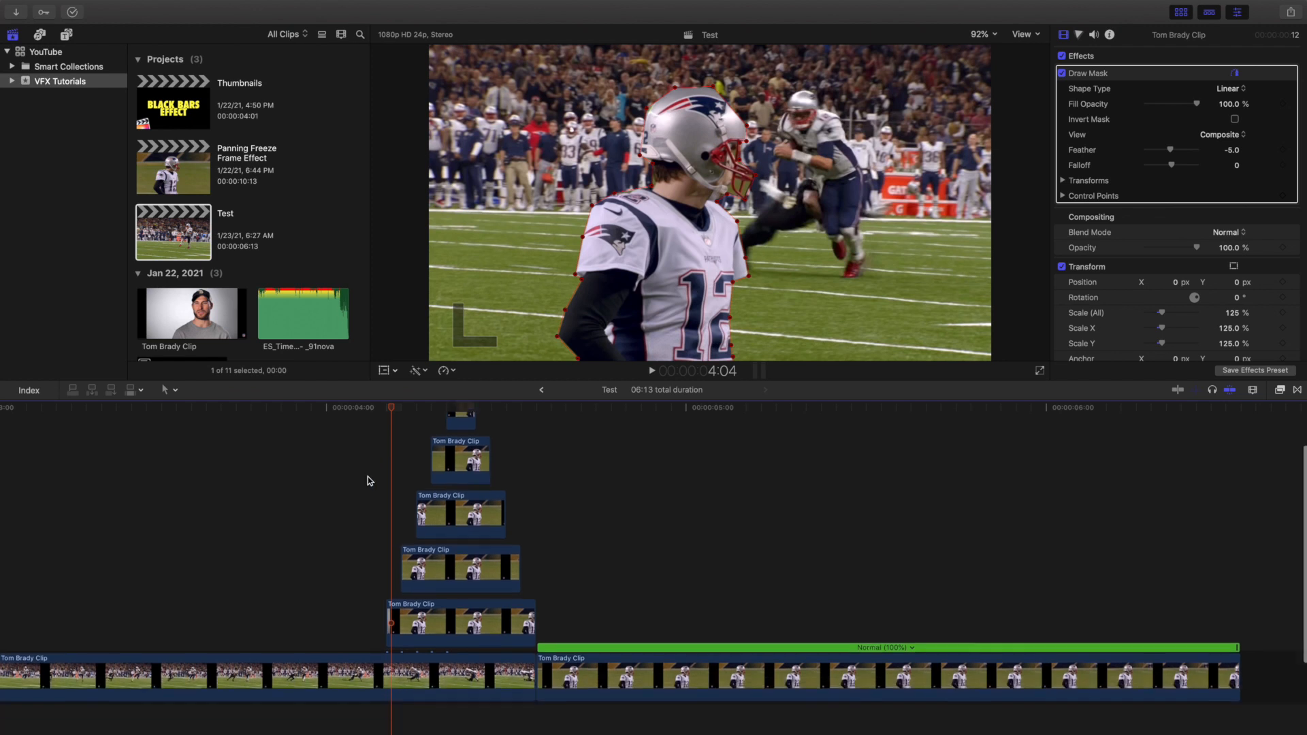
pyautogui.hscroll(-8, 367, 477)
pyautogui.hscroll(-10, 368, 481)
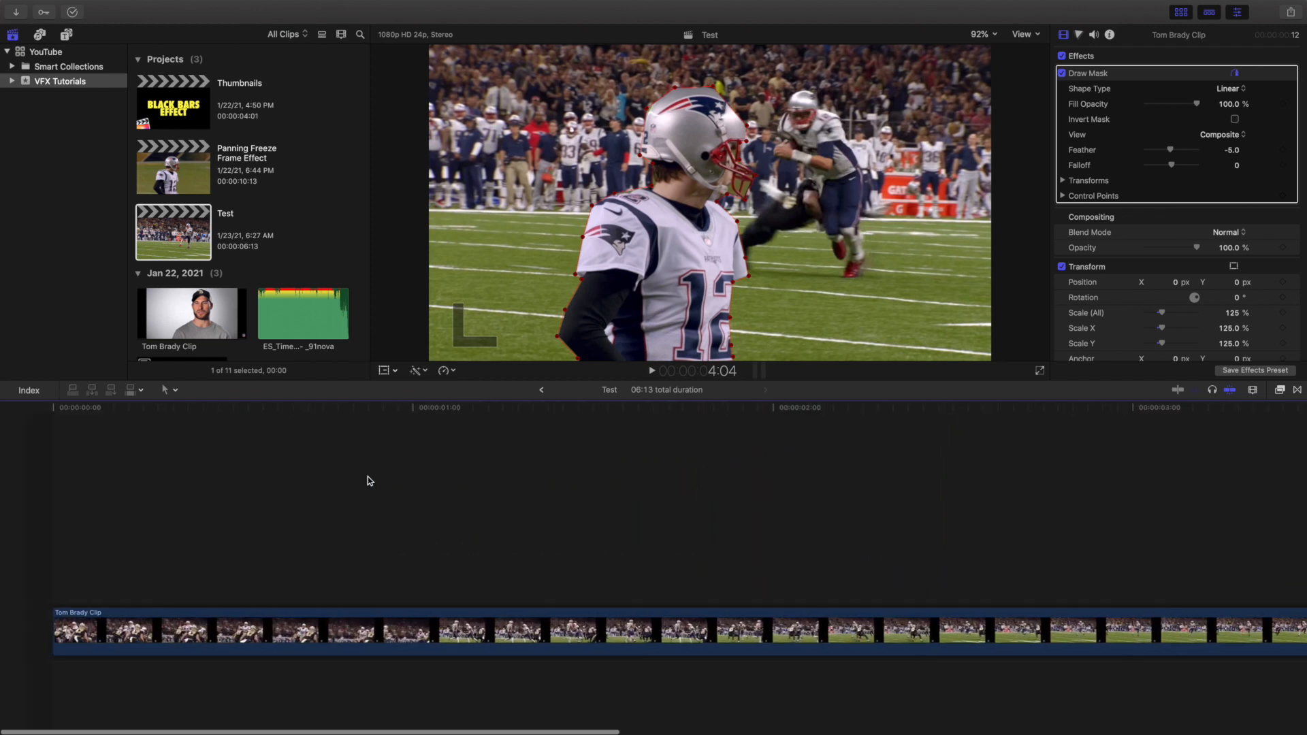
pyautogui.click(3, 532)
pyautogui.press('super+minus')
pyautogui.press('super+minus')
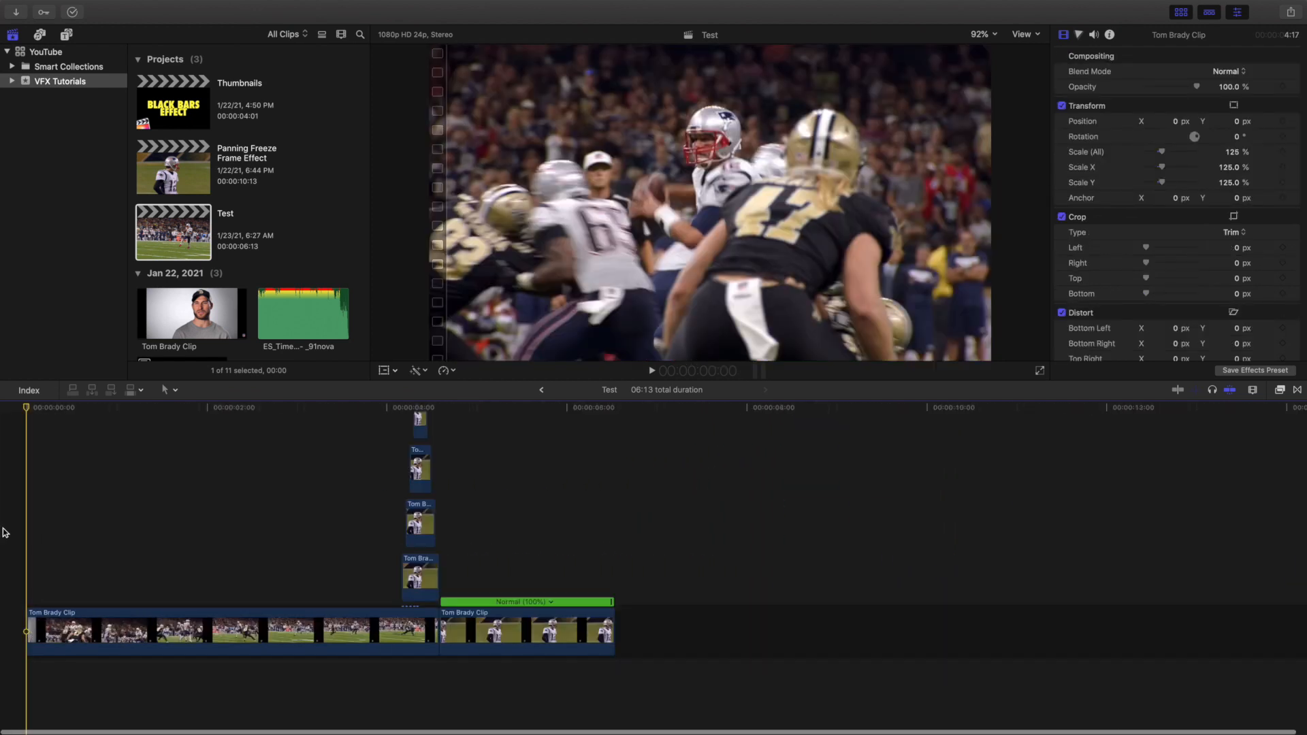
pyautogui.scroll(2, 163, 476)
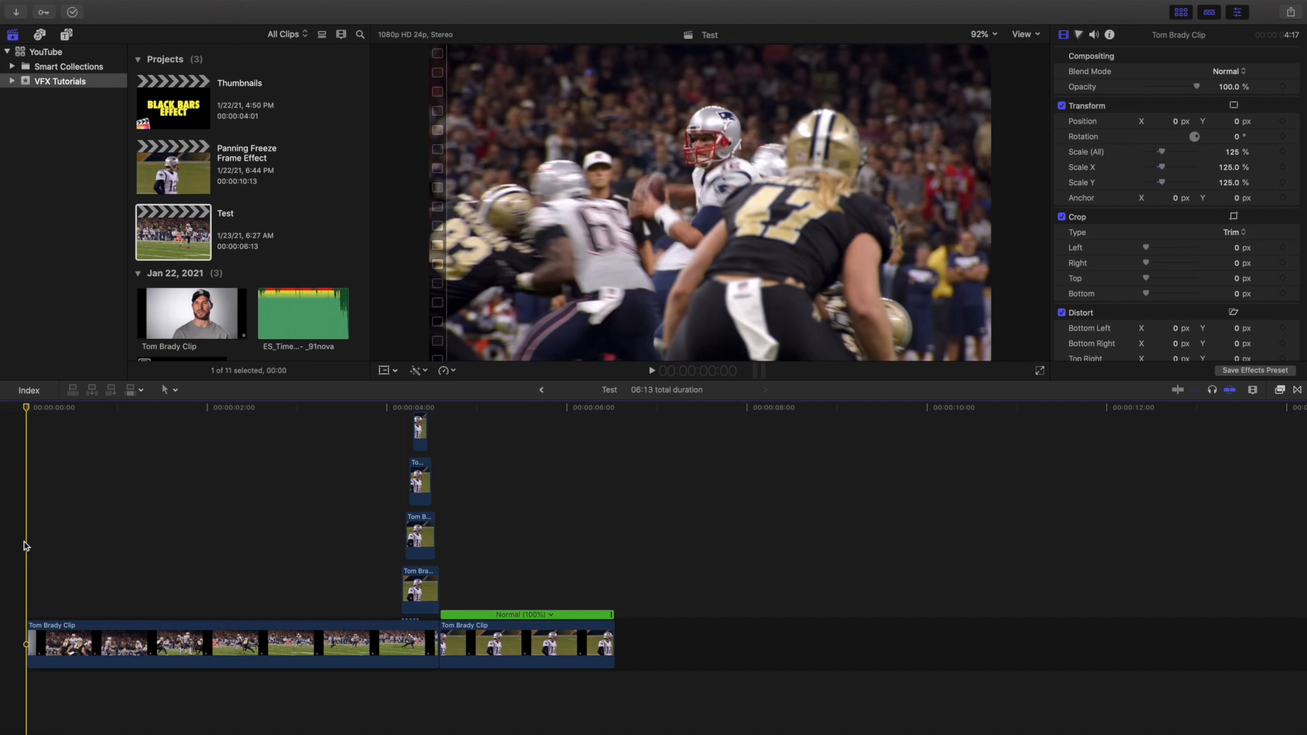
pyautogui.press('space')
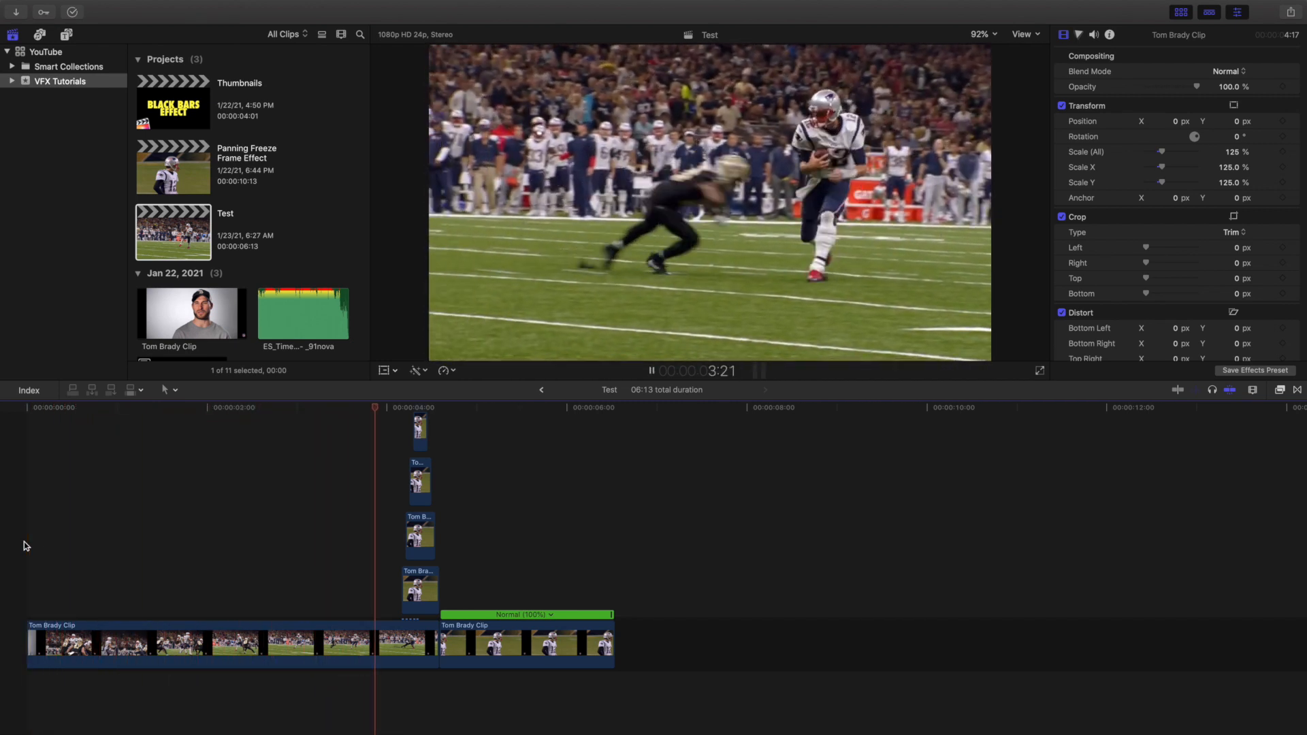
# Step: Replay the Test project from the start and once more from about the two-second mark through the hold-clip stack
pyautogui.click(25, 546)
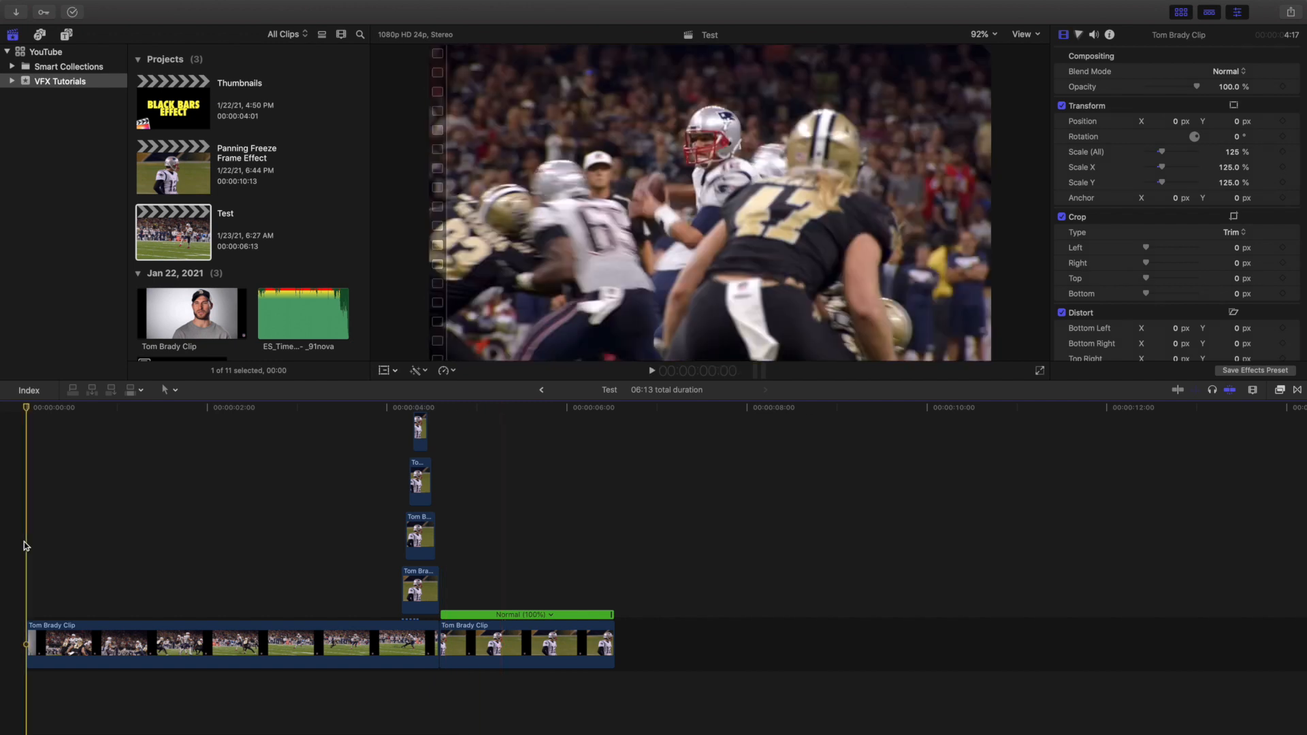
pyautogui.press('space')
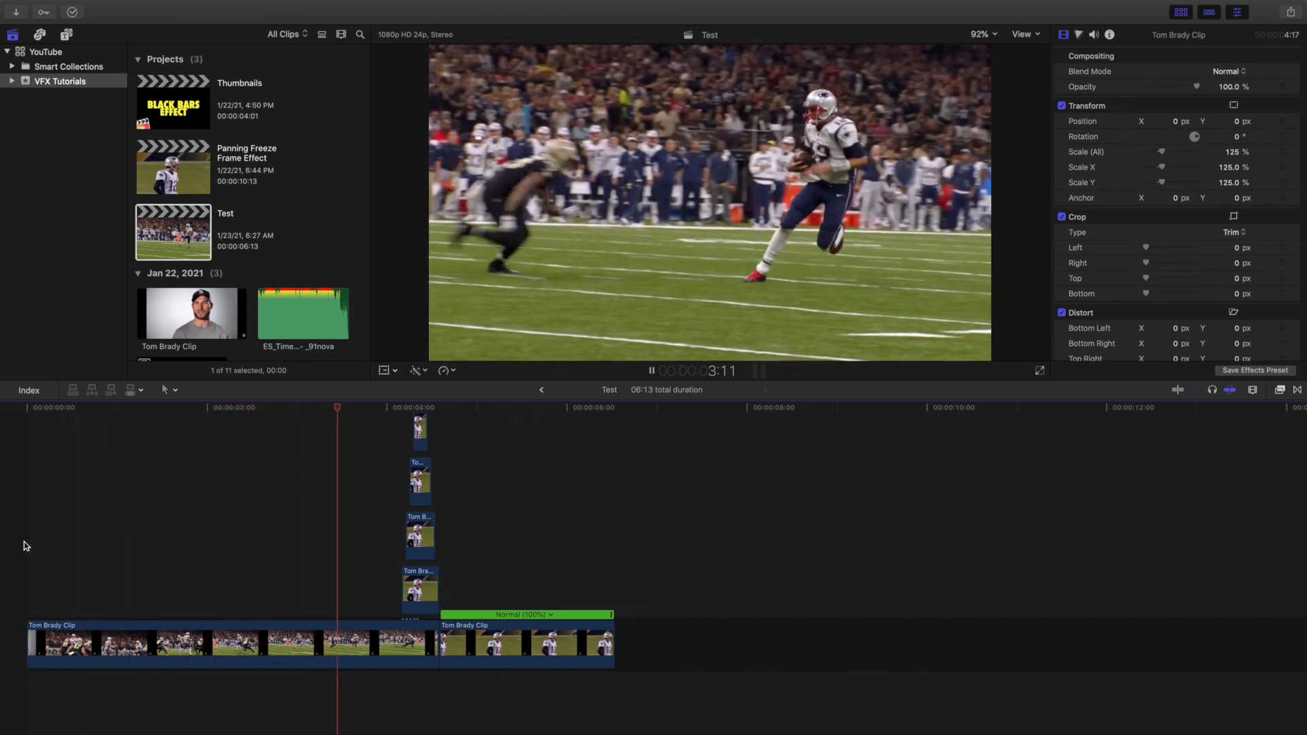
pyautogui.press('space')
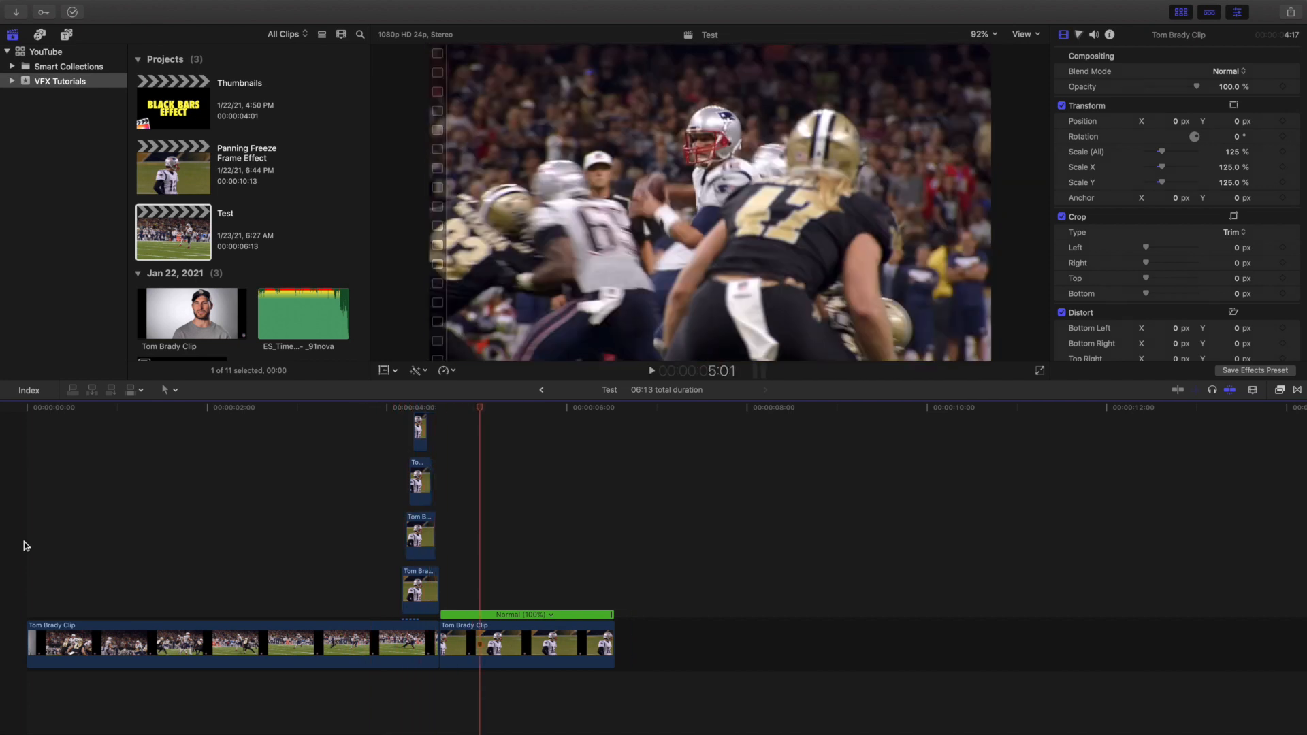
pyautogui.click(26, 546)
pyautogui.click(212, 548)
pyautogui.press('space')
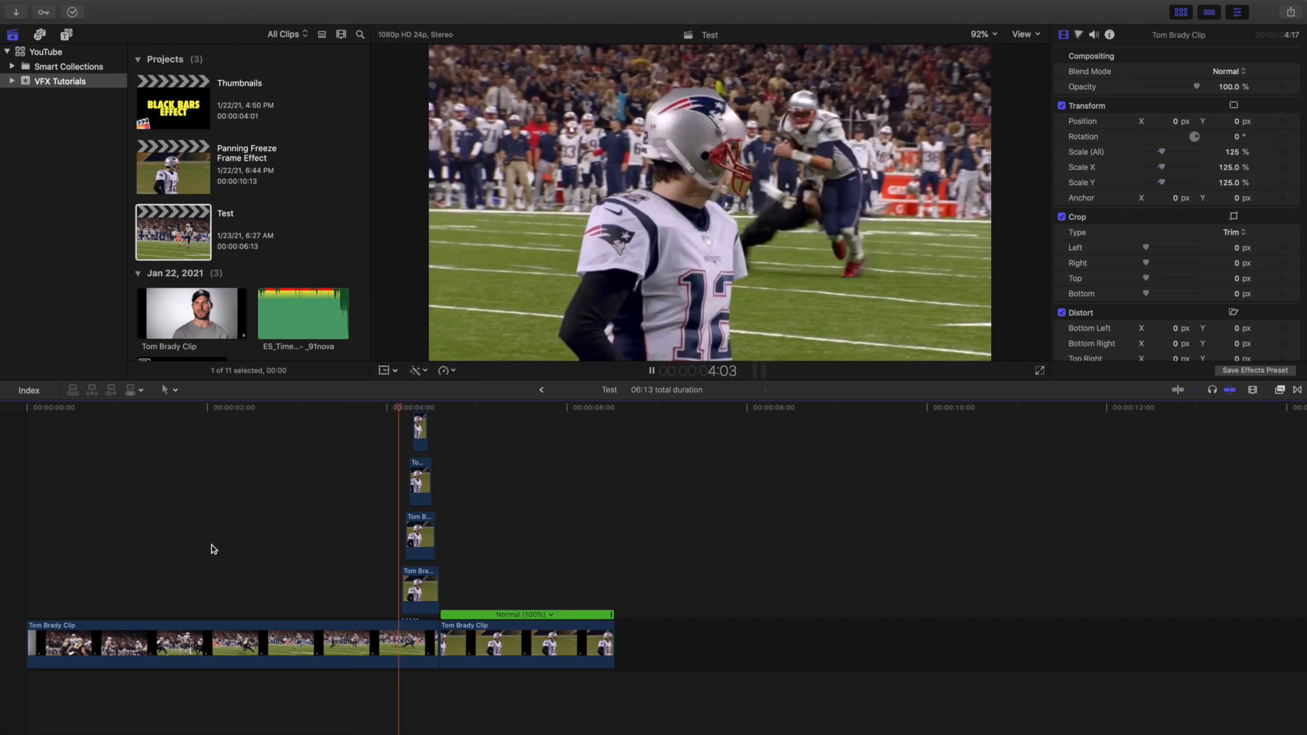
pyautogui.press('space')
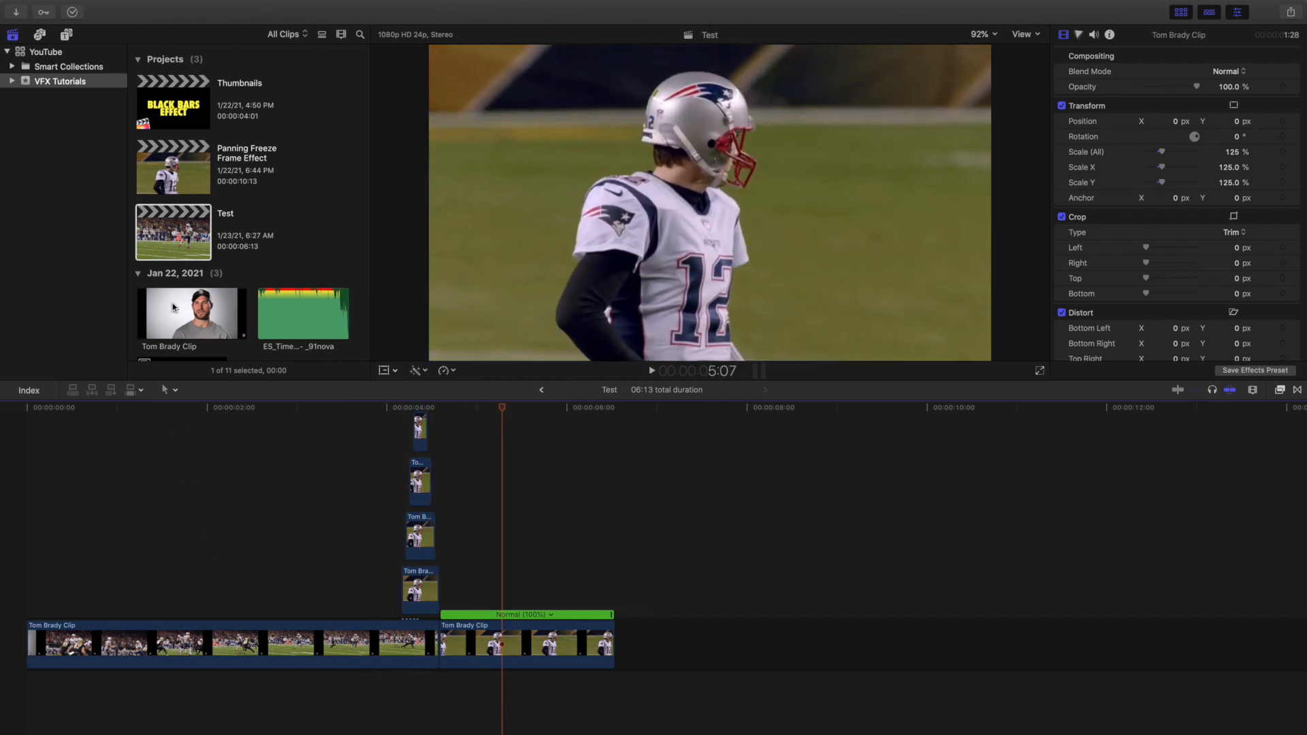
# Step: Delete the Test project and open the Panning Freeze Frame Effect project
pyautogui.click(180, 255)
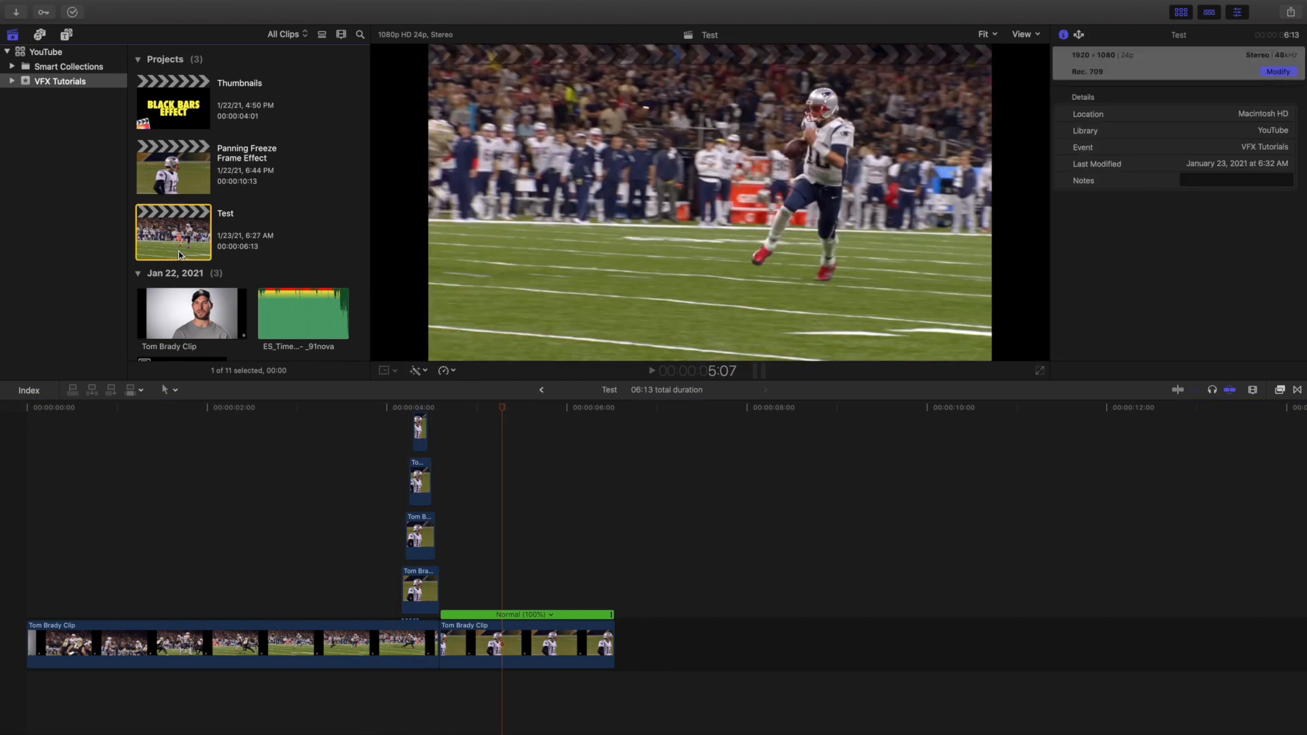
pyautogui.press('super+BackSpace')
pyautogui.click(182, 180)
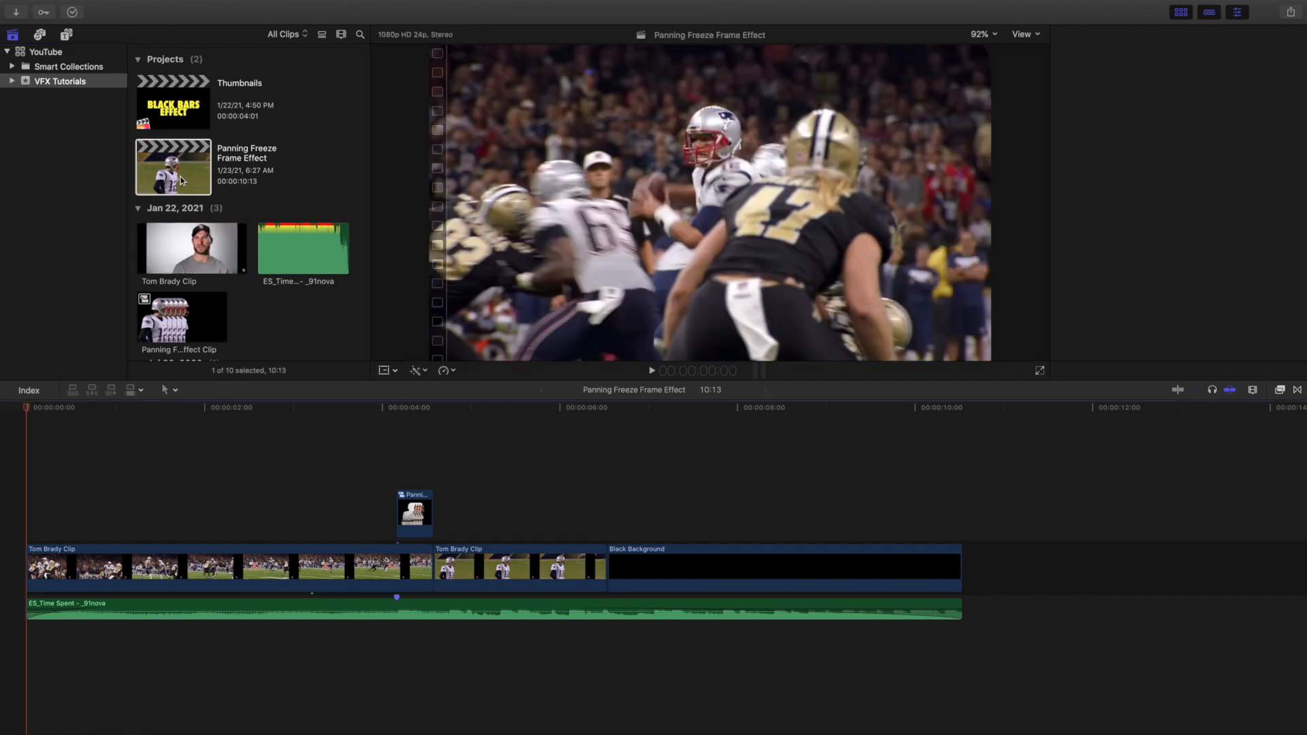
# Step: Play the Panning Freeze Frame Effect project from the start and replay its freeze frame section twice from about 2:21
pyautogui.click(18, 504)
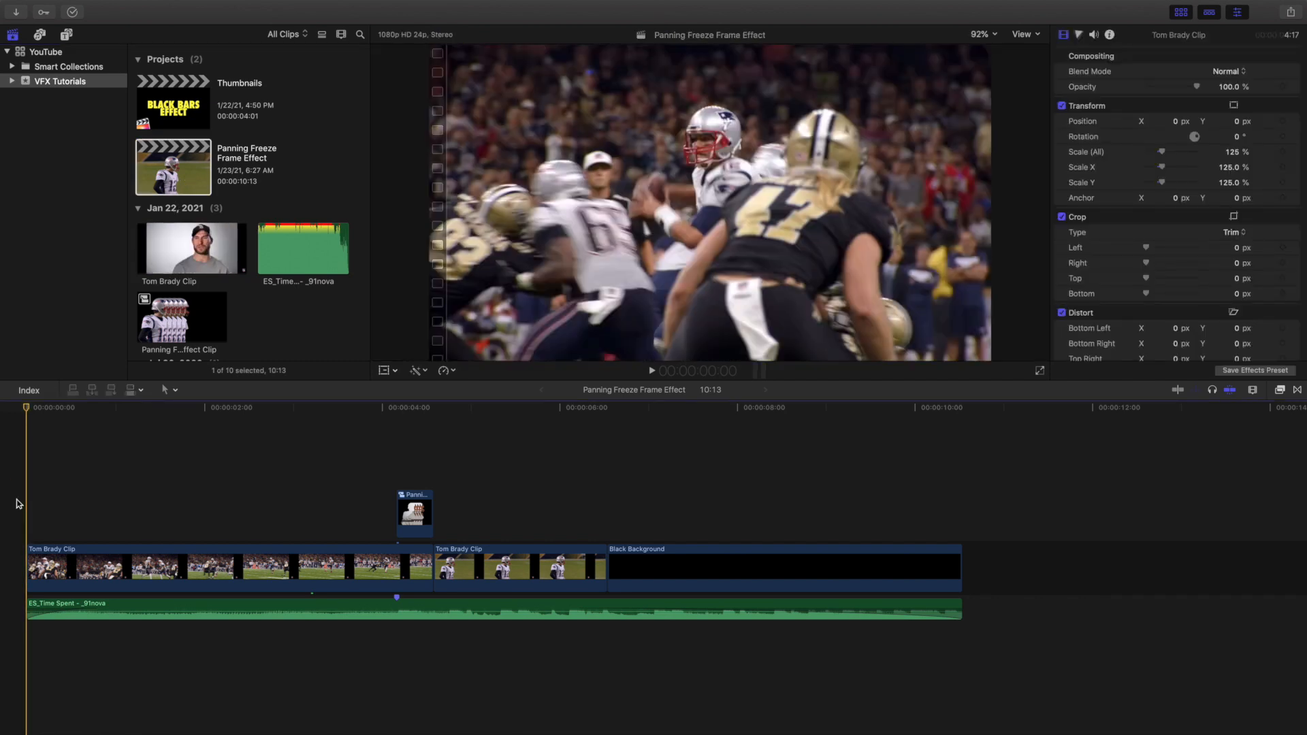
pyautogui.press('space')
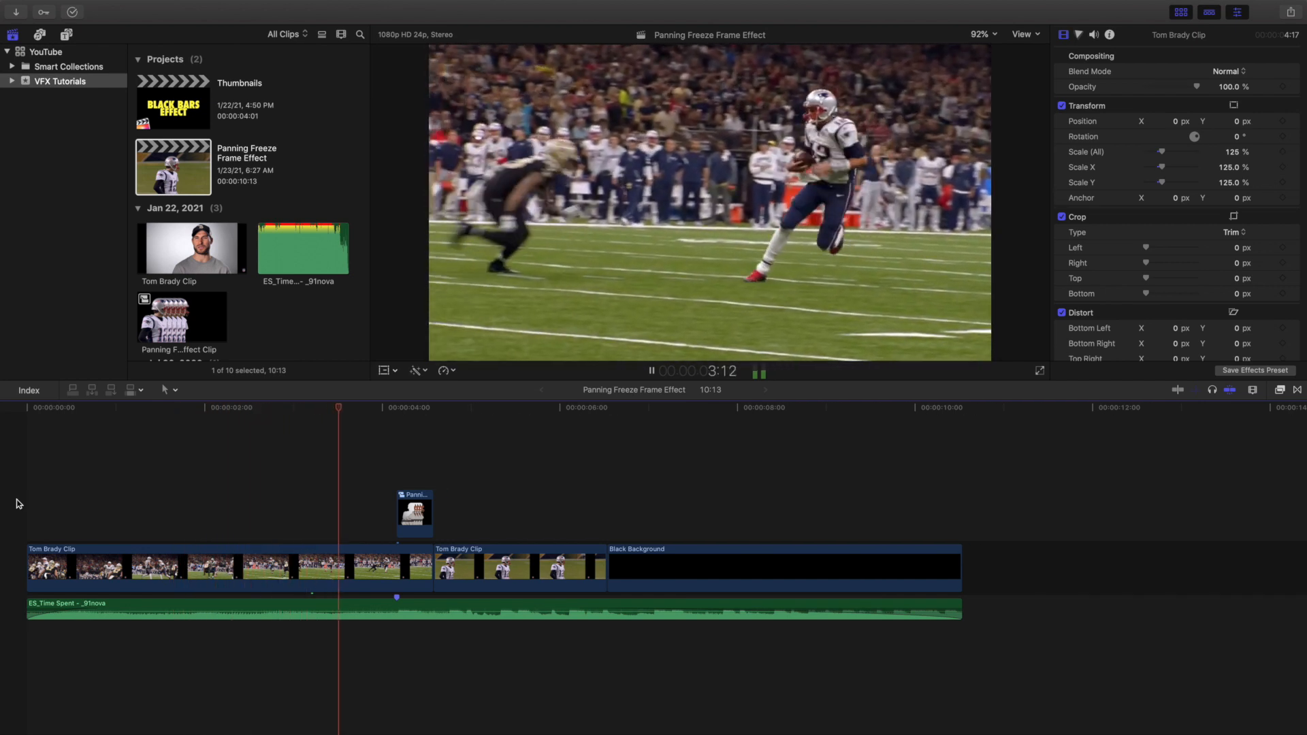
pyautogui.press('space')
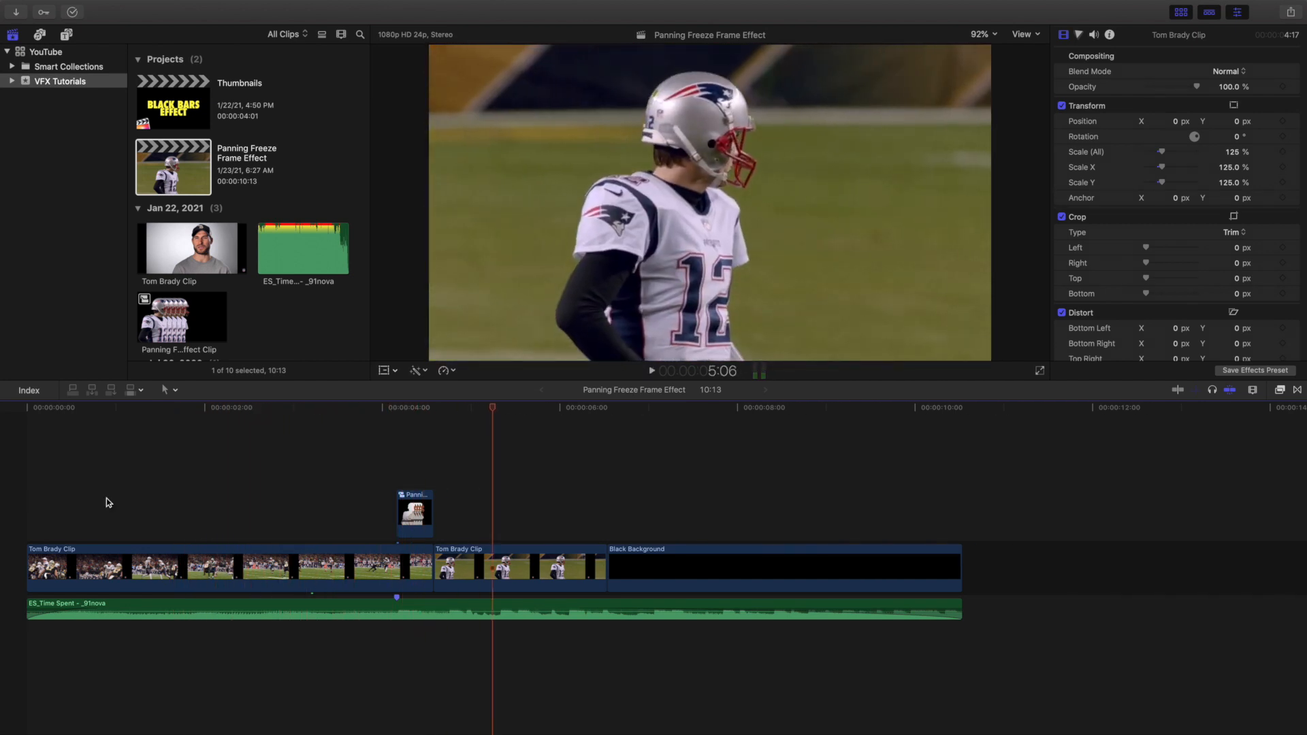
pyautogui.click(284, 503)
pyautogui.press('space')
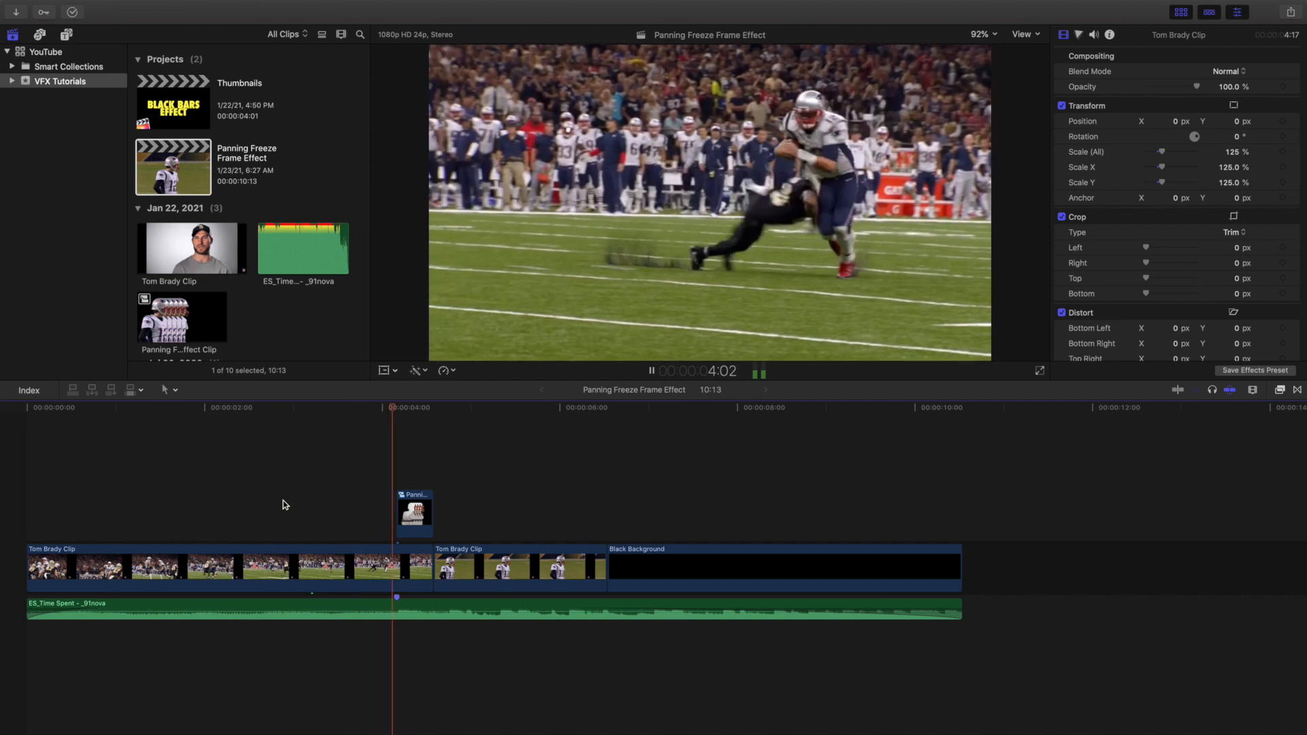
pyautogui.press('space')
pyautogui.click(283, 503)
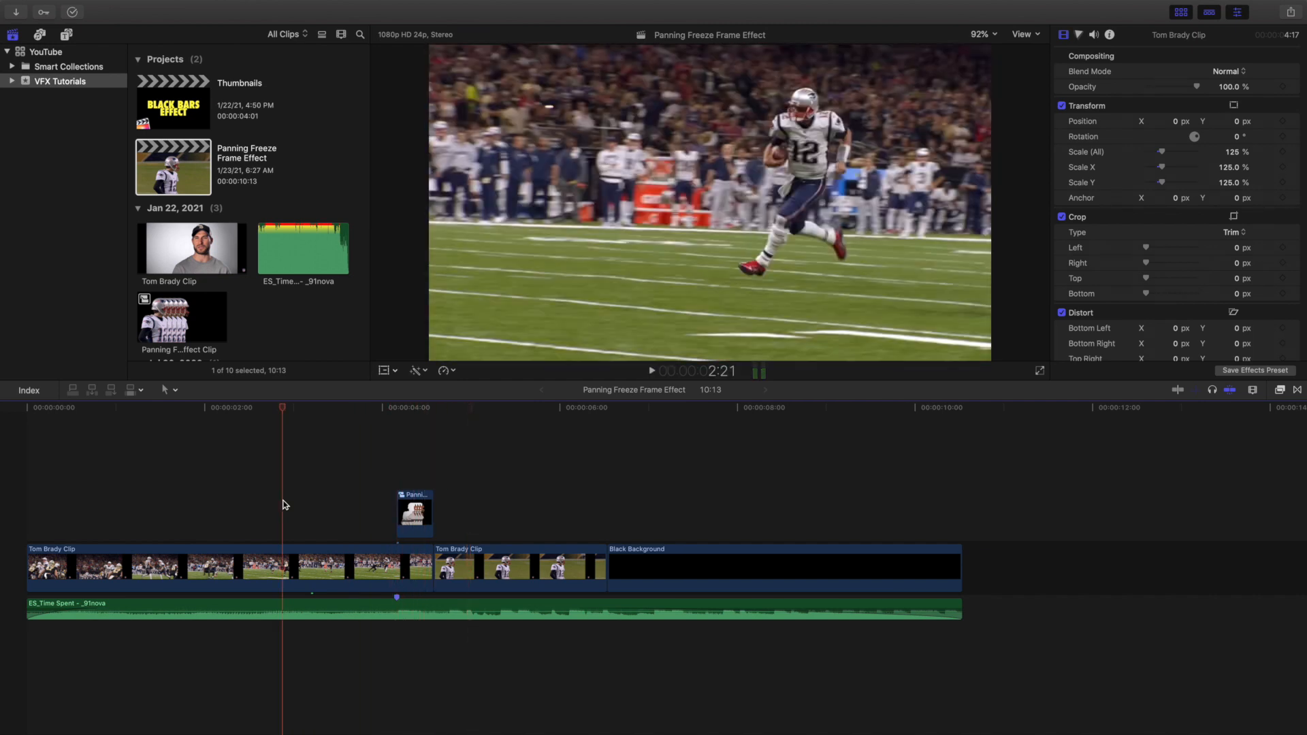
pyautogui.press('space')
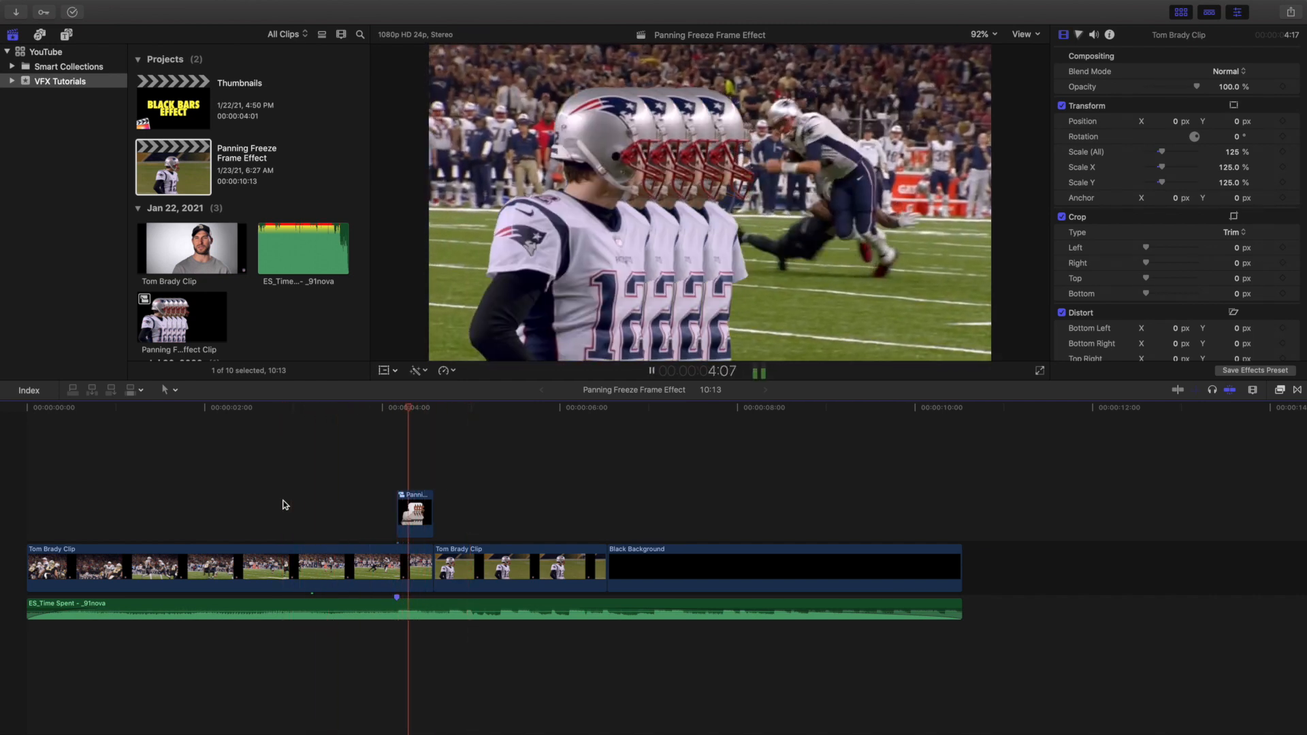
pyautogui.press('space')
# Step: Open the Panning Freeze Frame Effect Clip compound clip above the first football clip in its own timeline
pyautogui.click(376, 496)
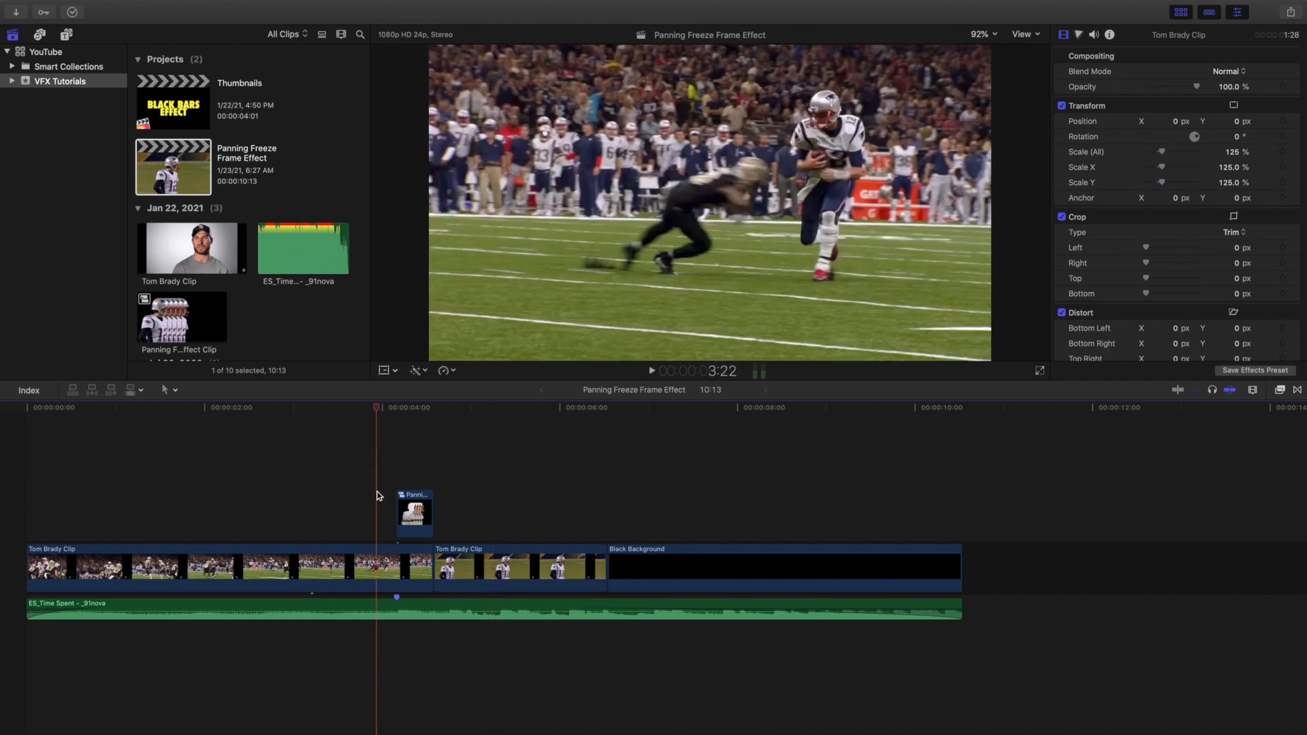
pyautogui.press('super+equal')
pyautogui.press('super+equal')
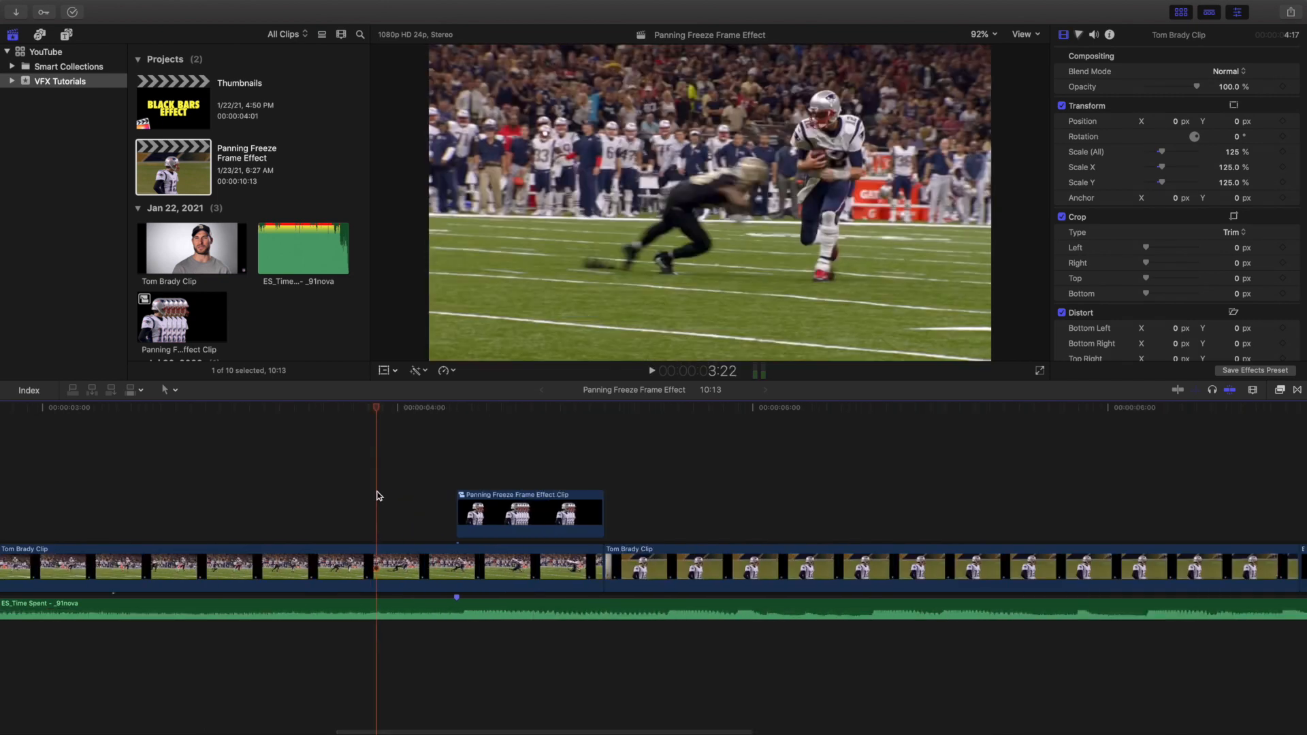
pyautogui.click(489, 467)
pyautogui.click(489, 500)
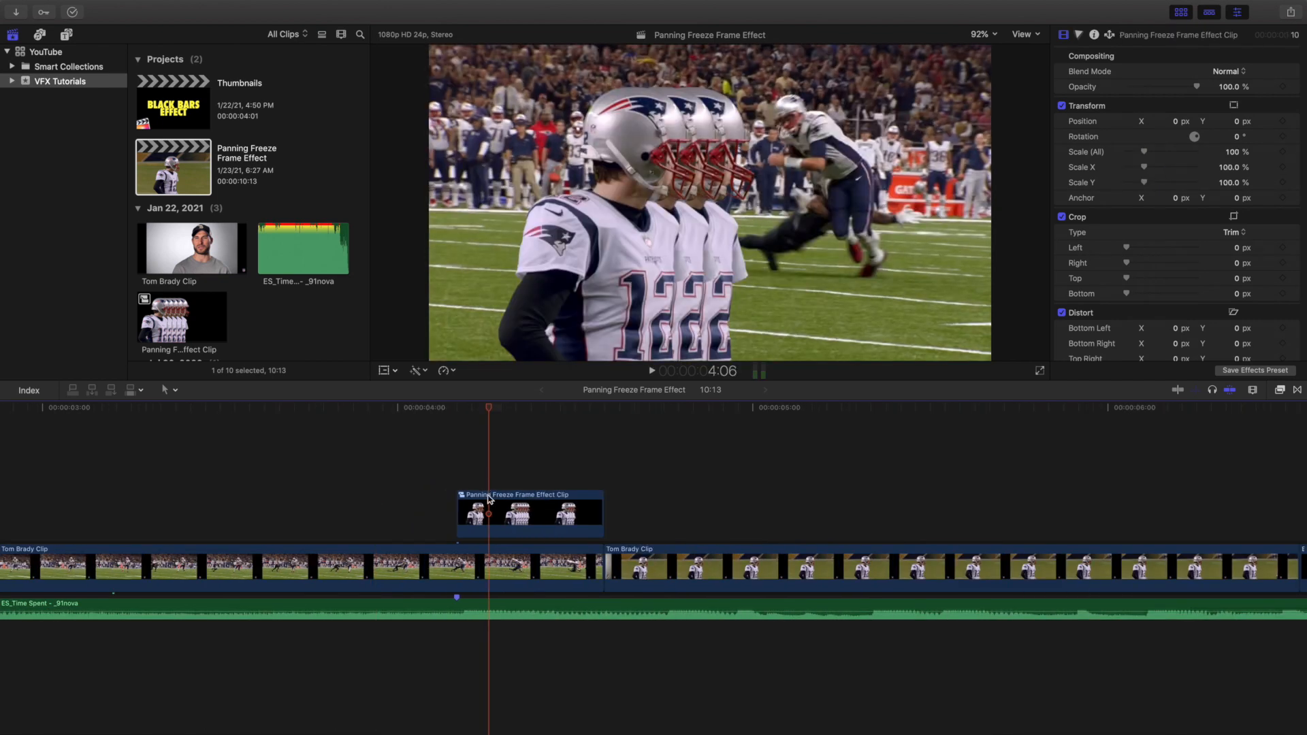
pyautogui.doubleClick(489, 500)
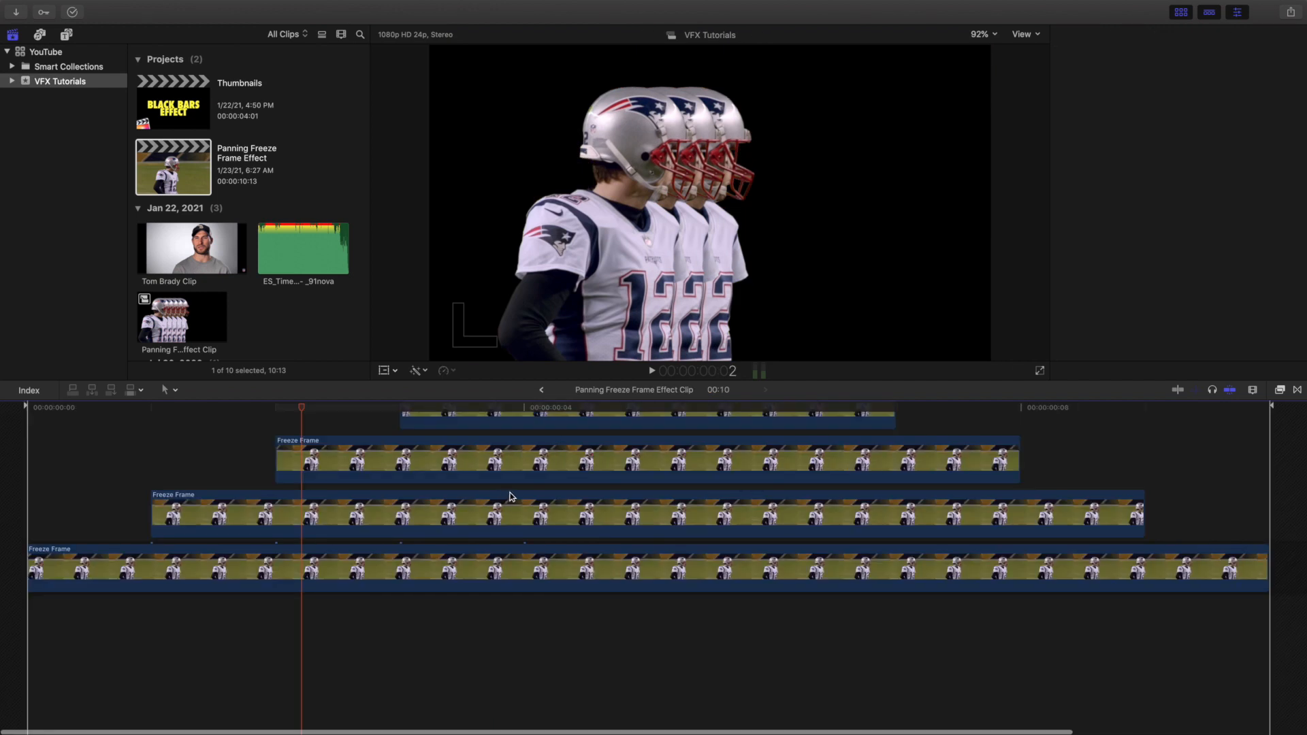
# Step: Examine the stacked freeze frames inside the compound clip frame by frame, and return to the parent project
pyautogui.click(635, 409)
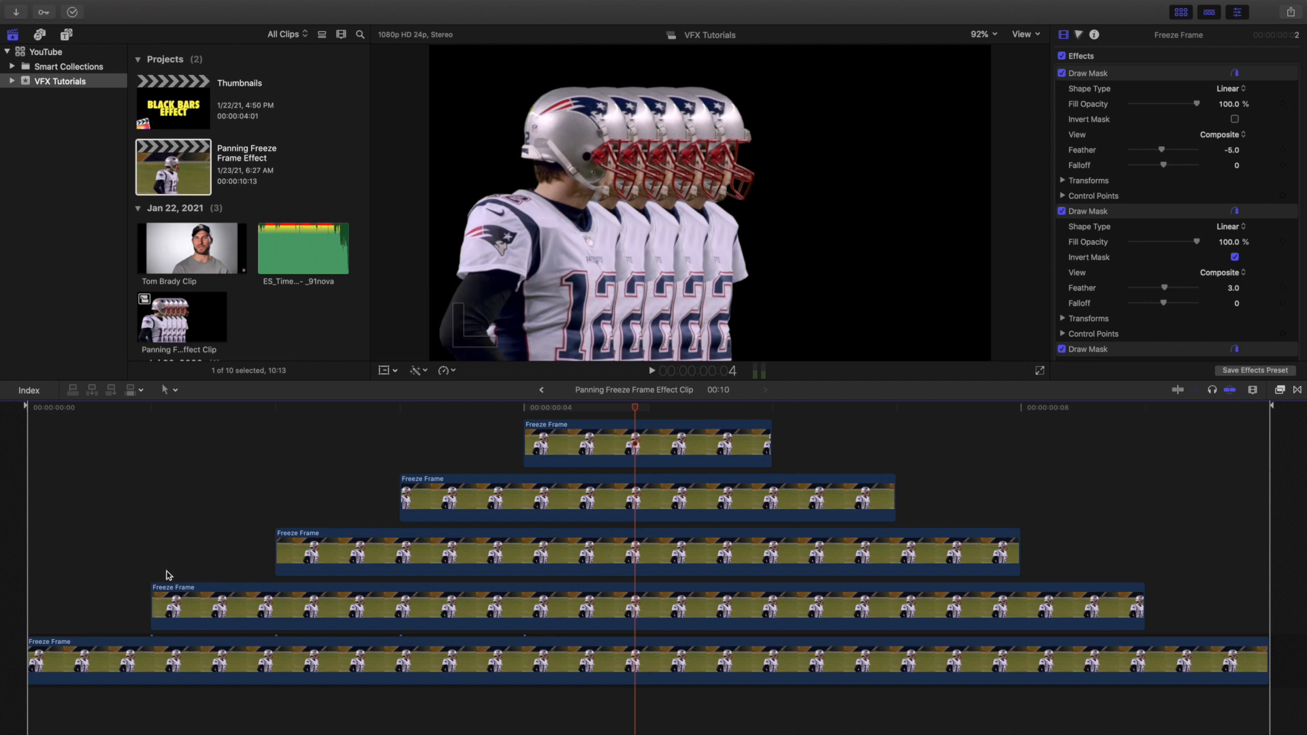
pyautogui.click(17, 526)
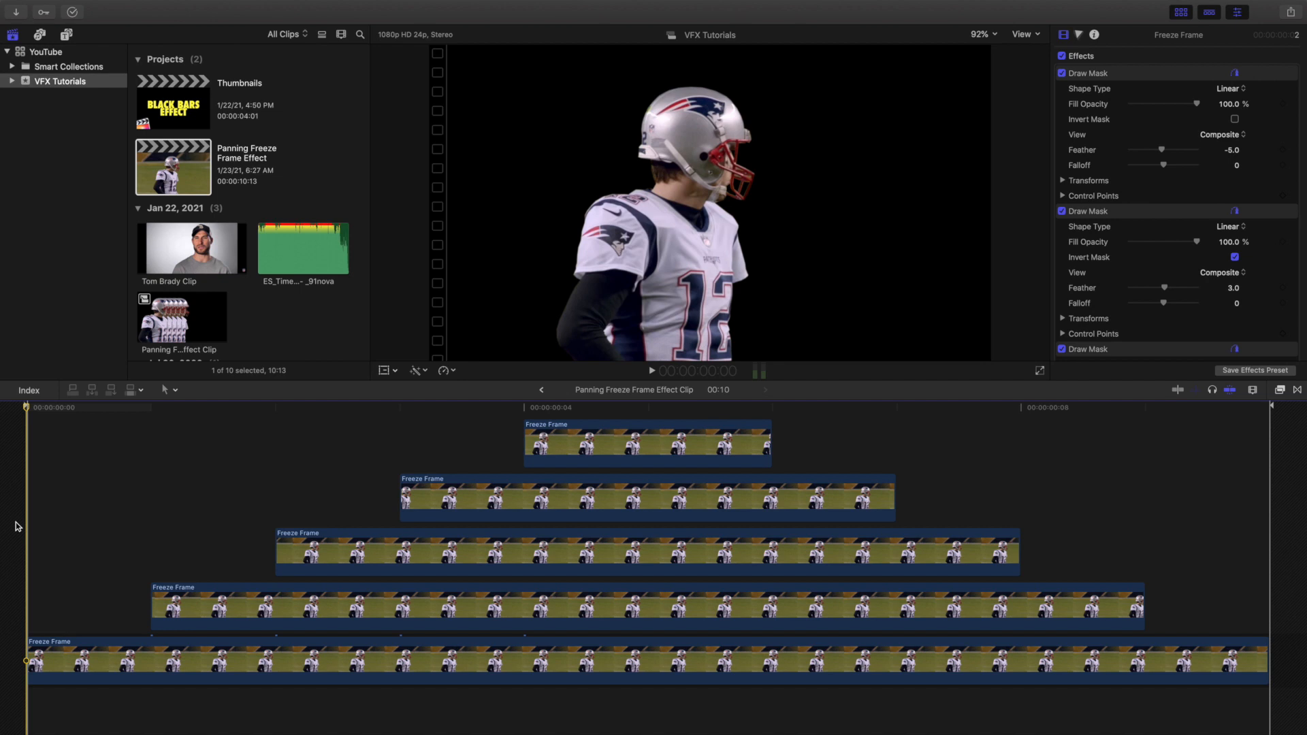
pyautogui.press('Right')
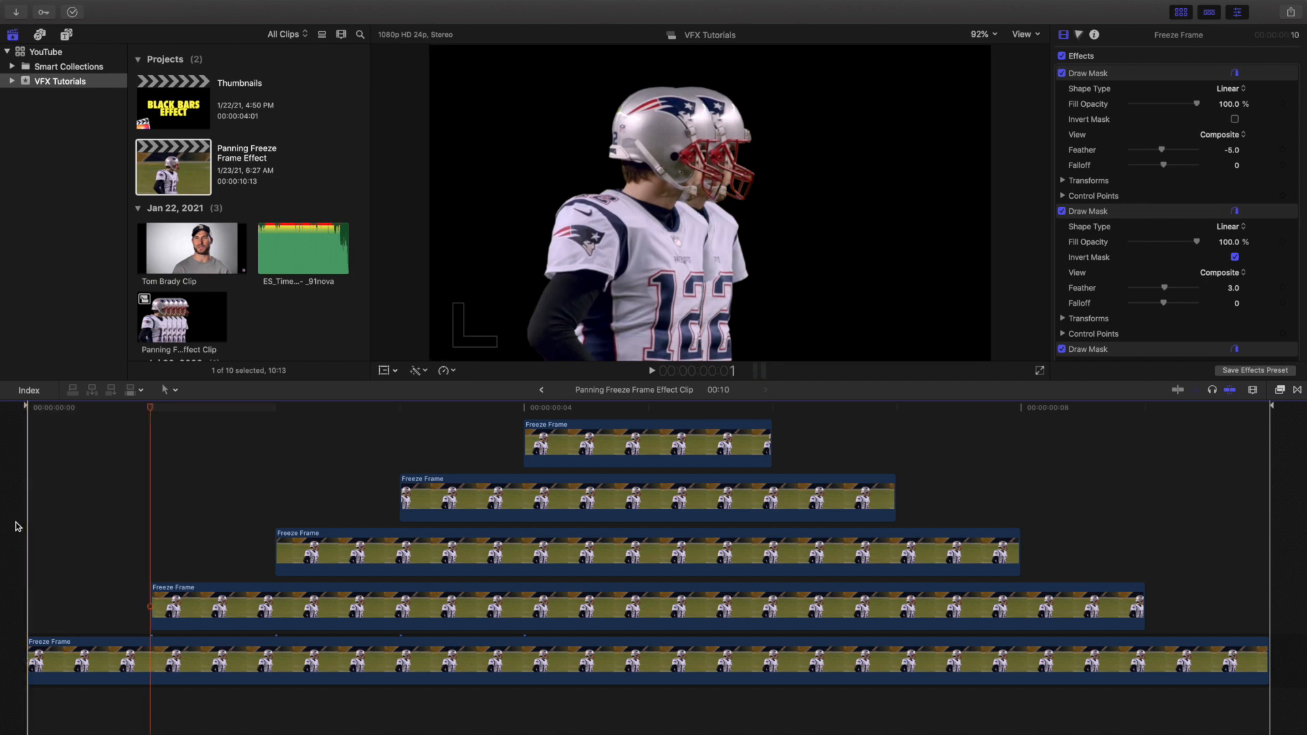
pyautogui.press('Right')
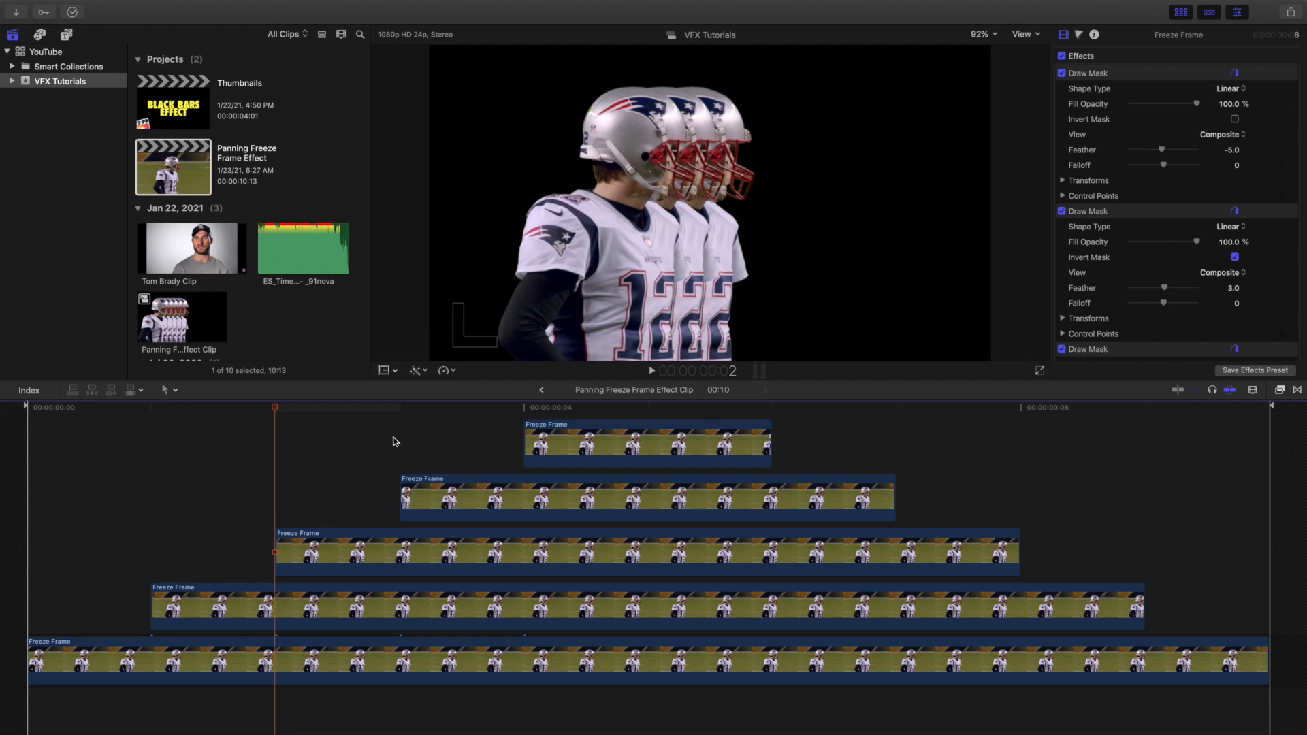
pyautogui.click(542, 390)
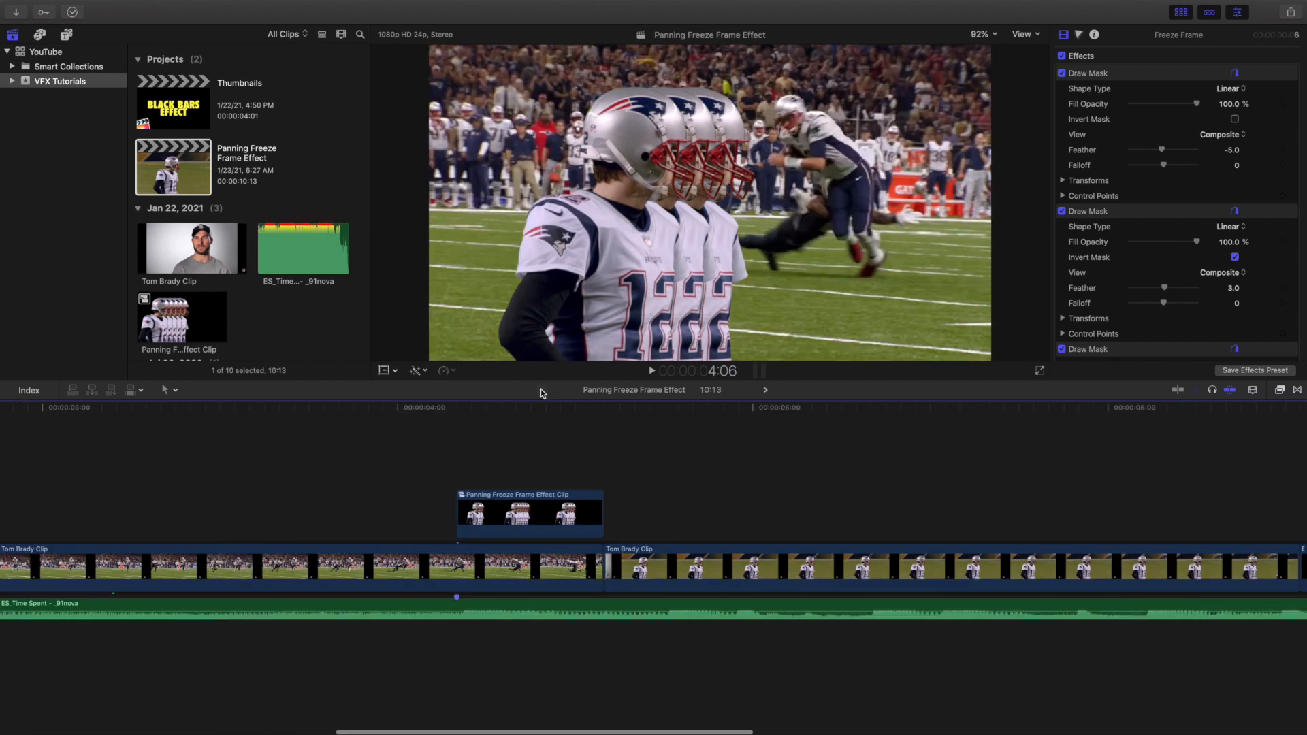
# Step: Show the whole project from its start and select the compound clip with the playhead at 4:08
pyautogui.hscroll(-15, 38, 529)
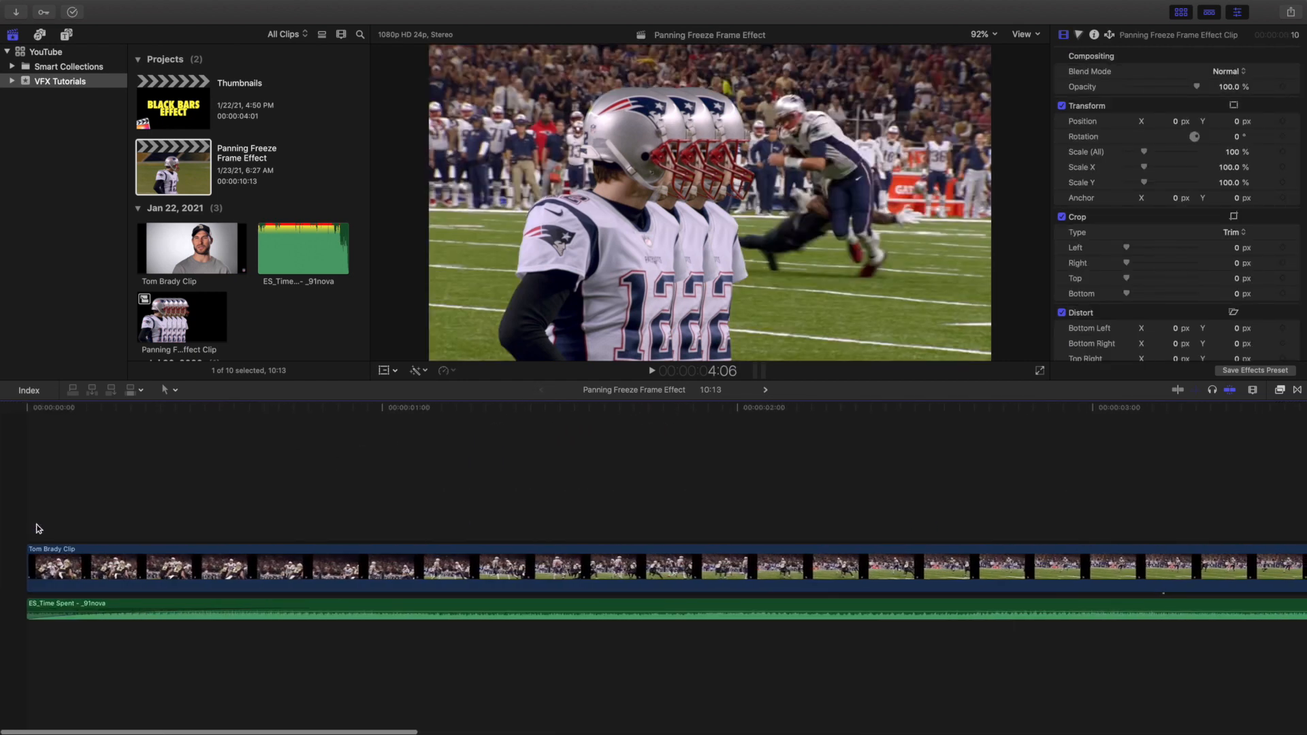
pyautogui.click(37, 528)
pyautogui.click(21, 525)
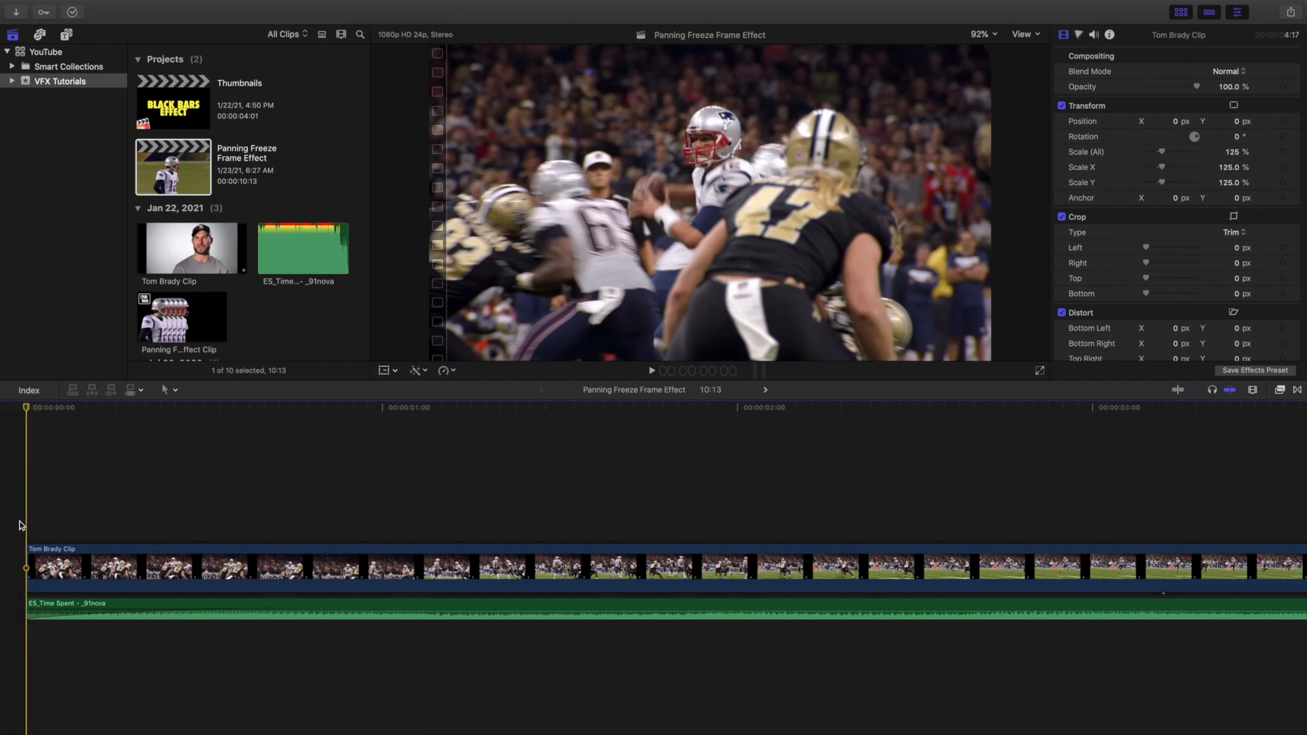
pyautogui.press('super+minus')
pyautogui.press('super+minus')
pyautogui.press('super+minus')
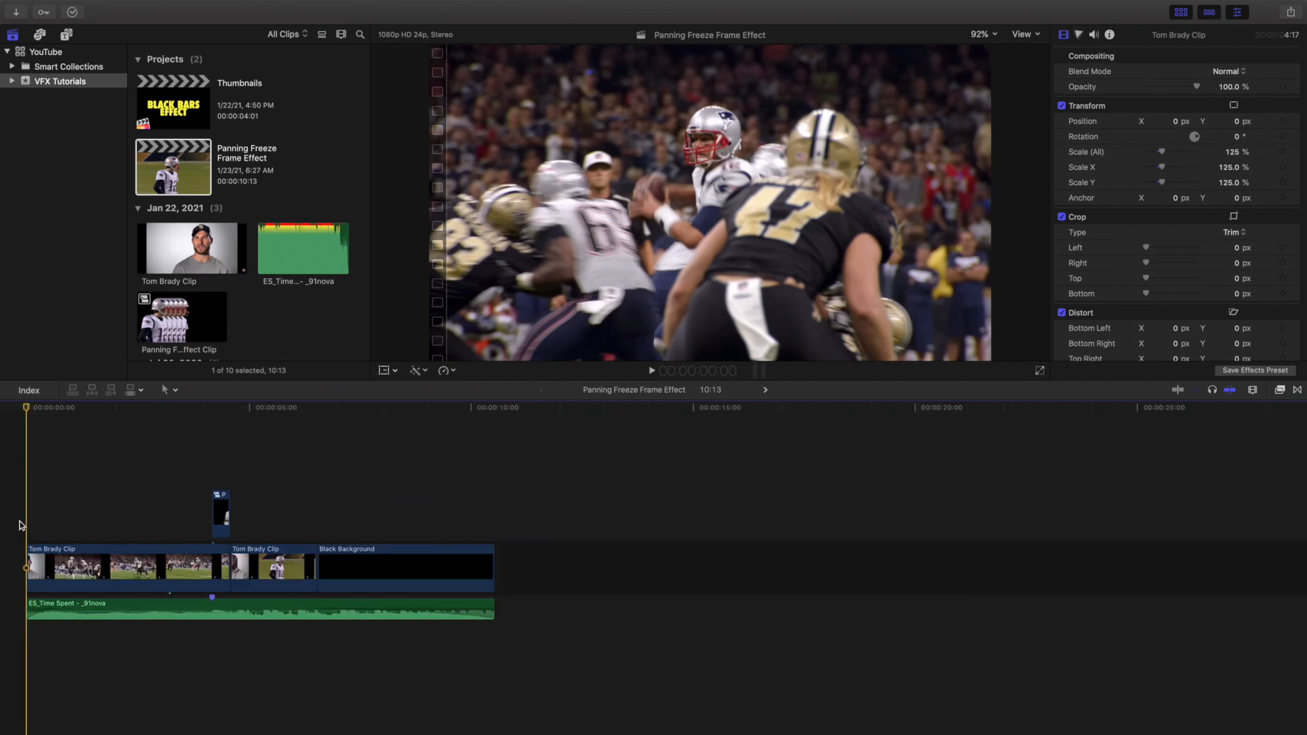
pyautogui.click(219, 493)
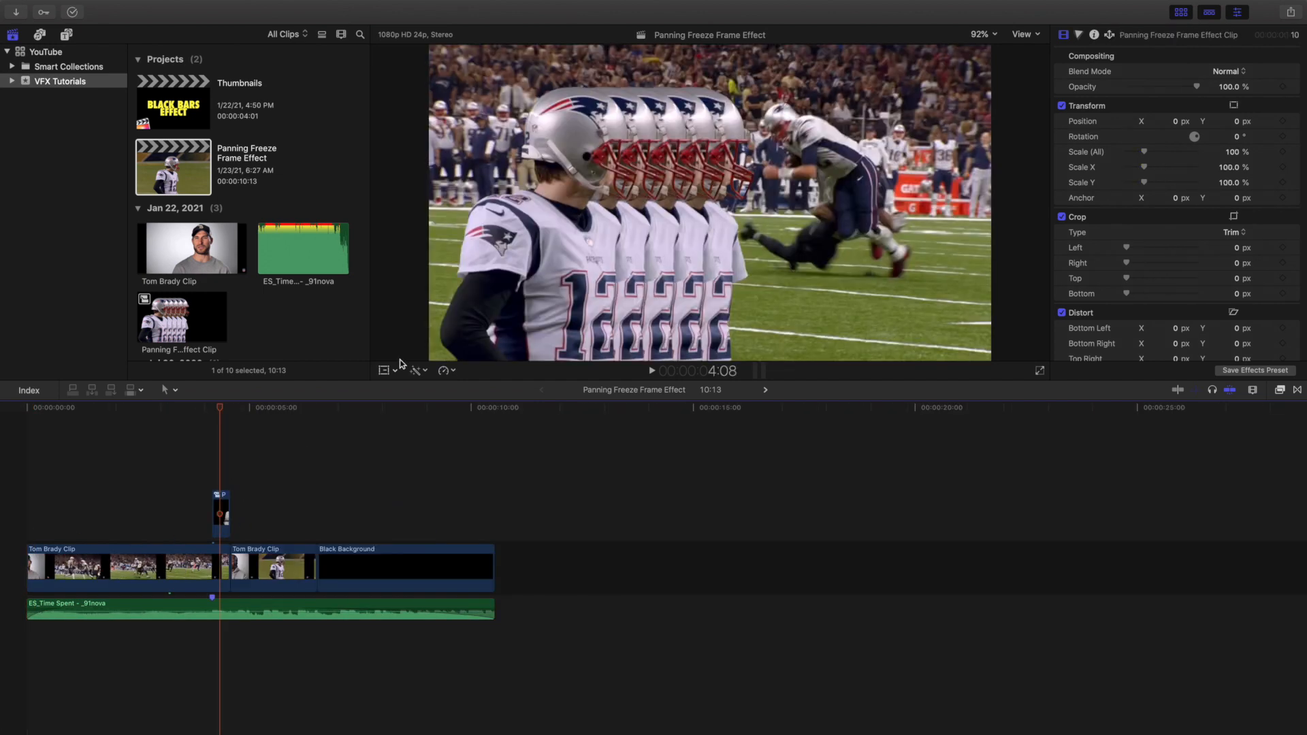